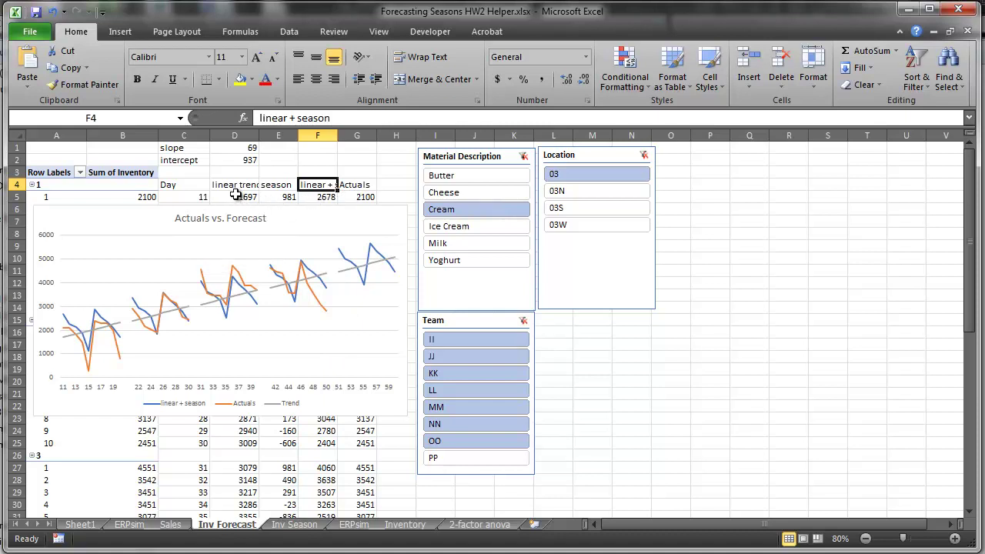
Step: Examine the slope and intercept cells and the Day column on the Inv Forecast sheet
click(233, 147)
click(236, 160)
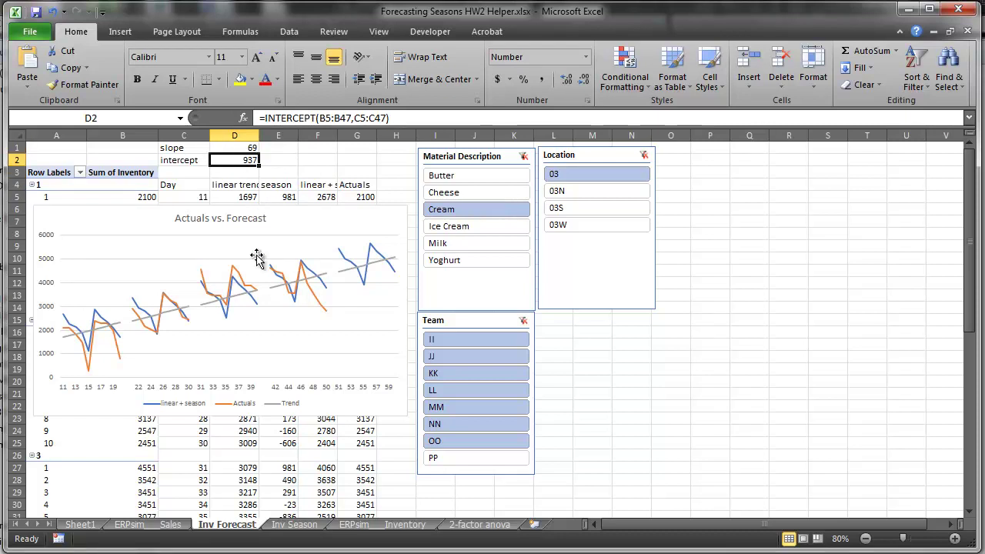
click(186, 431)
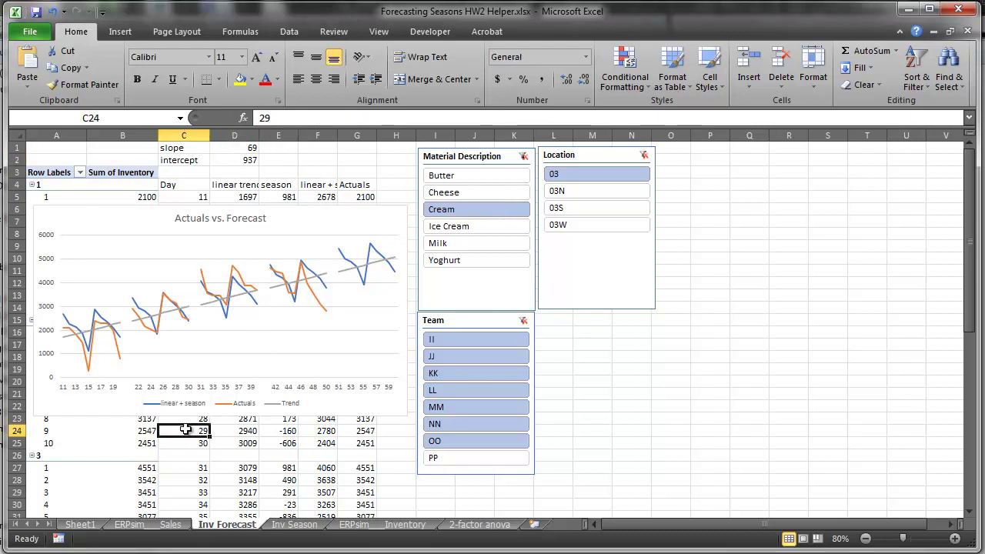
Step: Filter the inventory forecast by Ice Cream, Milk and finally Yoghurt, and clear the Location filter to include all locations
click(465, 226)
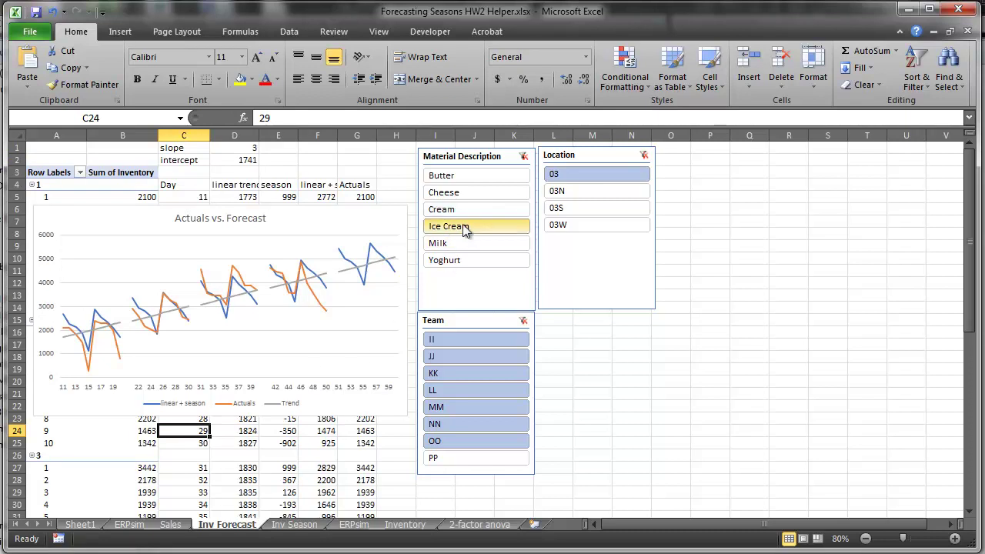
click(458, 244)
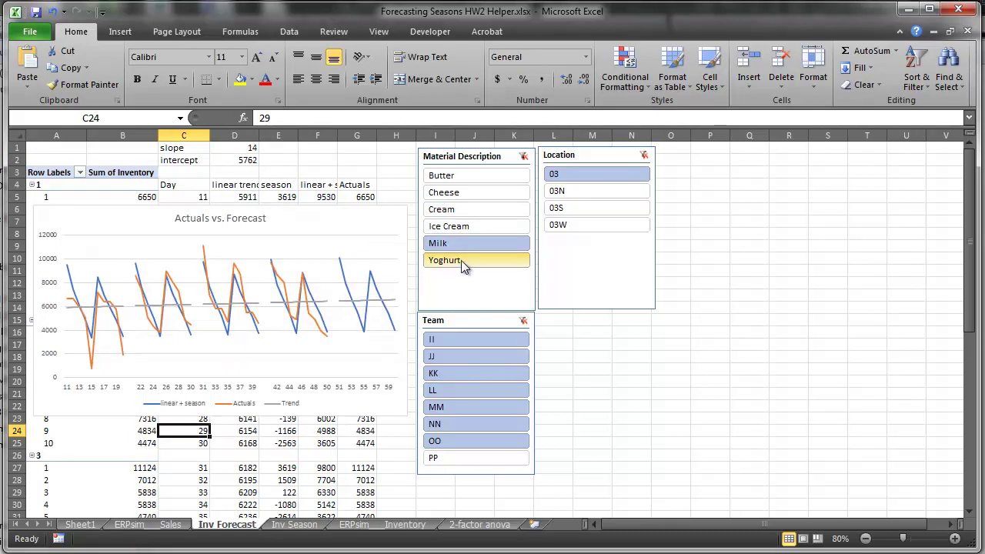
click(461, 259)
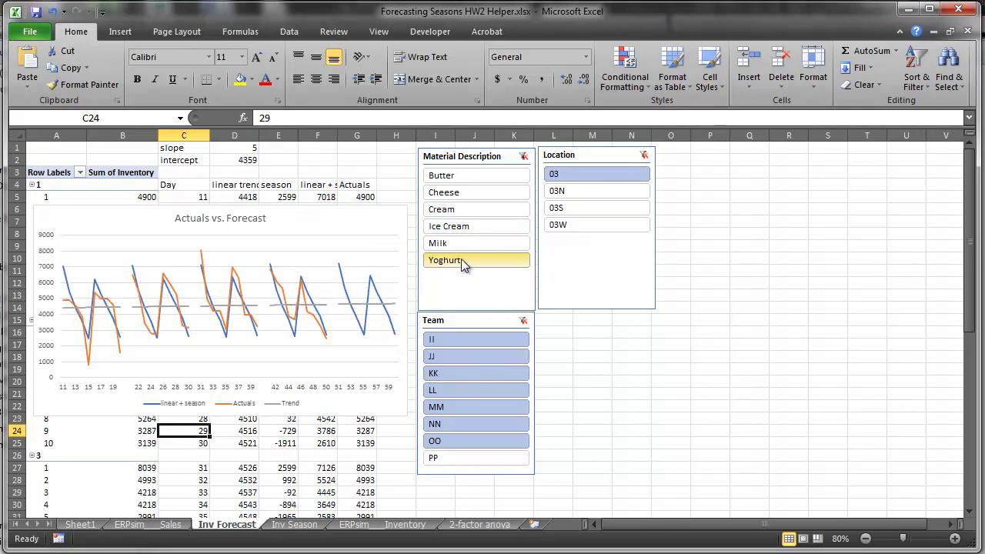
click(644, 156)
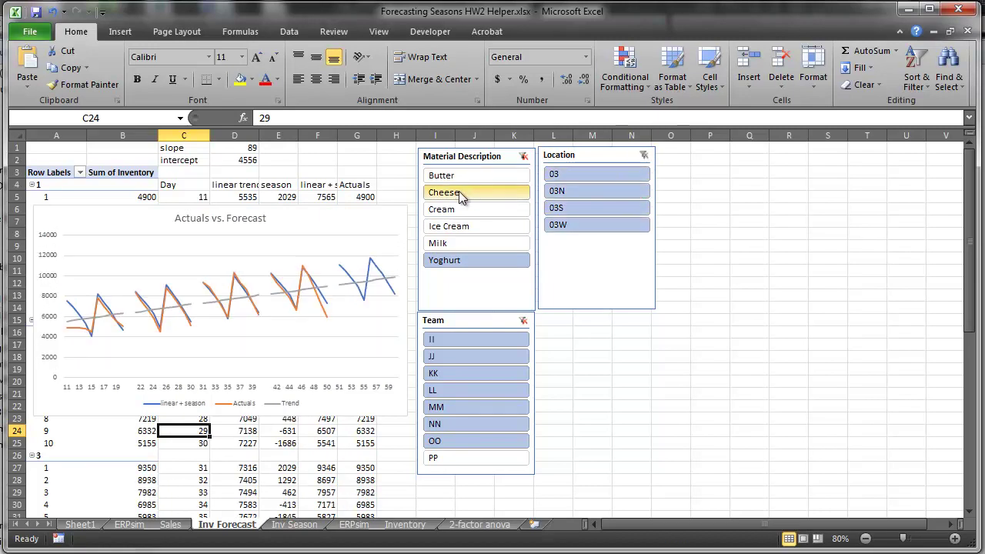
Step: Review the Inv Season seasonality table, the Inv Forecast chart and the sales forecast in the Logistics Data 19 March 18 Seasons workbook
click(307, 526)
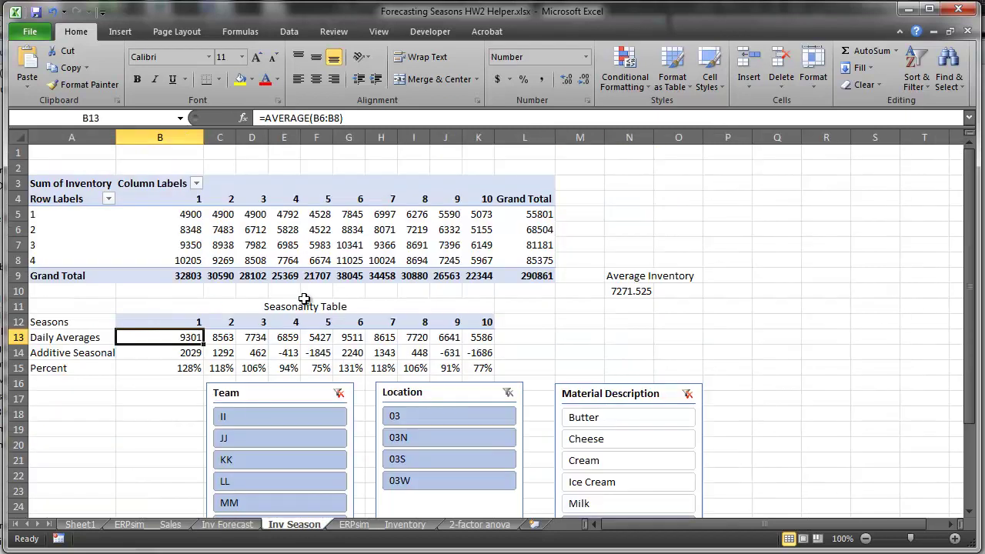
click(220, 525)
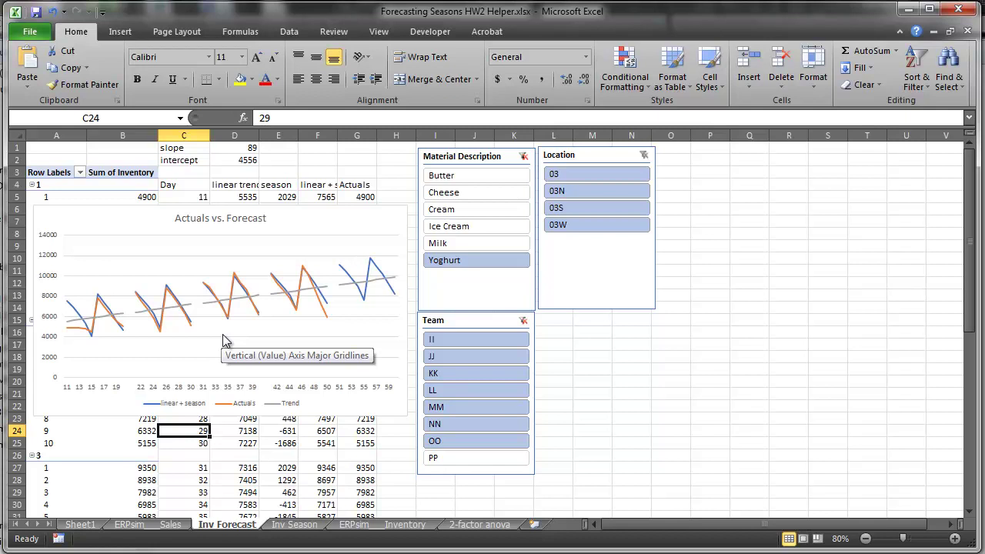
key(alt+Tab)
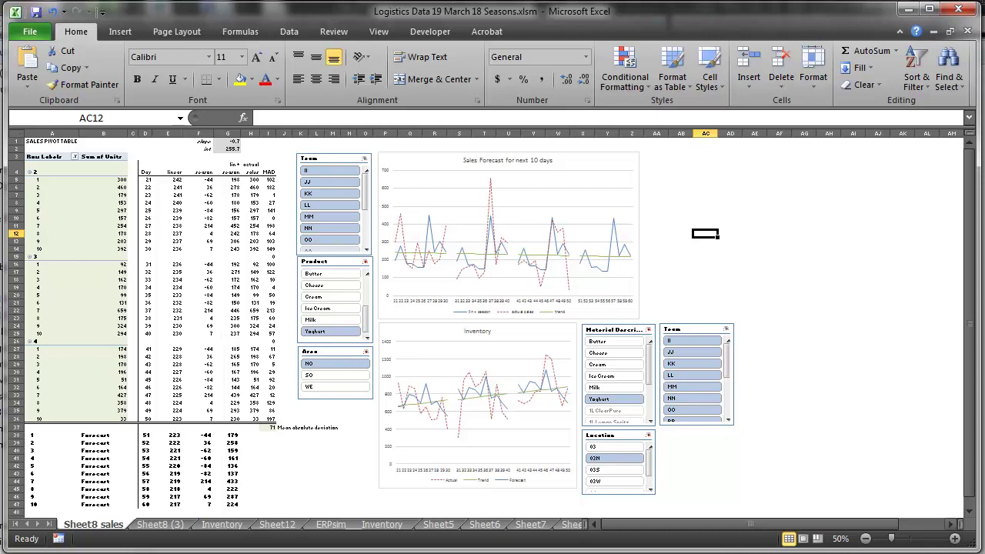
key(alt+Tab)
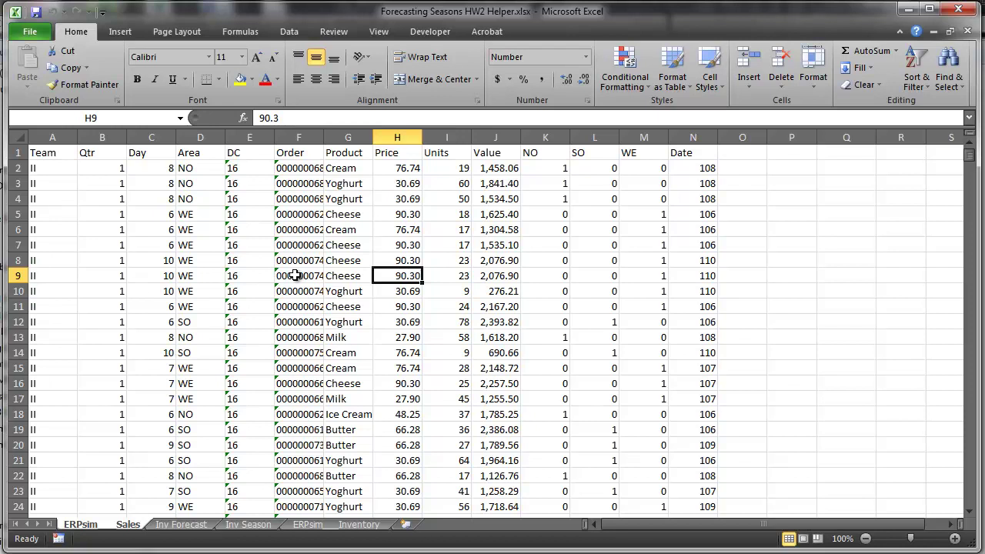
Step: Insert a PivotTable of the ERPsim sales data on a new worksheet
click(119, 32)
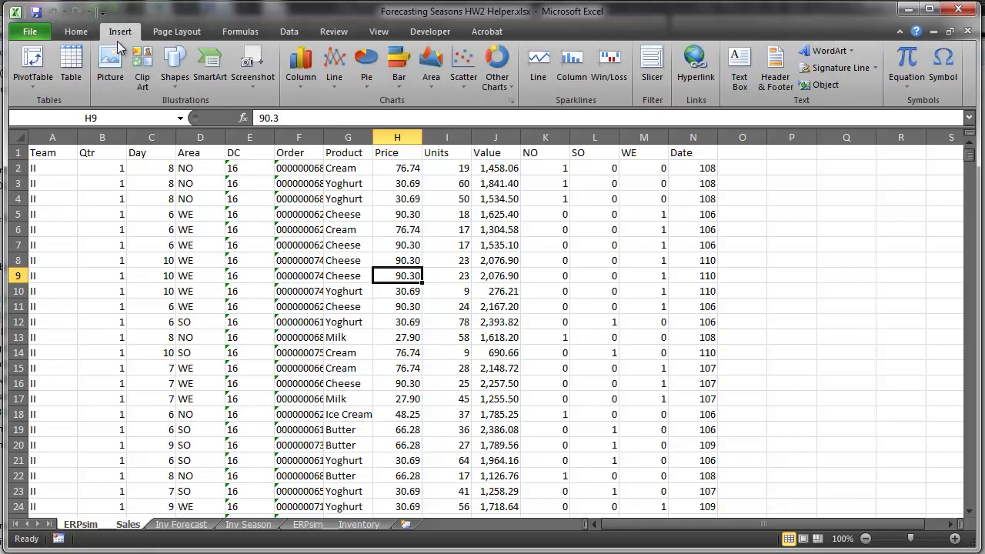
click(31, 65)
click(267, 443)
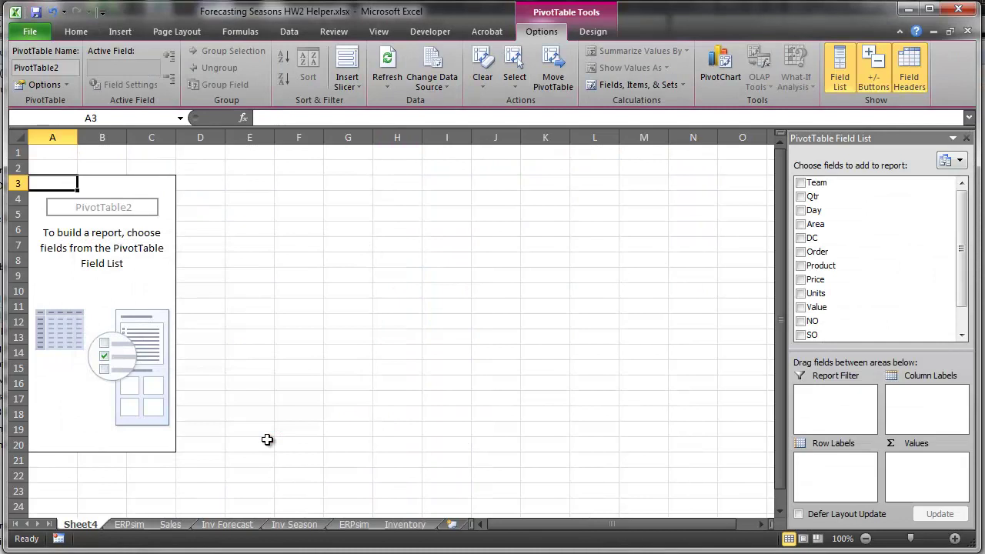
Step: Rename the new PivotTable worksheet as Sales Seasons
double_click(82, 525)
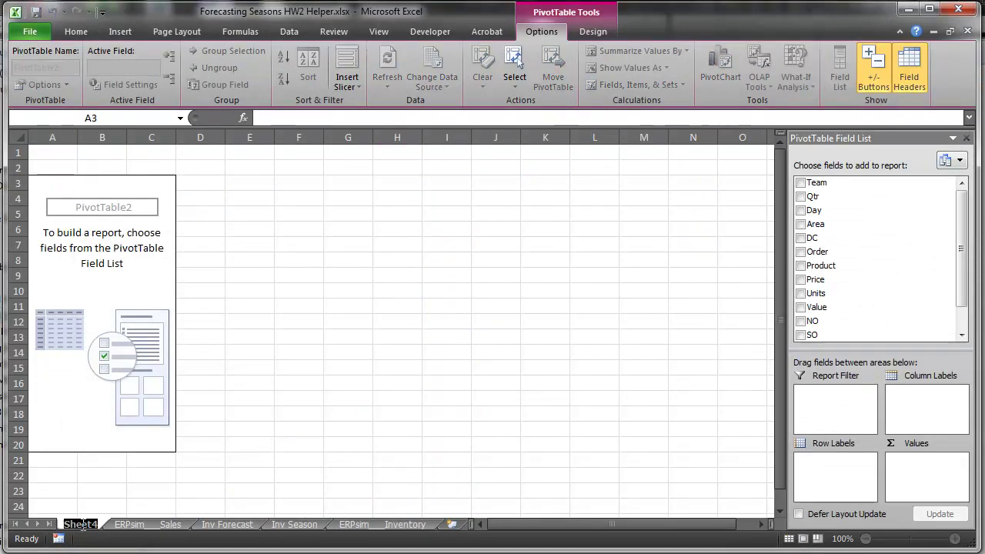
text(S)
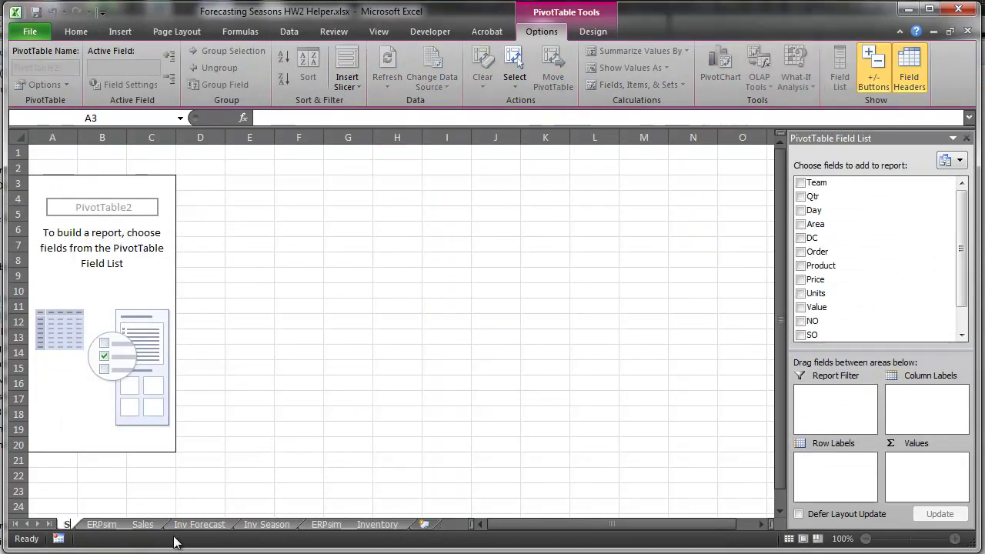
text(ales Sea)
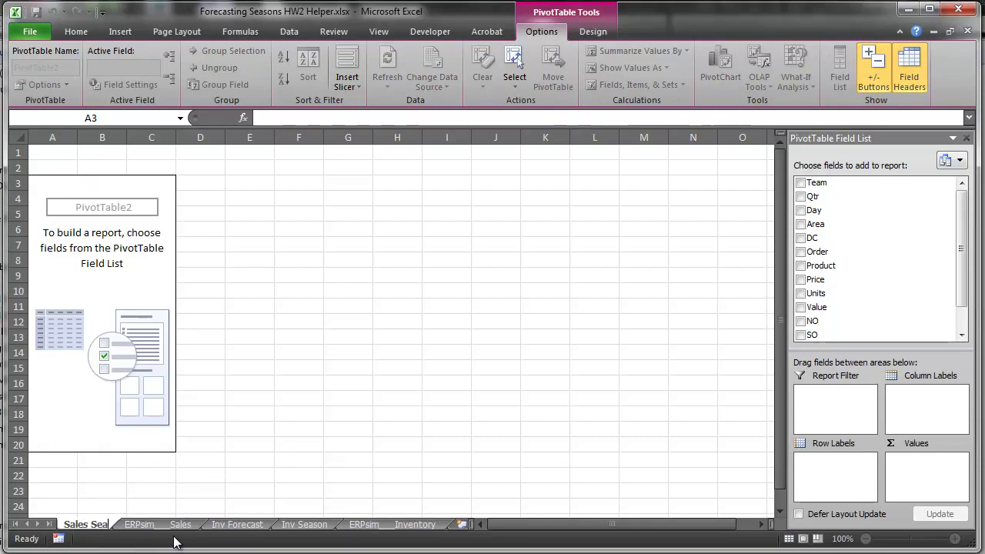
text(sons)
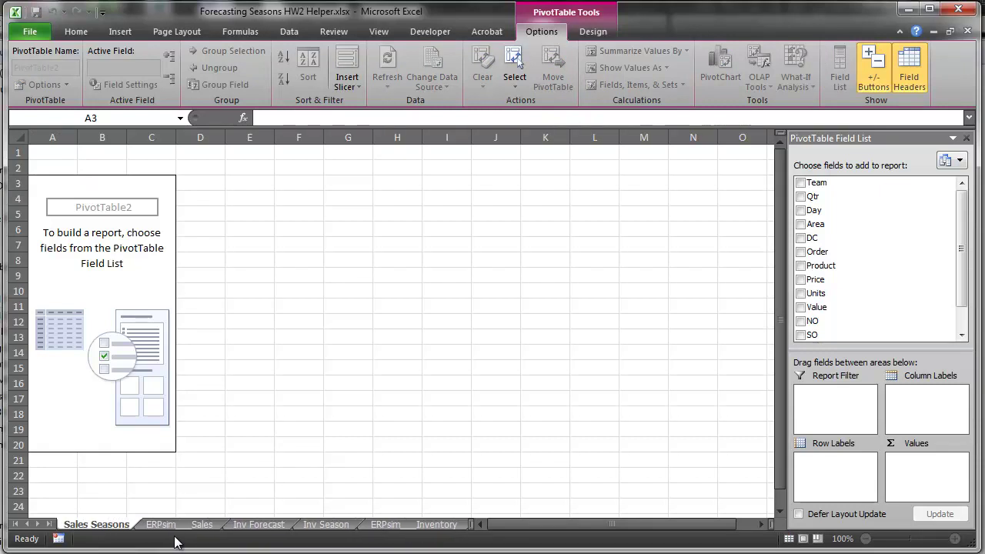
click(132, 310)
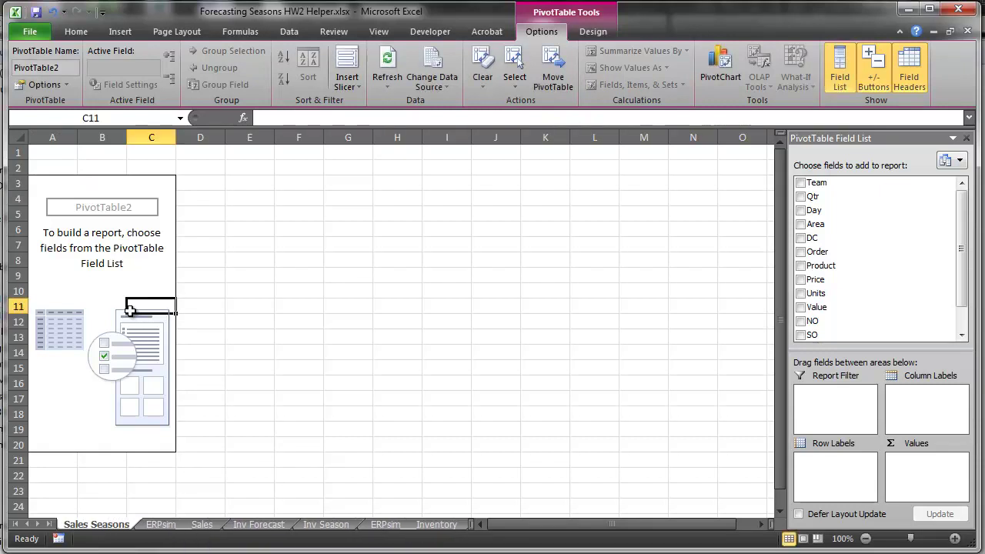
Step: Lay out the PivotTable with Sum of Units as values, Day as column labels and Qtr as row labels
click(961, 324)
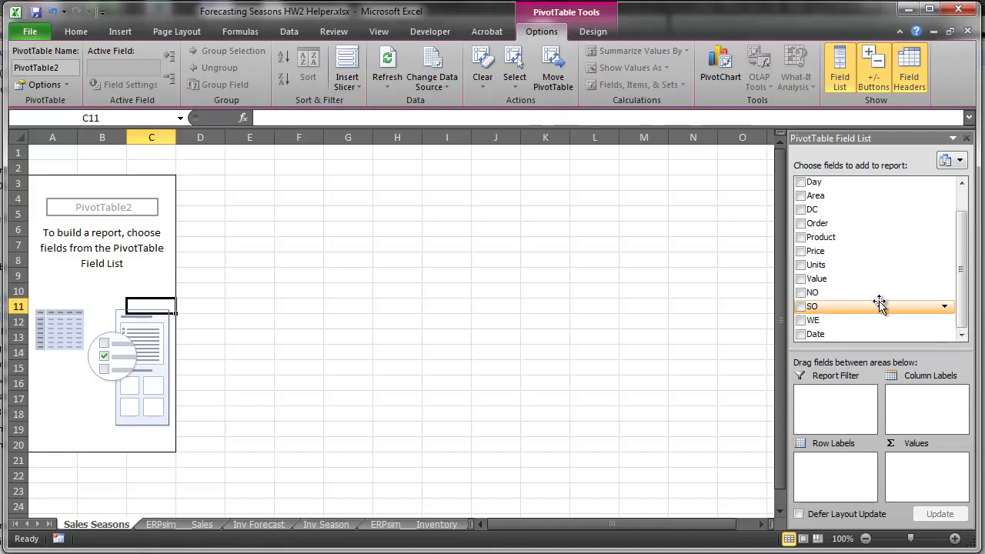
click(800, 265)
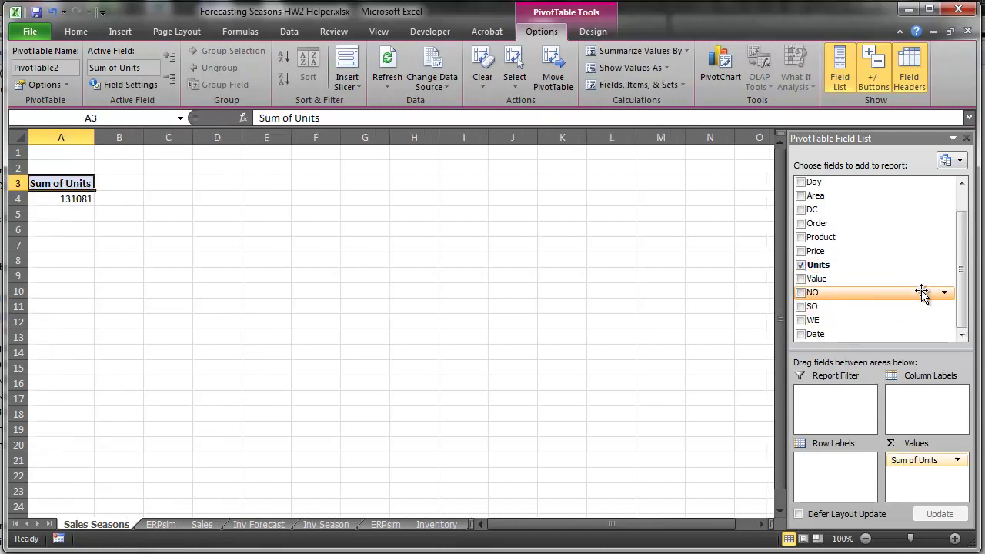
drag(962, 271, 949, 214)
drag(817, 210, 914, 407)
drag(814, 197, 837, 475)
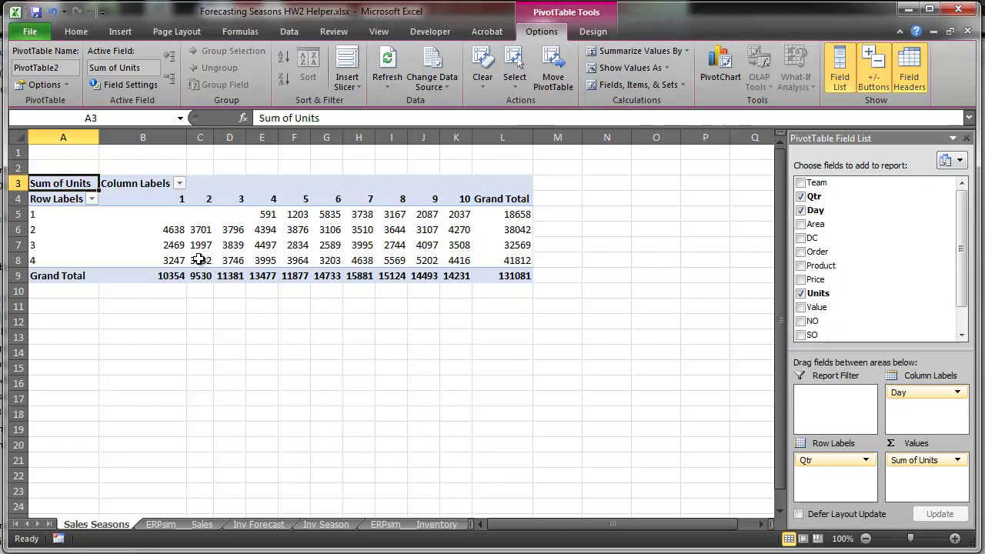
right_click(178, 217)
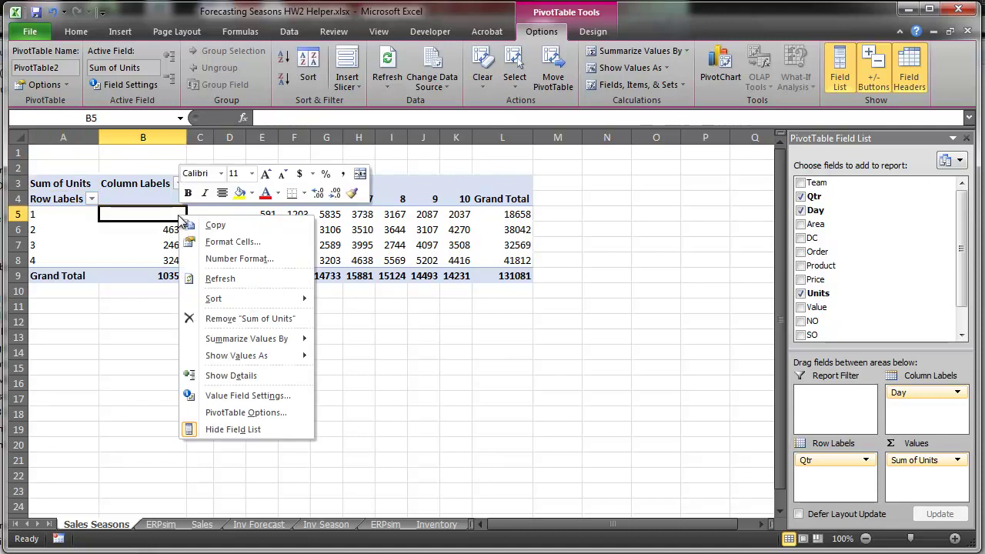
click(233, 395)
click(226, 338)
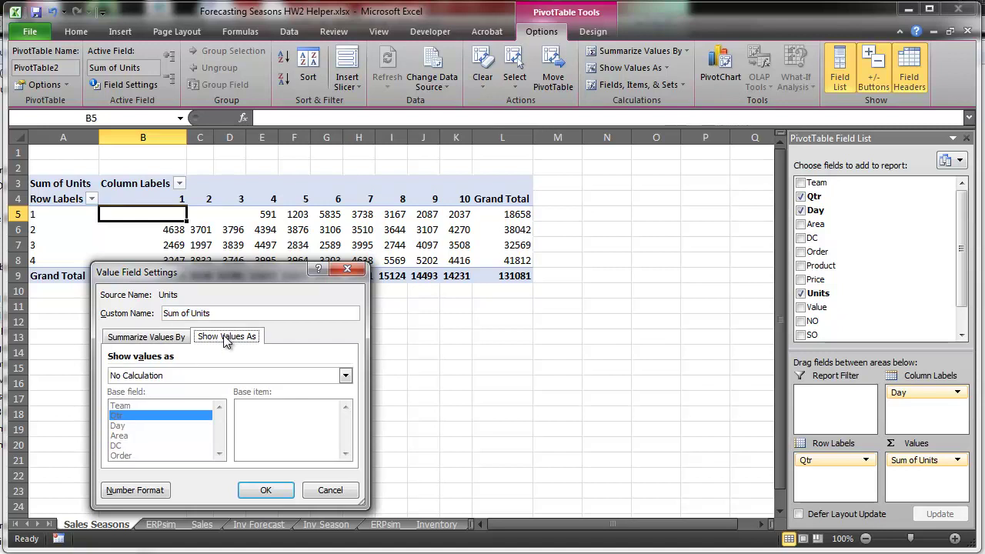
click(329, 490)
Step: Set the PivotTable options to show 0 for empty cells
click(199, 230)
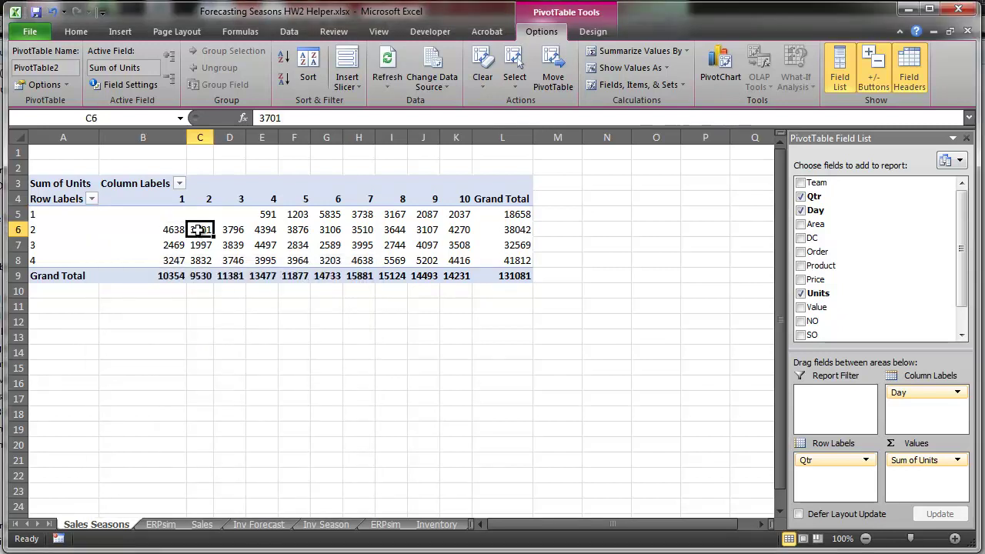
right_click(199, 230)
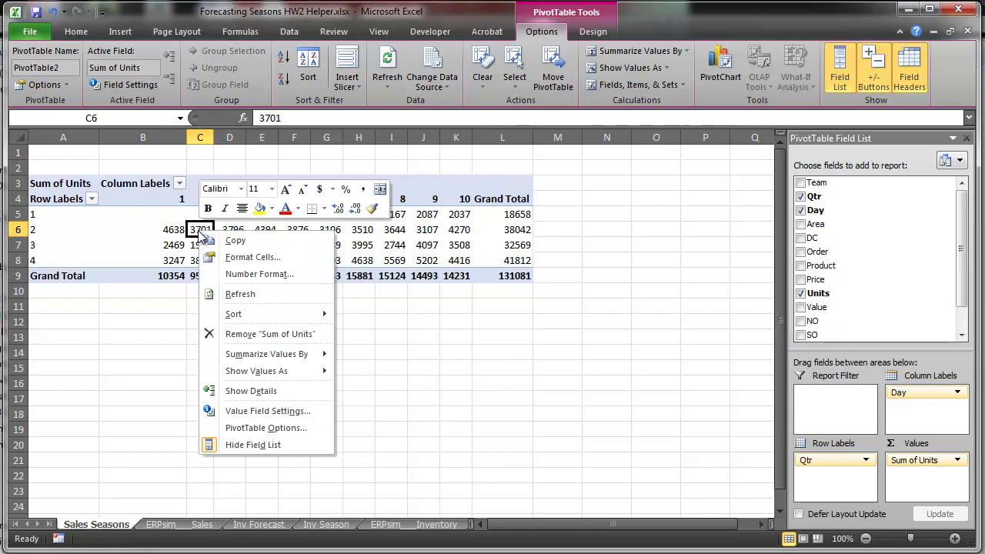
click(240, 429)
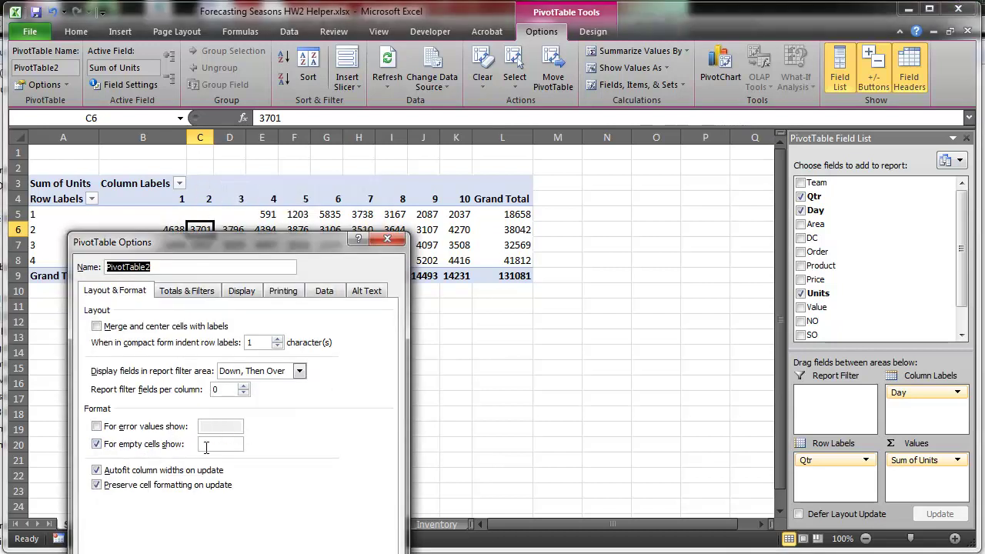
click(206, 444)
text(0)
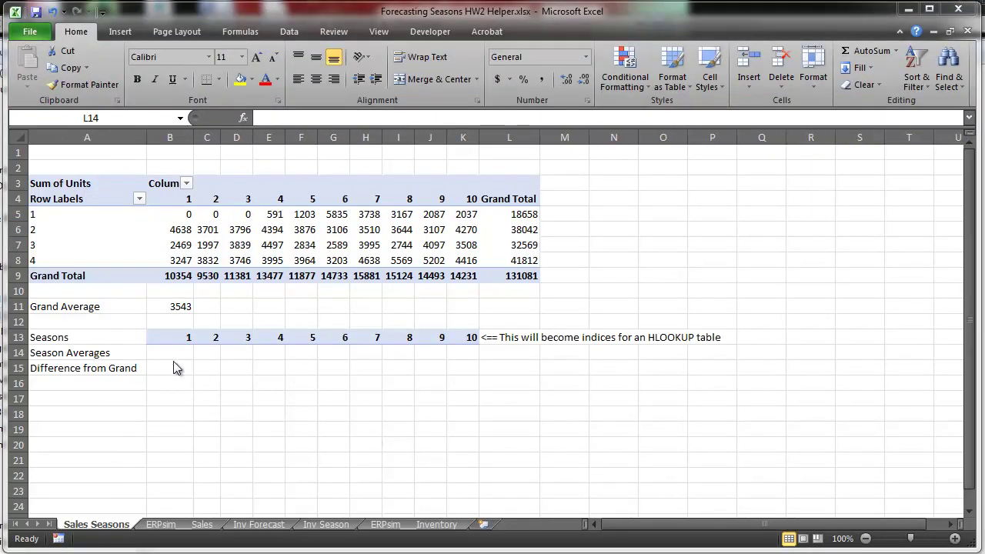
Step: Re-enter the Grand Average formula in B11 as =AVERAGE(E5:K8,B6:D8), leaving out the zero days of quarter 1
click(176, 307)
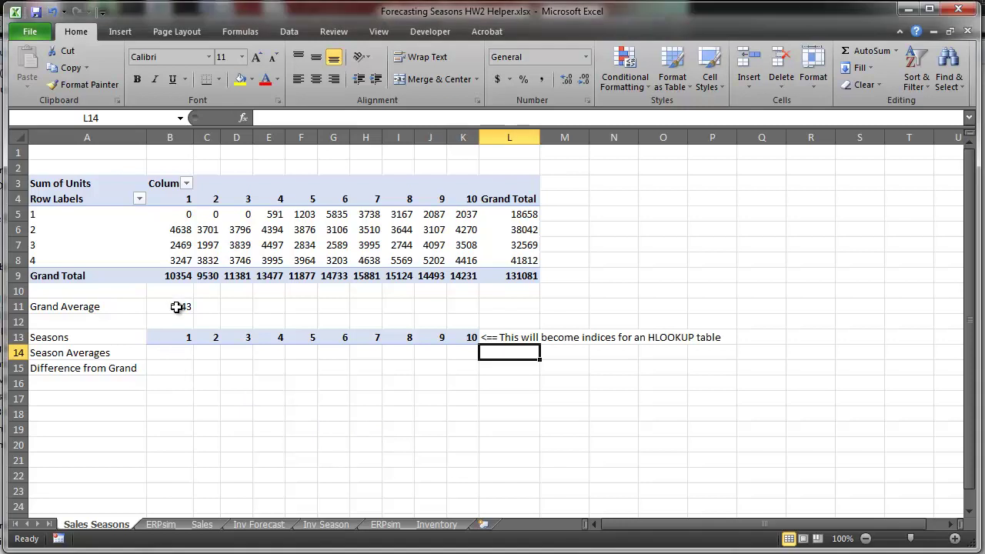
click(176, 307)
double_click(177, 307)
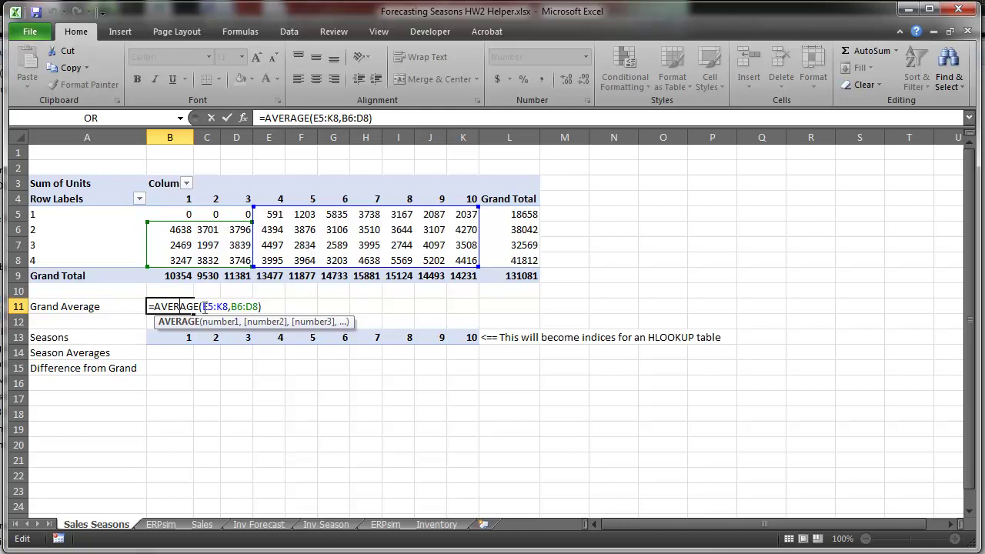
drag(203, 306, 234, 307)
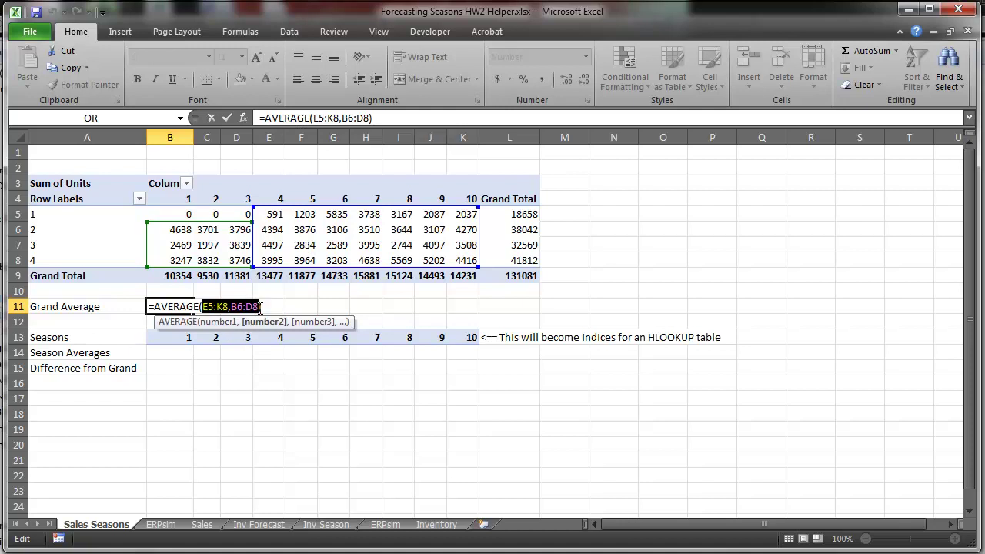
key(Delete)
click(277, 219)
drag(277, 218, 463, 262)
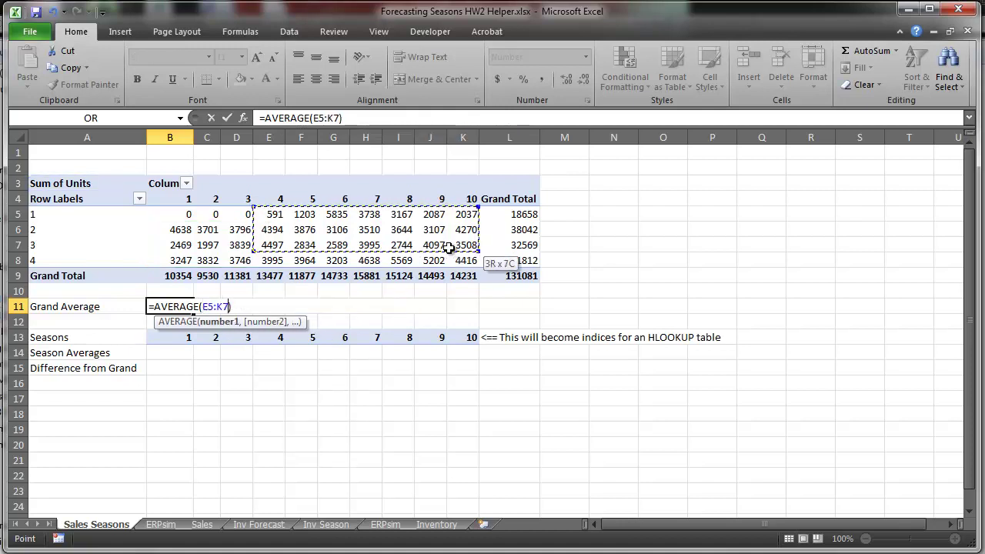
text(,)
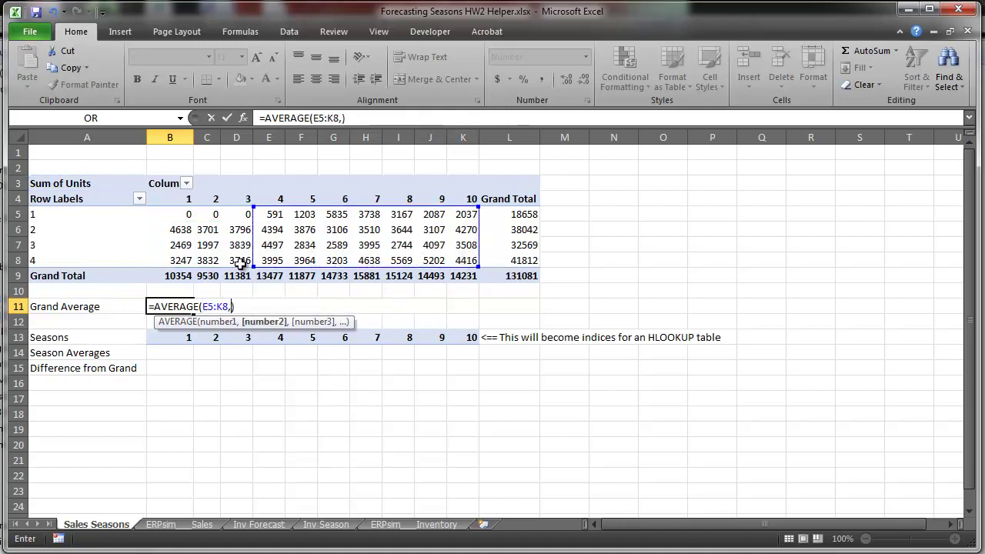
drag(184, 229, 256, 264)
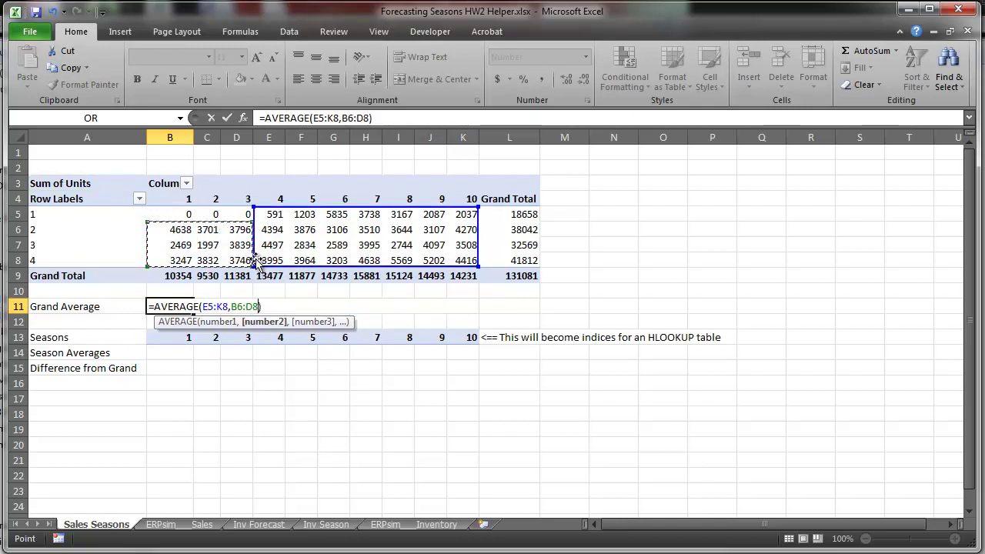
text())
key(Return)
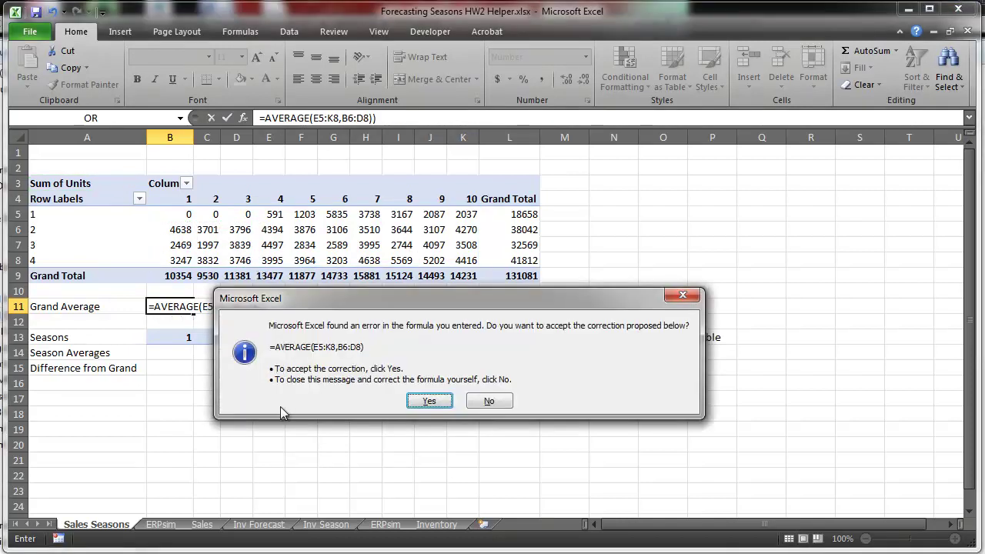
click(429, 401)
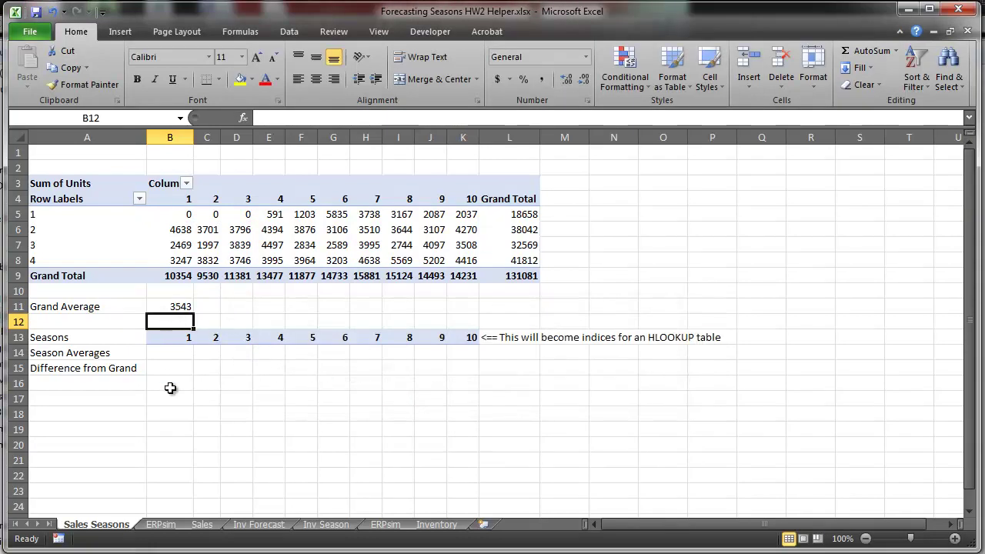
Step: Enter the season 1 average in B14 as =AVERAGE(B6:B8), leaving out the zero day of quarter 1
click(178, 351)
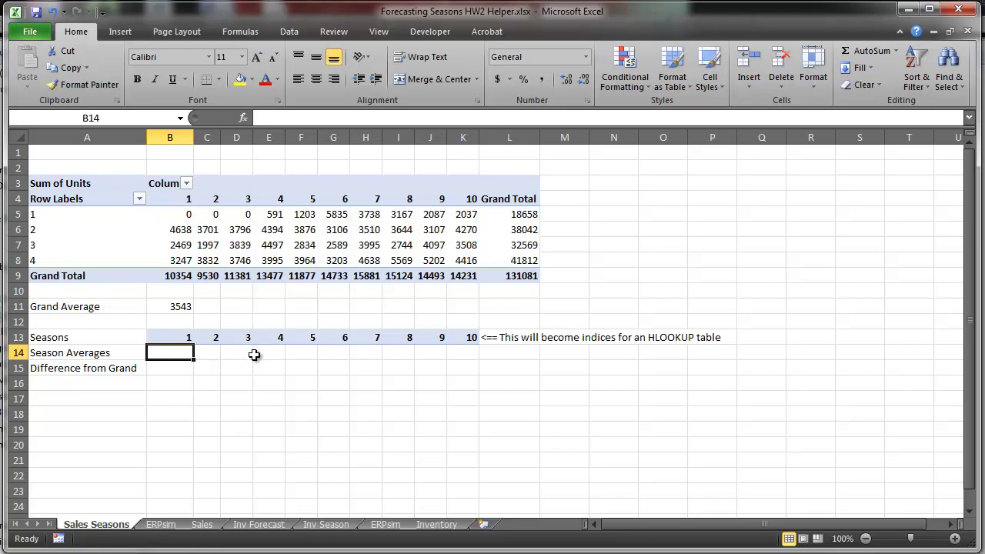
text(=aver)
key(Tab)
drag(182, 231, 178, 260)
key(Return)
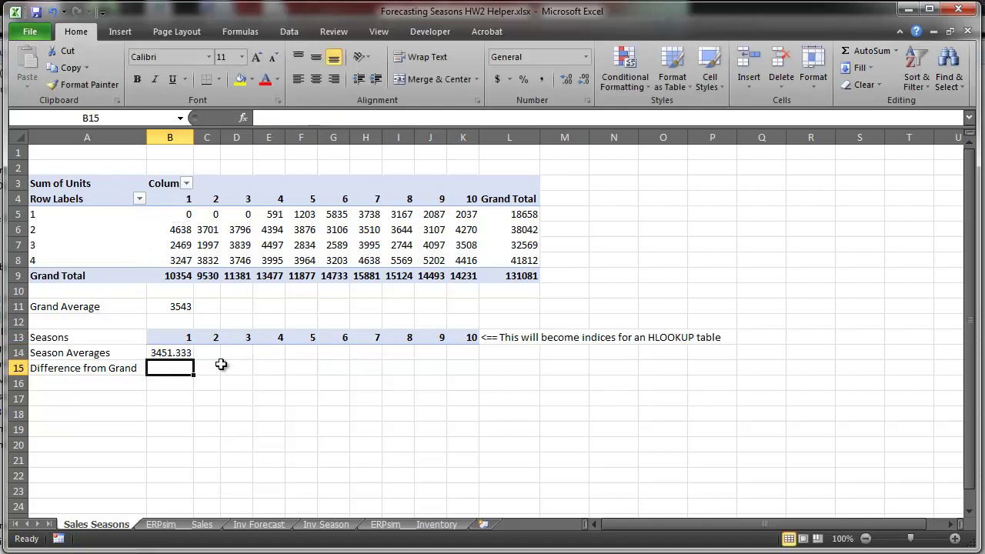
Step: Format the season average in B14 with no decimal places and fill it across through E14
click(180, 355)
click(583, 83)
click(582, 83)
click(582, 83)
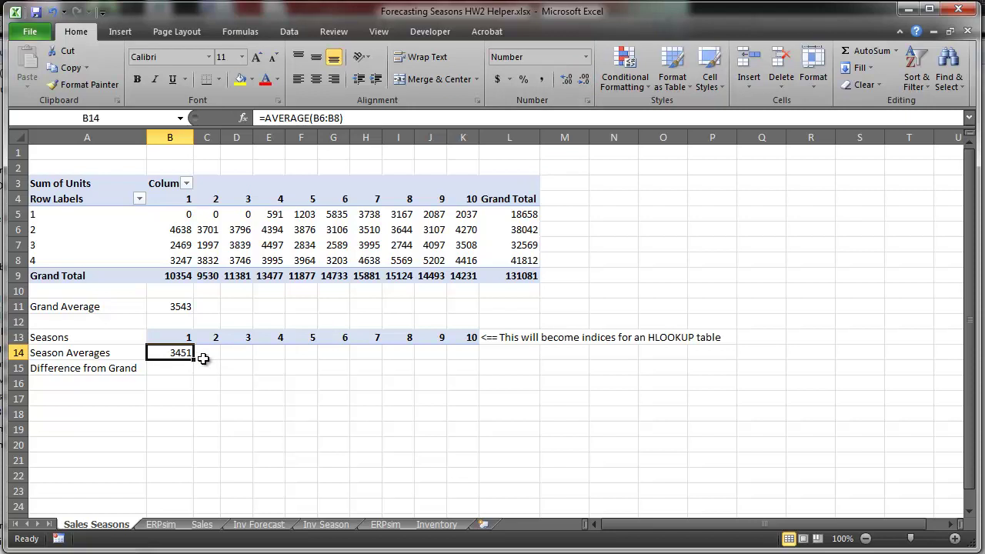
drag(194, 358, 279, 363)
Step: Change the season 4 average in E14 to =AVERAGE(E5:E8) and fill it across through K14
double_click(281, 352)
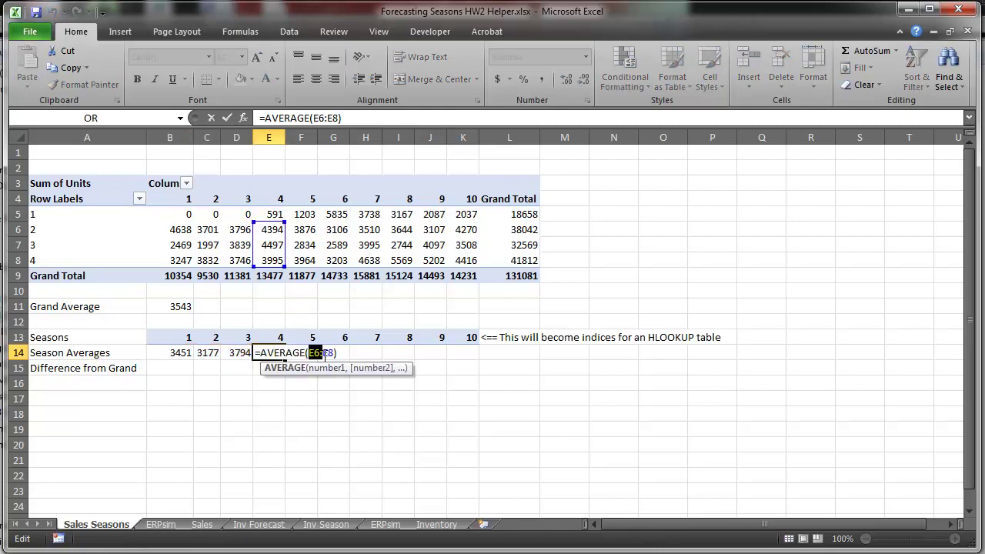
drag(273, 216, 275, 256)
key(Return)
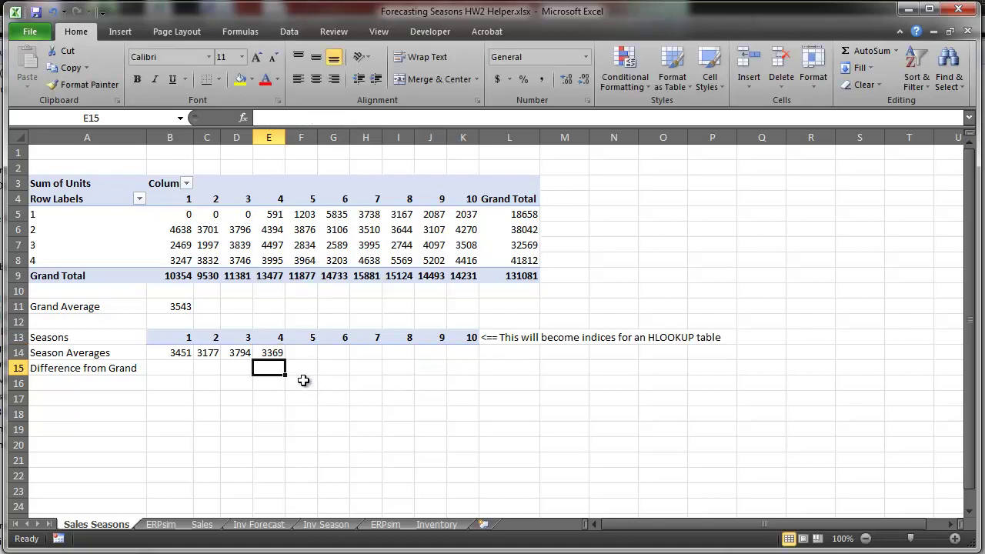
click(271, 351)
drag(285, 361, 464, 368)
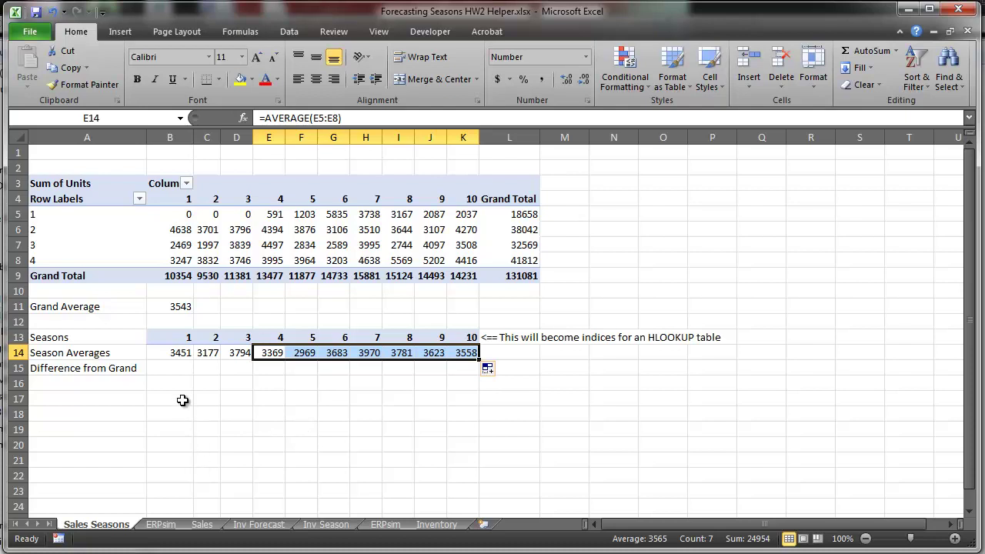
Step: Enter the season 1 difference from the grand average in B15 as =B14-$B$11
click(169, 368)
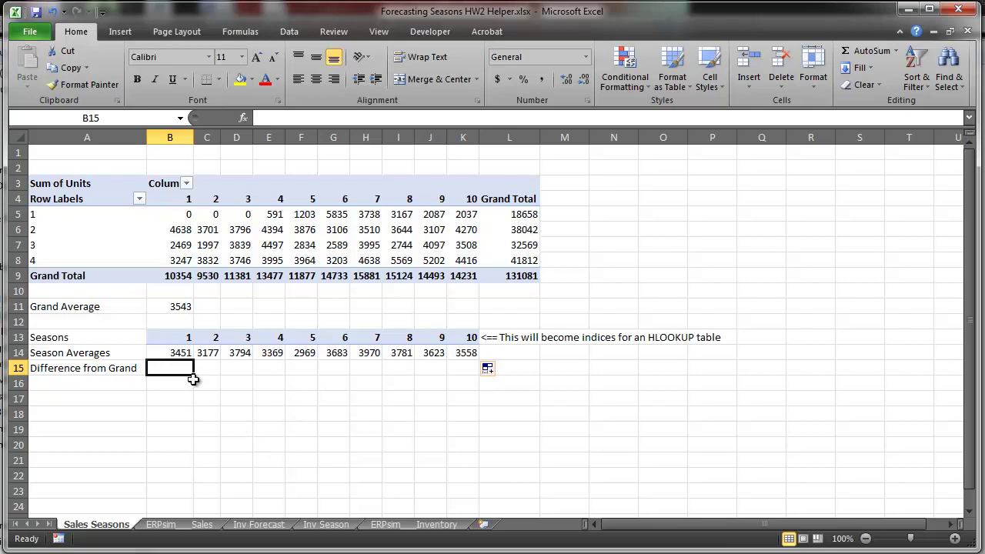
click(169, 354)
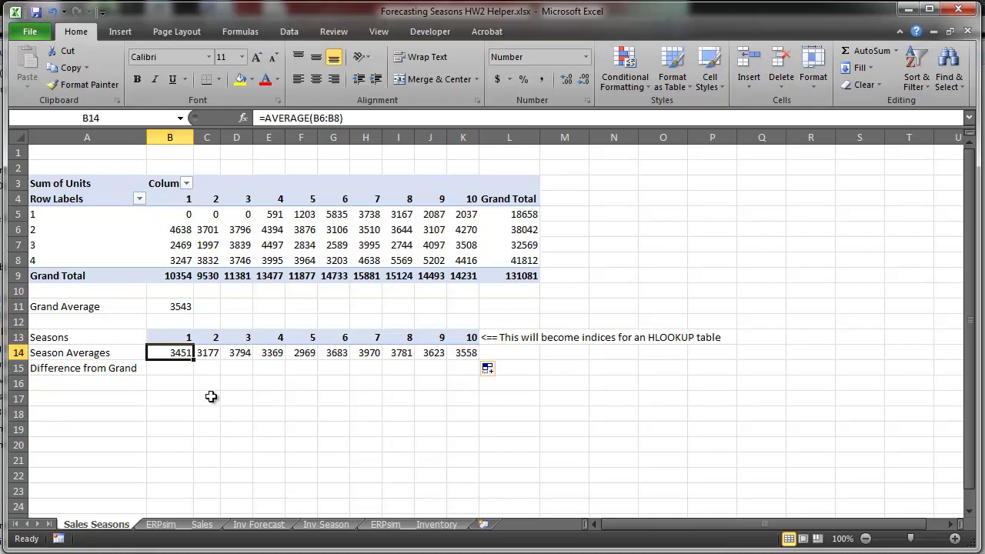
click(190, 368)
text(=)
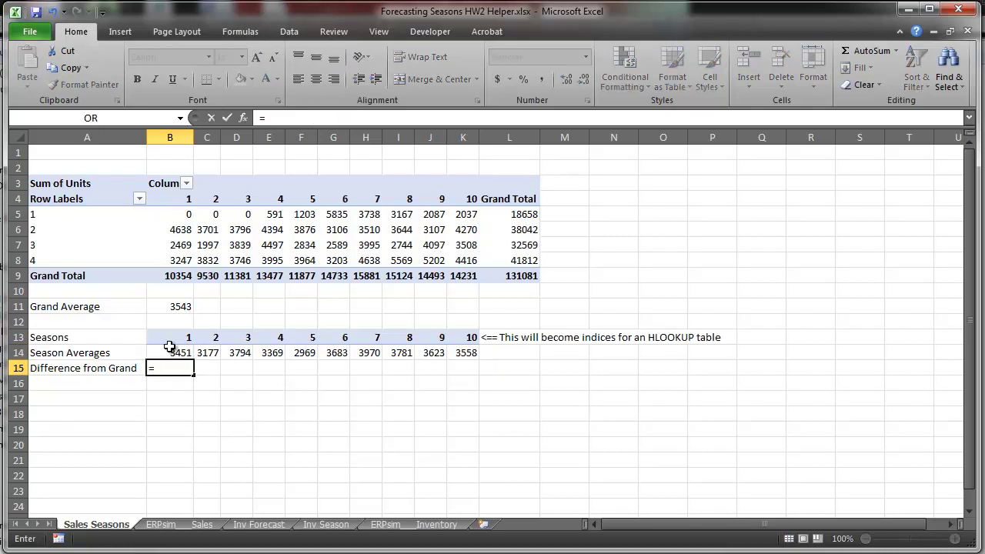
click(169, 353)
text(-)
click(169, 306)
key(F4)
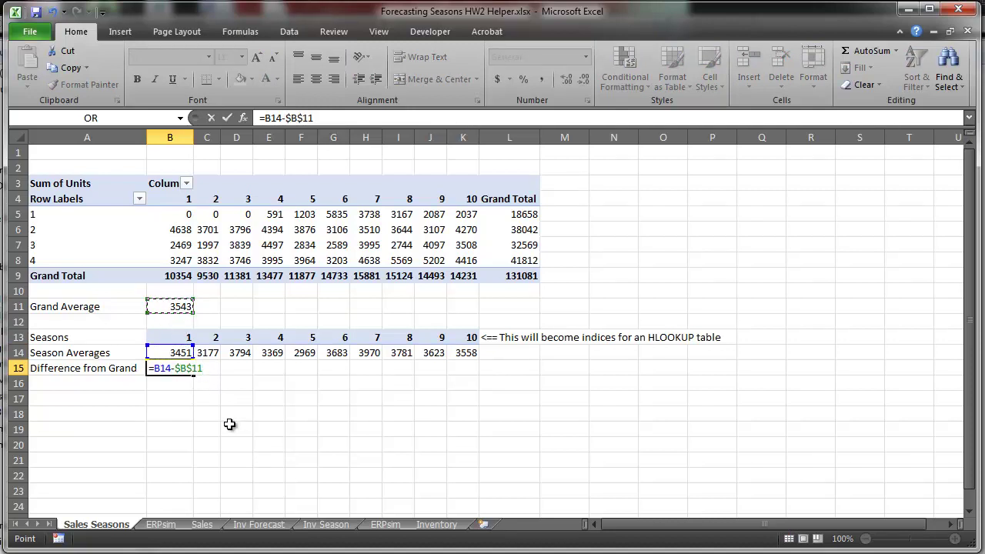
key(Return)
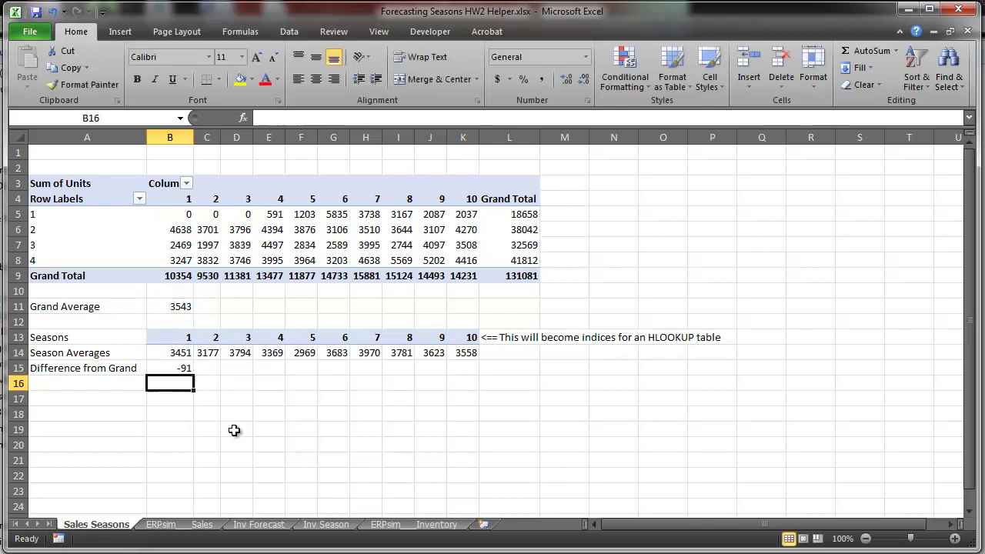
Step: Fill the Difference from Grand formula from B15 across through K15 for all ten seasons
click(180, 367)
drag(193, 375, 470, 375)
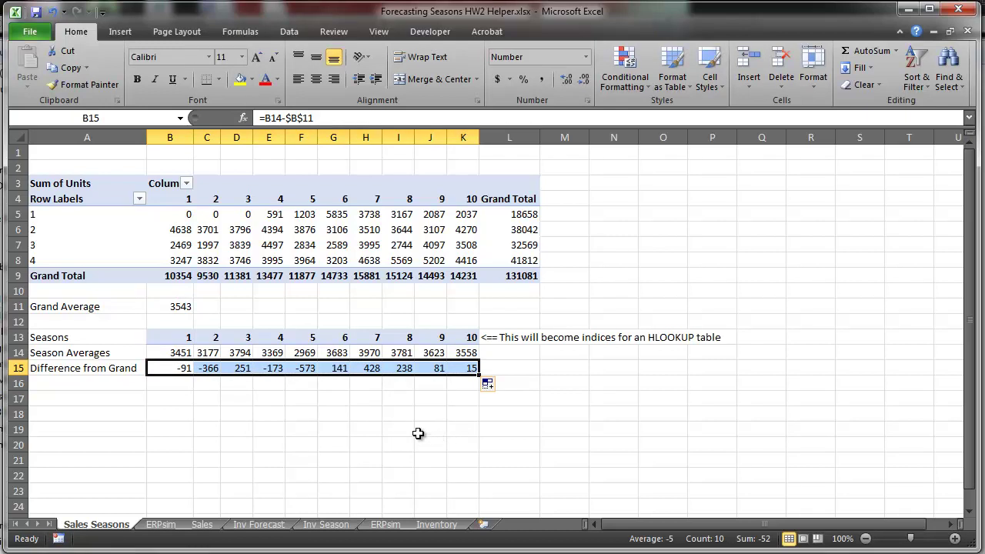
click(304, 368)
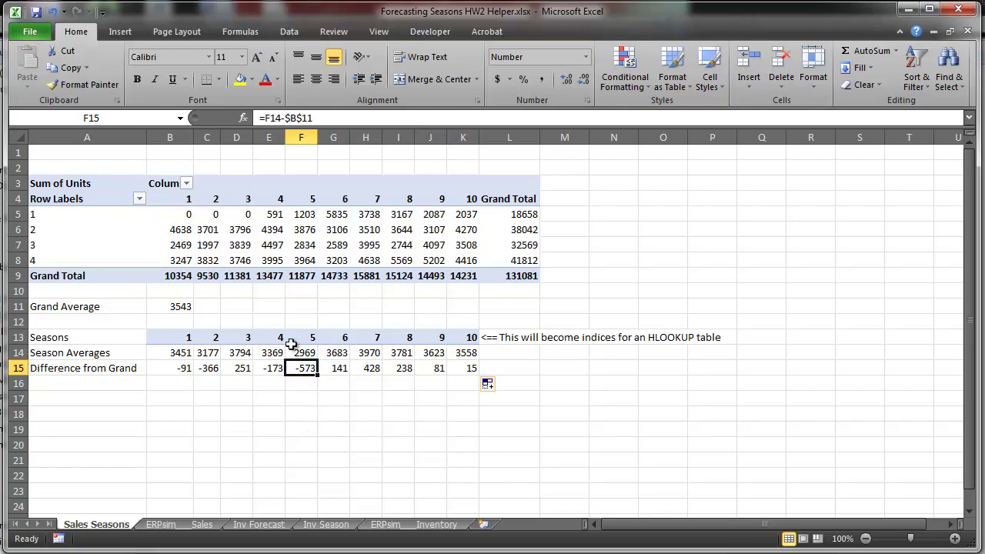
drag(177, 340, 464, 372)
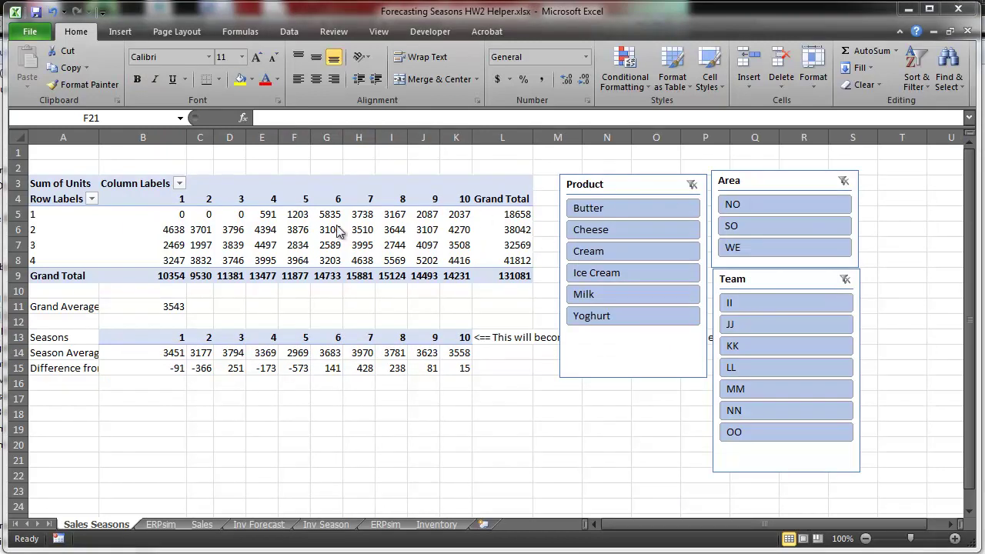
Step: Create another PivotTable on a new worksheet from the ERPsim Sales data range $A$1:$N$3351
click(191, 524)
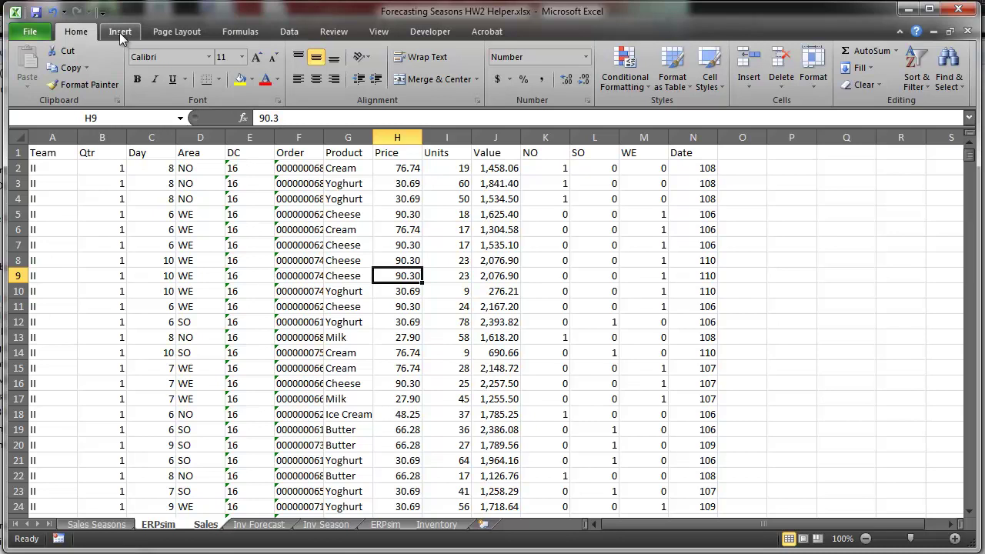
click(120, 33)
click(32, 66)
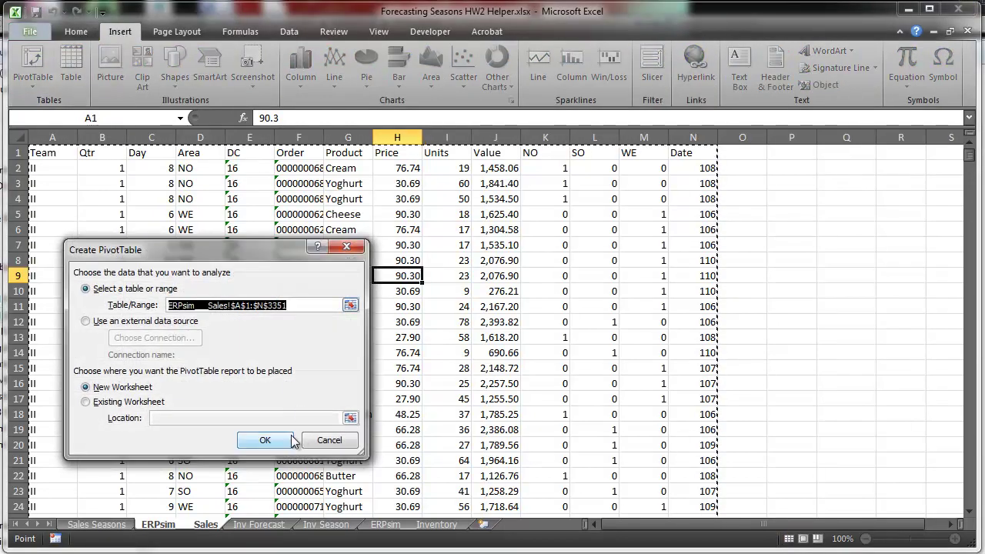
click(266, 440)
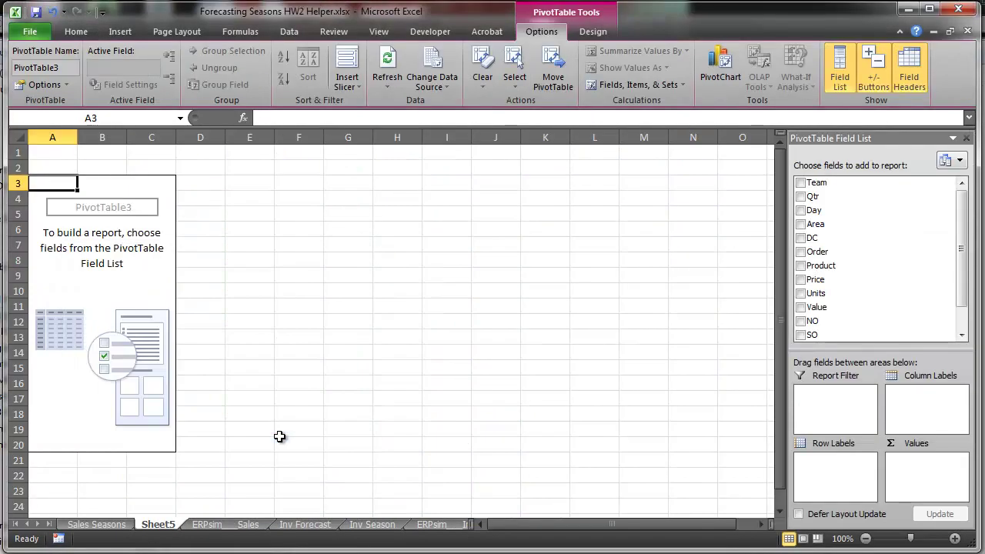
Step: Rename the new PivotTable worksheet as Sales Forecast
double_click(159, 524)
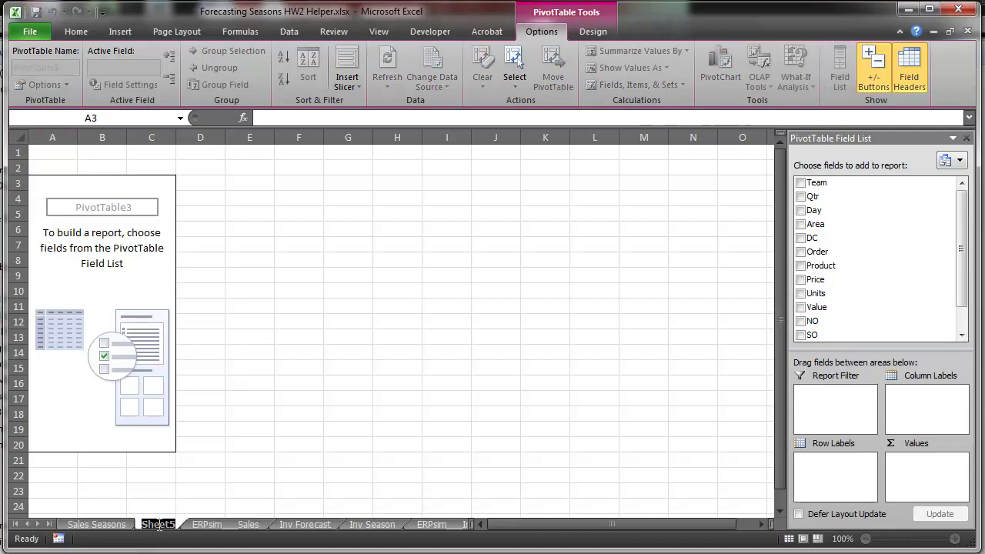
text(Sales)
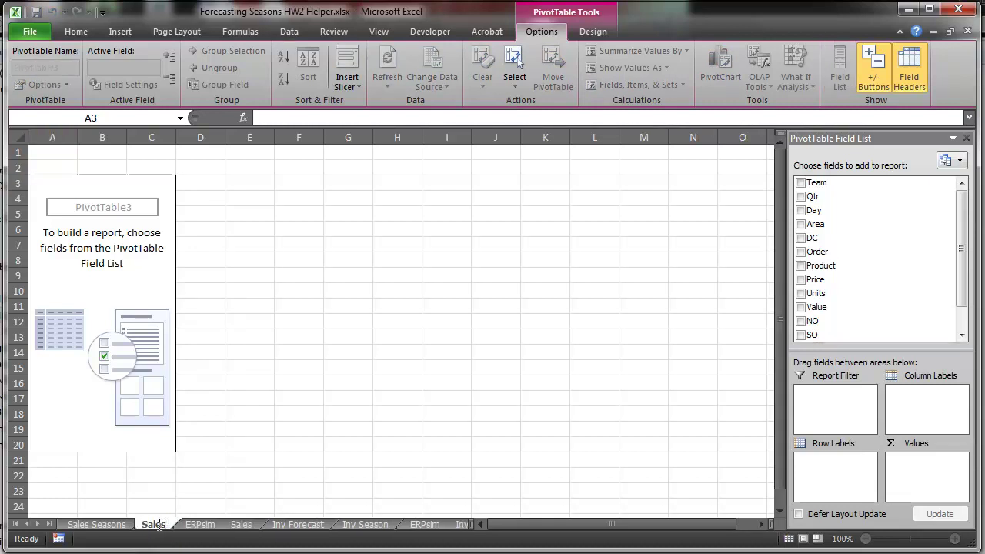
text( Fiore)
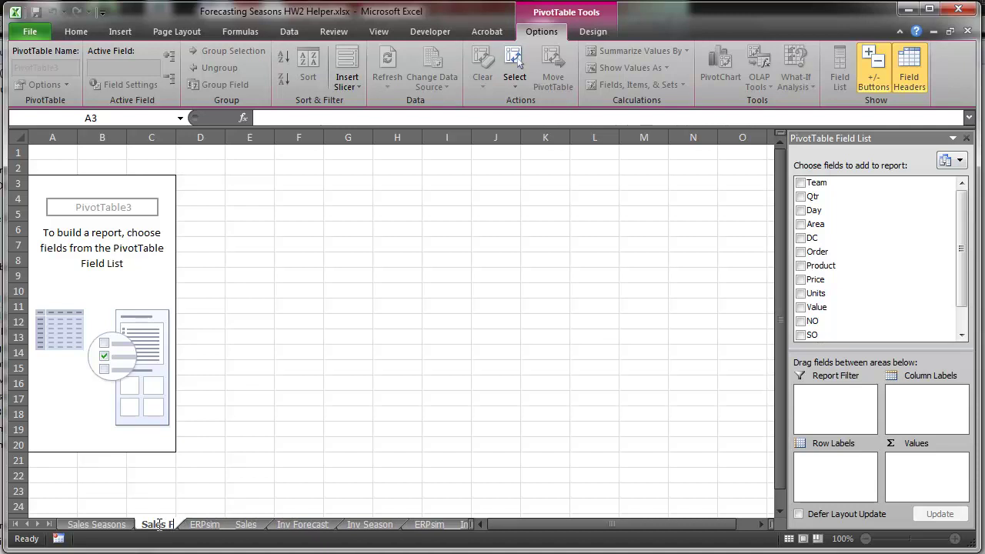
text(cast)
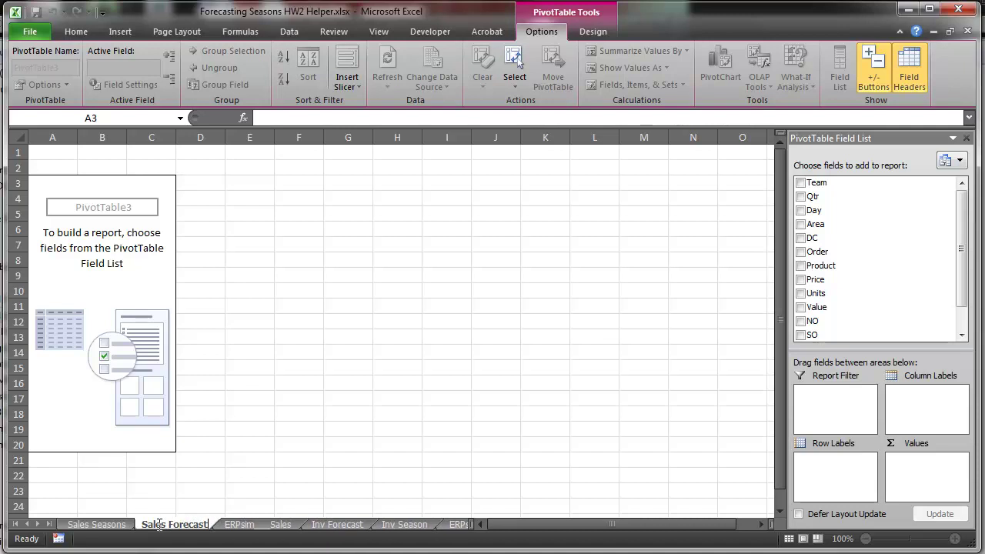
key(Return)
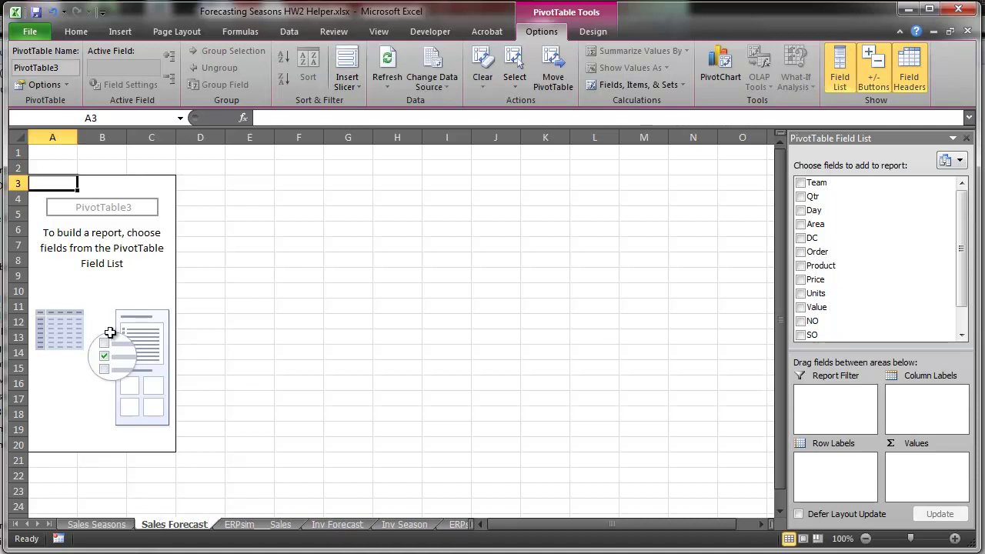
Step: Lay out the new PivotTable with Sum of Units as values and Qtr, followed by Day, as row labels
click(104, 290)
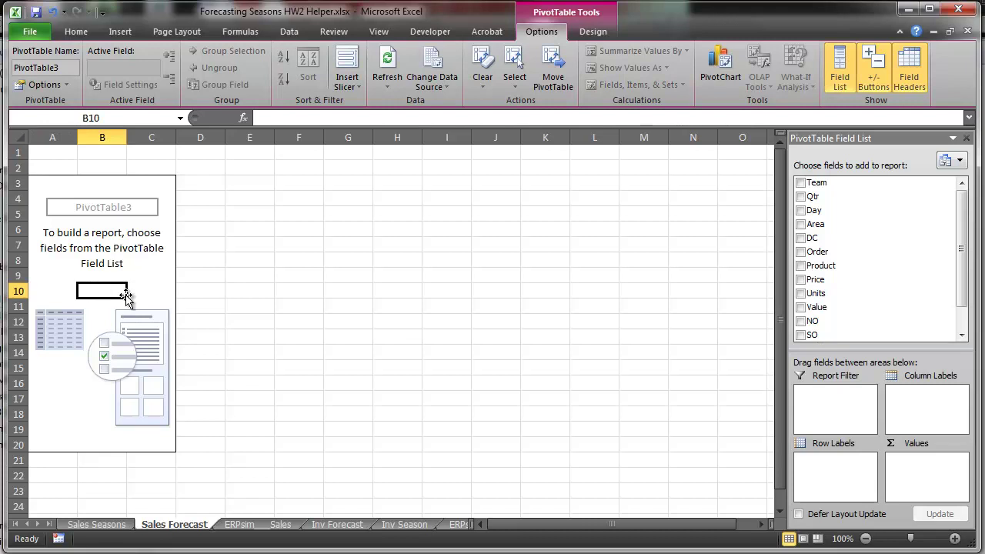
click(801, 295)
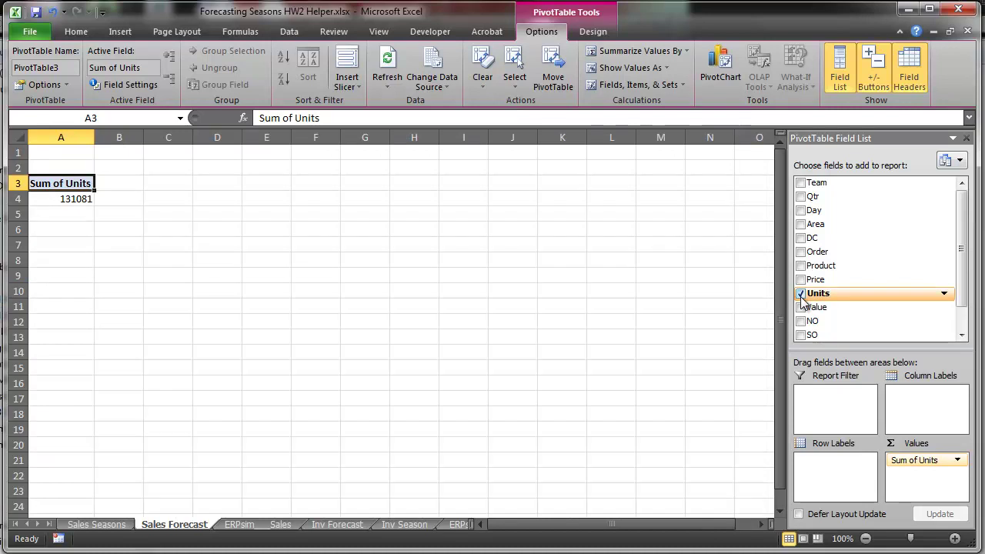
drag(814, 202, 827, 469)
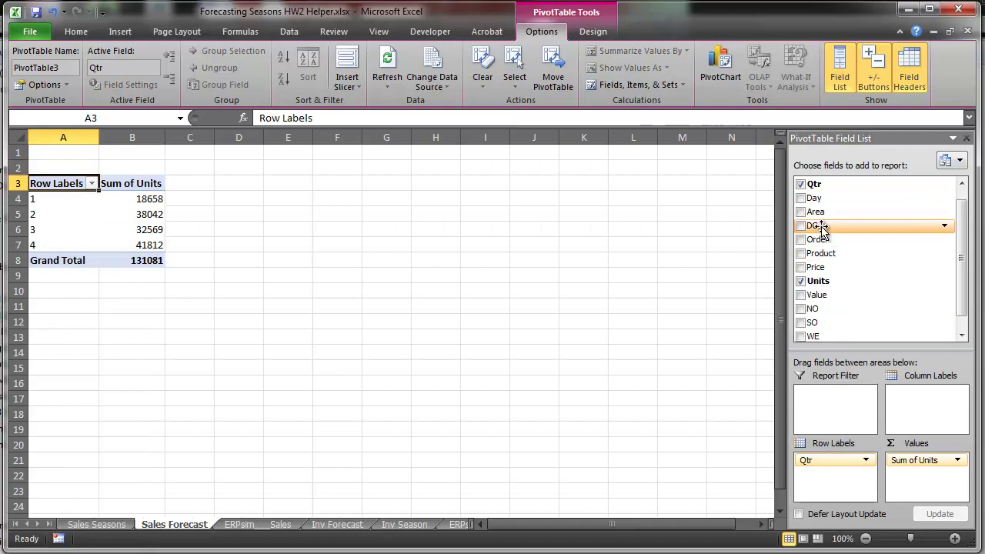
drag(814, 197, 833, 481)
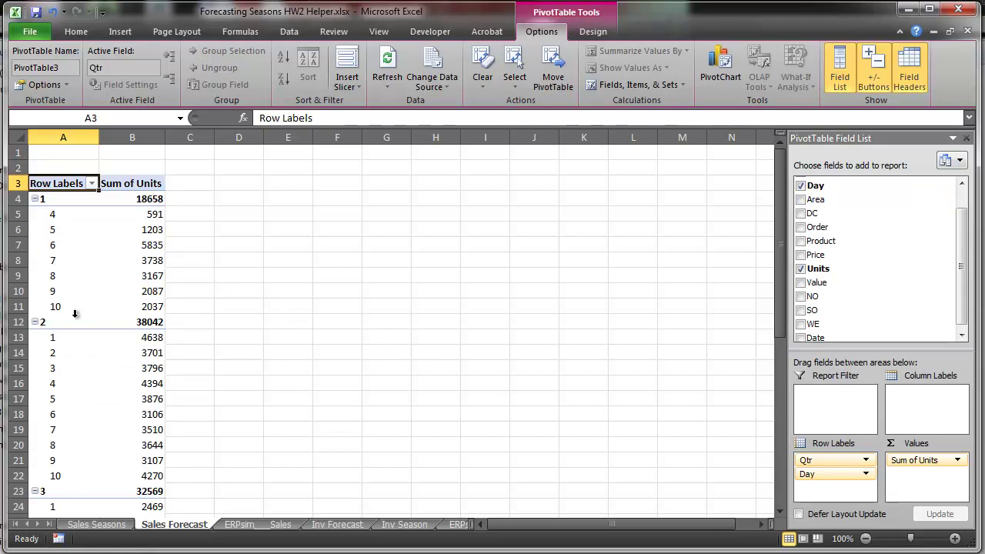
Step: Turn off the Qtr subtotals in the Sales Forecast PivotTable
click(50, 322)
right_click(54, 323)
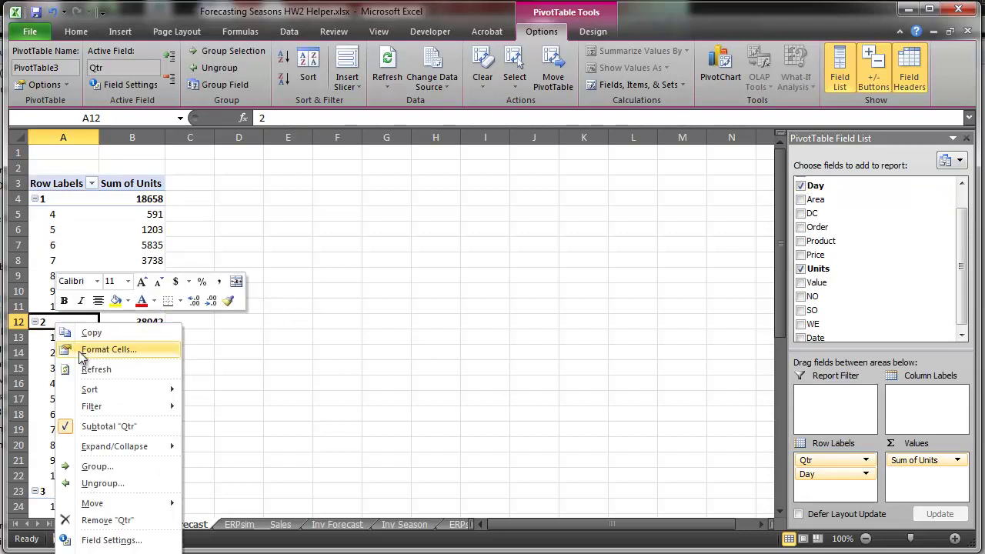
click(100, 426)
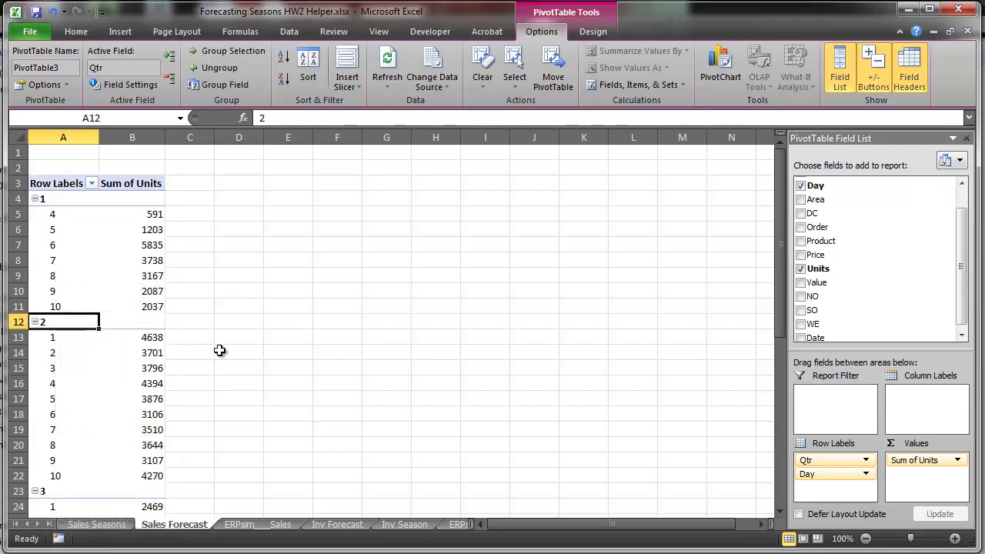
drag(190, 213, 191, 414)
drag(238, 214, 243, 370)
drag(295, 214, 269, 380)
drag(197, 214, 211, 490)
drag(227, 217, 220, 329)
click(161, 325)
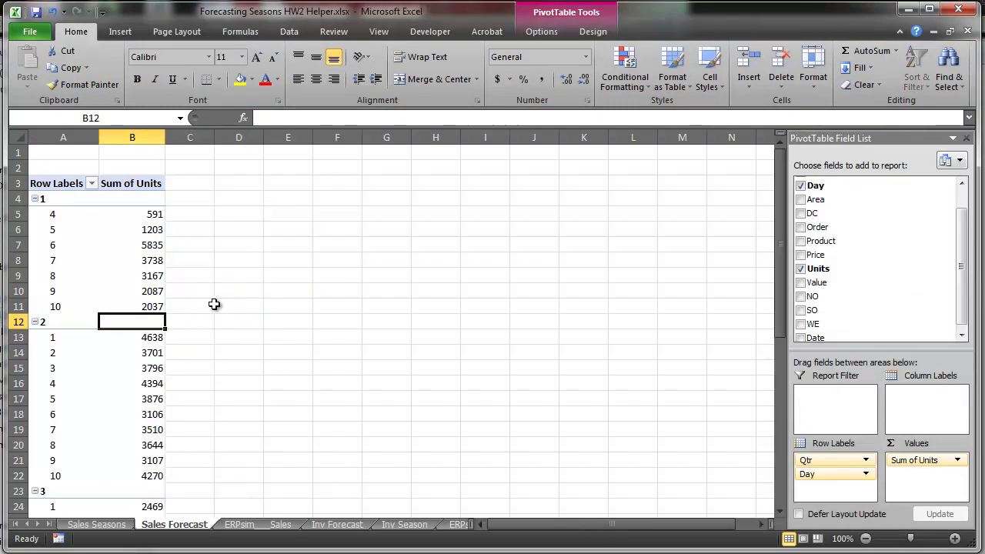
Step: Set the Day field's layout to show items with no data
click(57, 224)
right_click(52, 229)
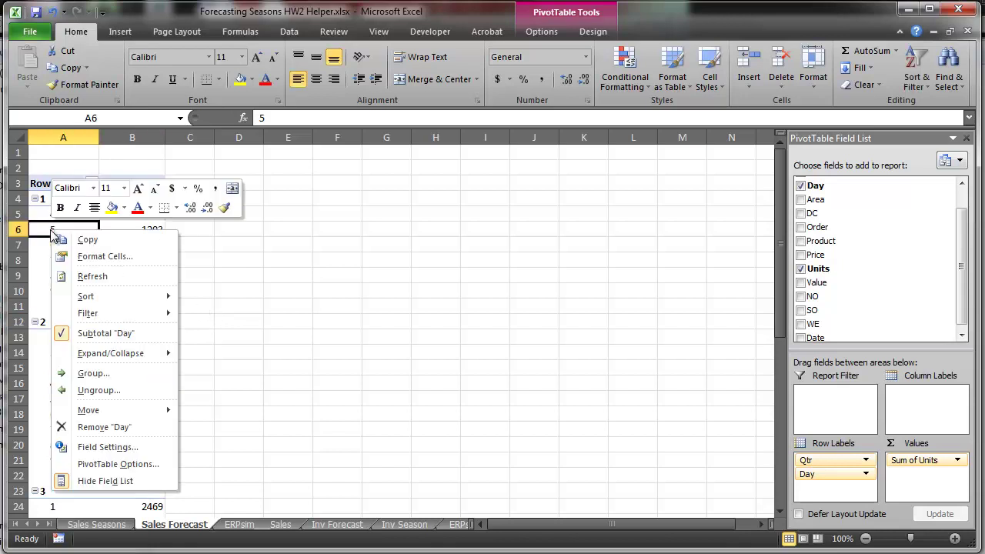
click(102, 446)
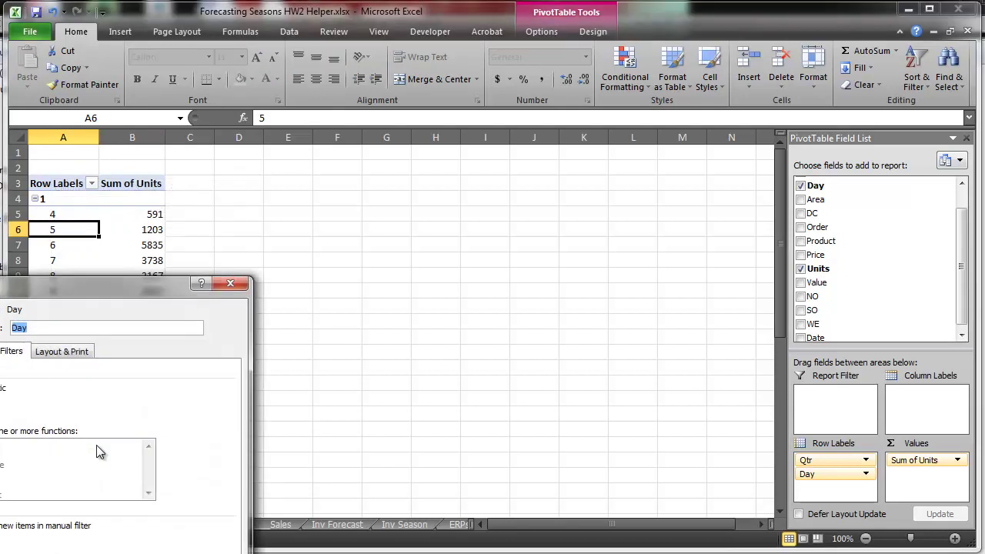
click(55, 353)
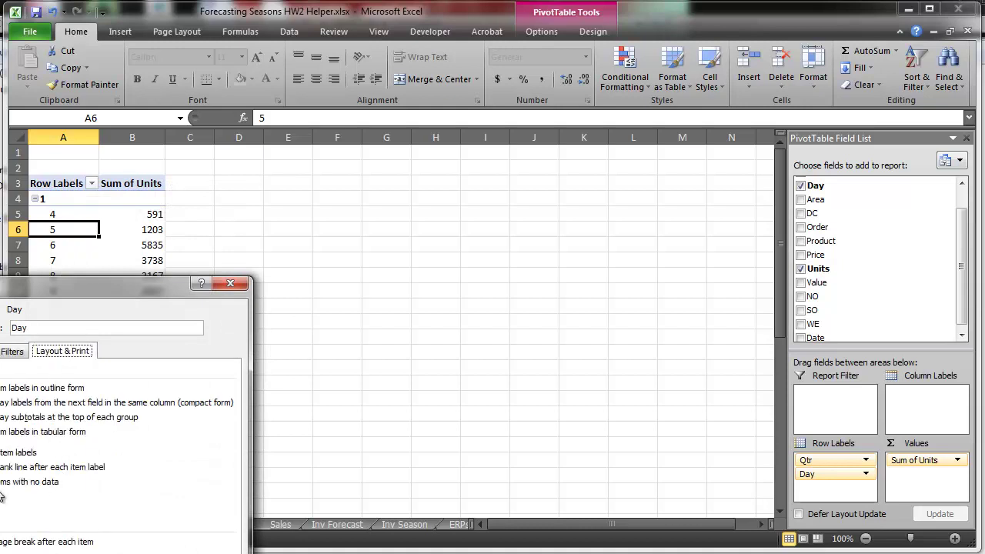
click(31, 482)
click(158, 553)
scroll(197, 393, down, 1)
scroll(197, 394, up, 1)
Step: Set the Sales Forecast PivotTable's options to show 0 for empty cells, and check the rows down to the grand total
right_click(148, 244)
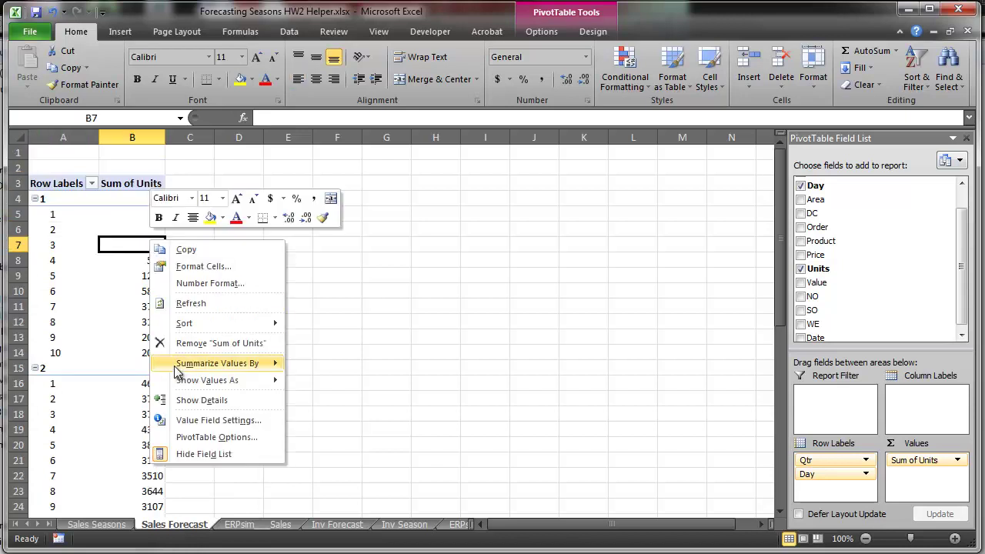
click(197, 437)
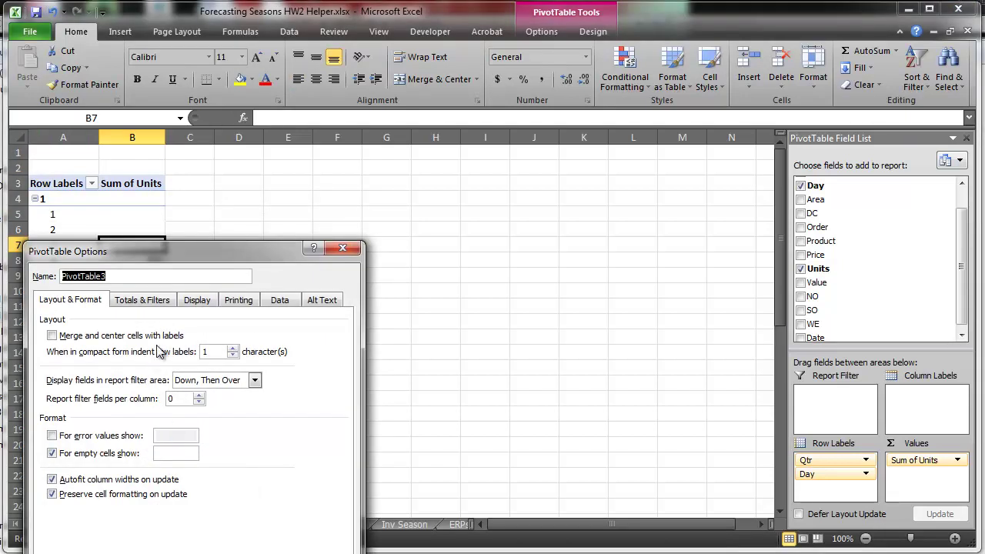
click(152, 301)
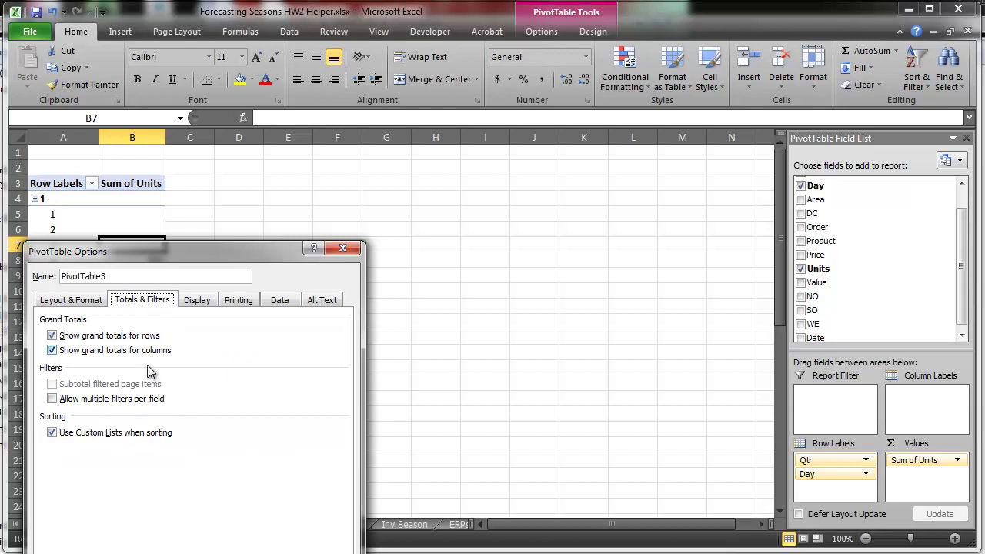
click(73, 302)
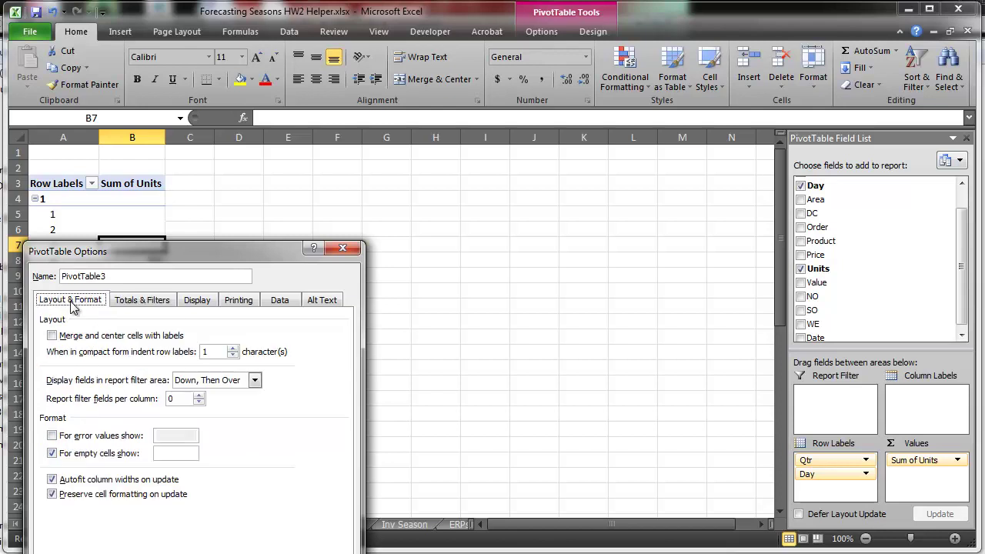
click(169, 453)
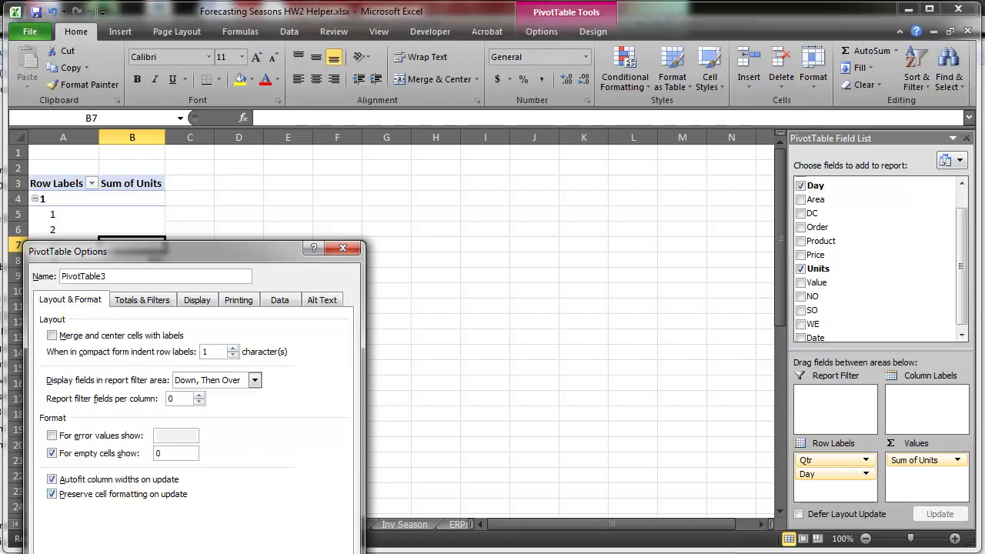
key(Return)
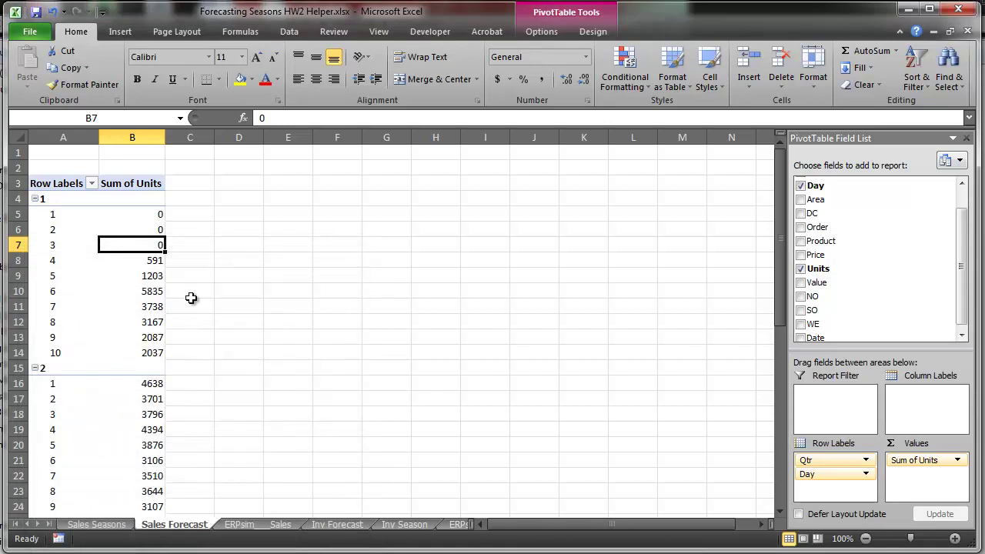
click(193, 278)
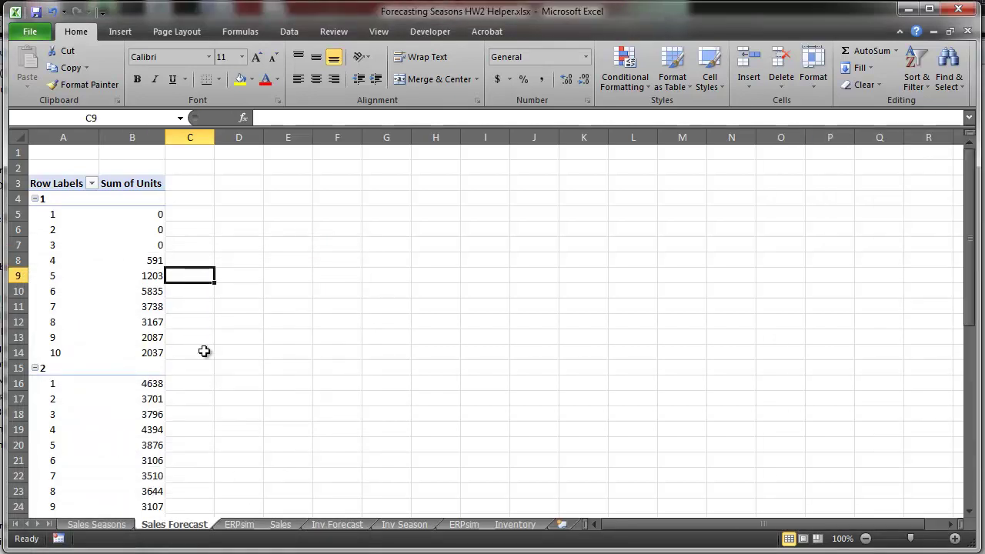
scroll(202, 351, down, 10)
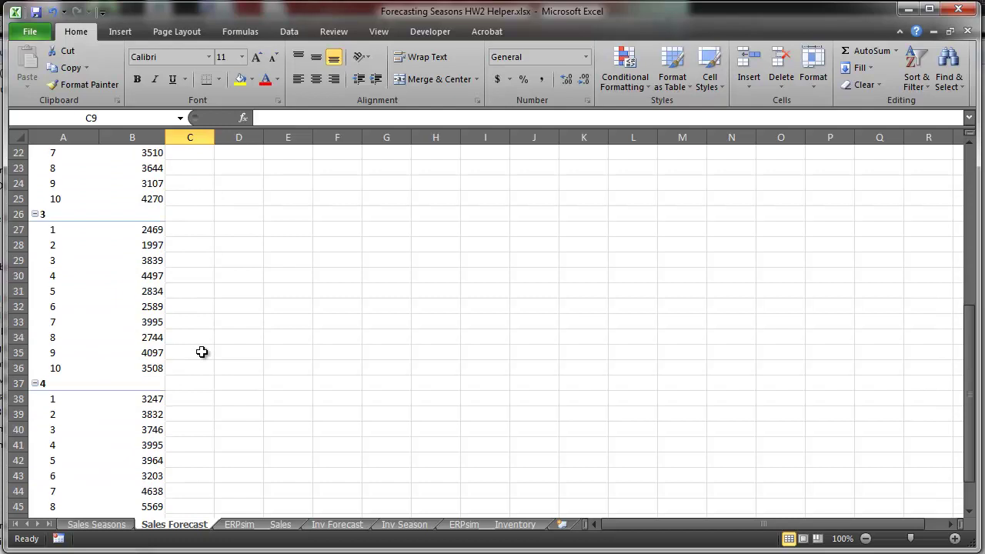
scroll(202, 352, down, 2)
scroll(201, 352, up, 4)
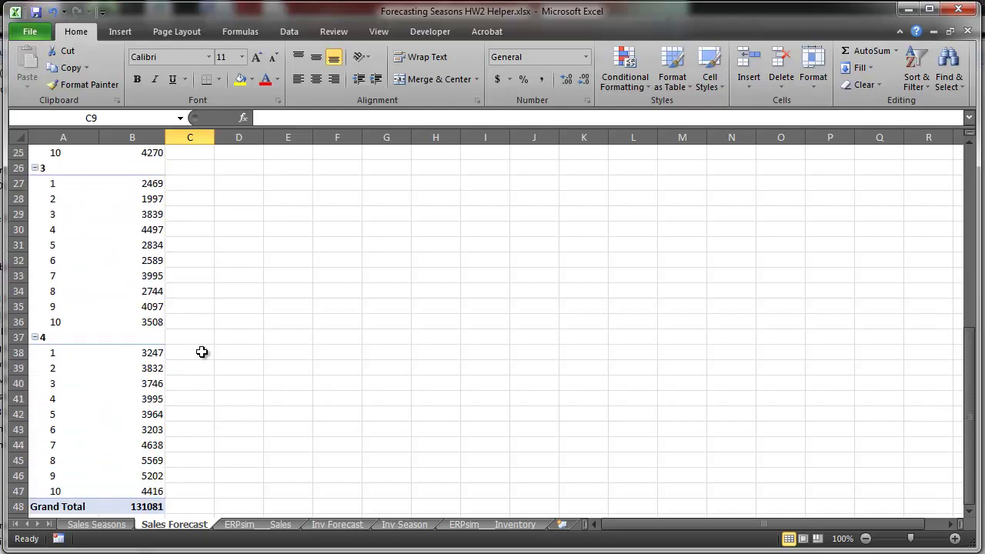
scroll(202, 352, up, 8)
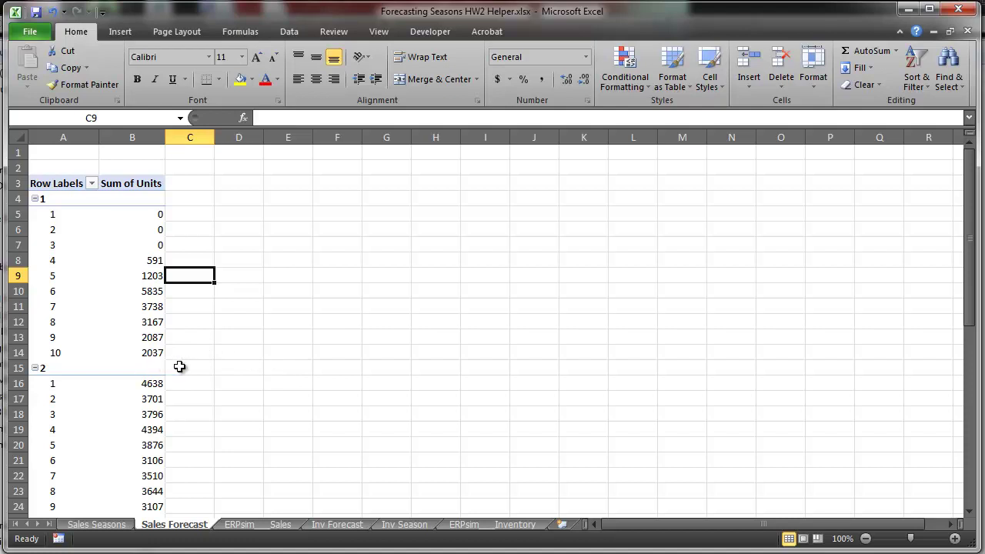
Step: Copy the day numbers 11 to 60 in C5:C58 of the Inv Forecast sheet to the Sales Forecast sheet, starting at C5
click(334, 528)
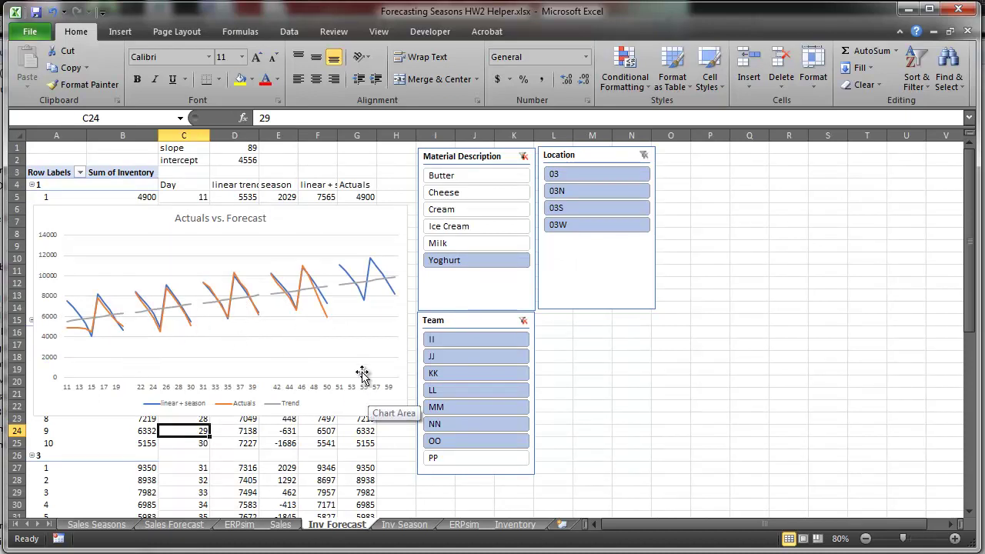
drag(186, 197, 192, 495)
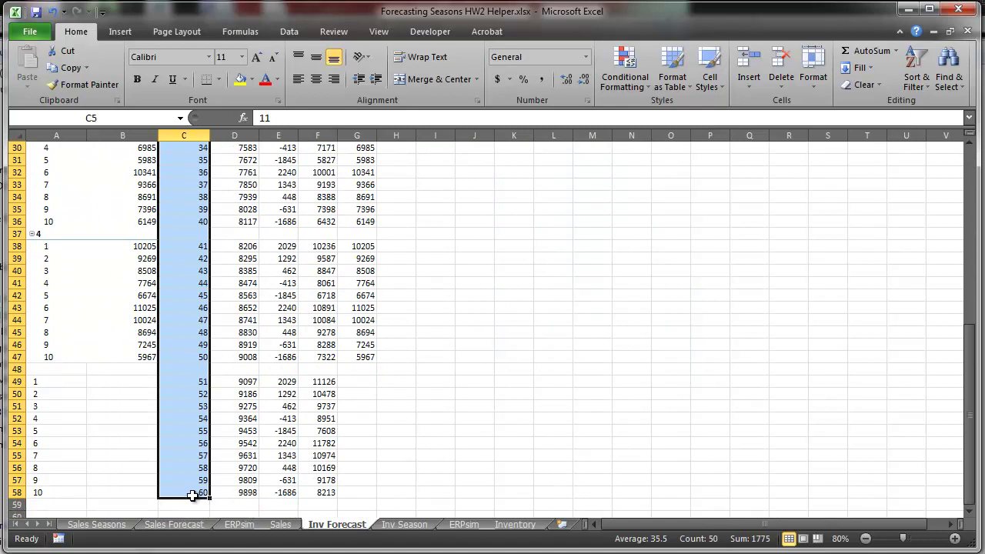
key(ctrl+c)
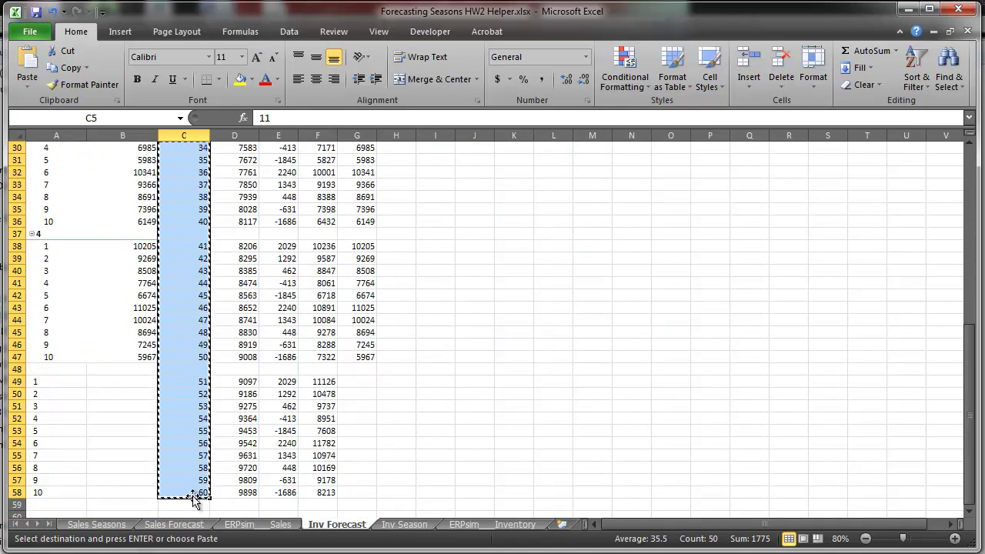
click(115, 526)
click(160, 526)
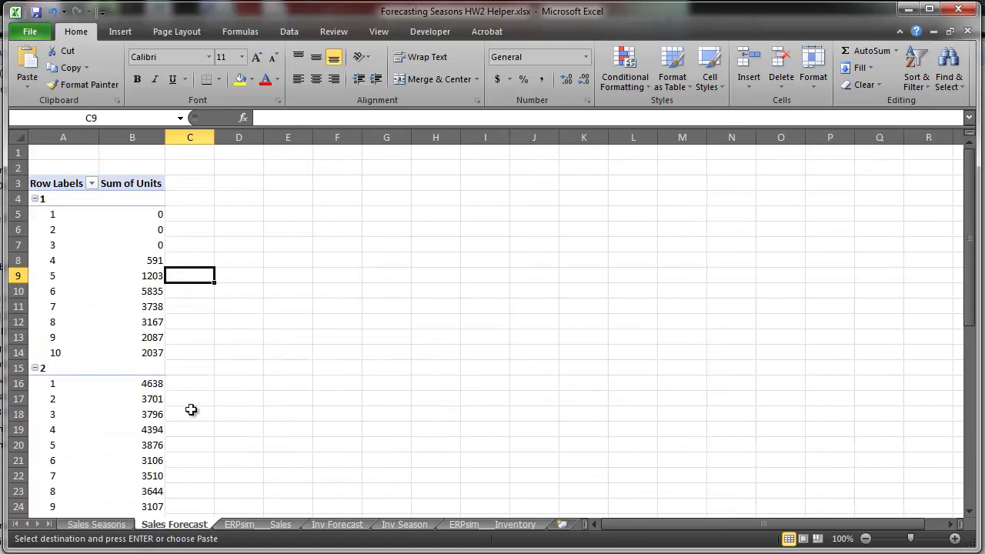
click(188, 216)
key(ctrl+v)
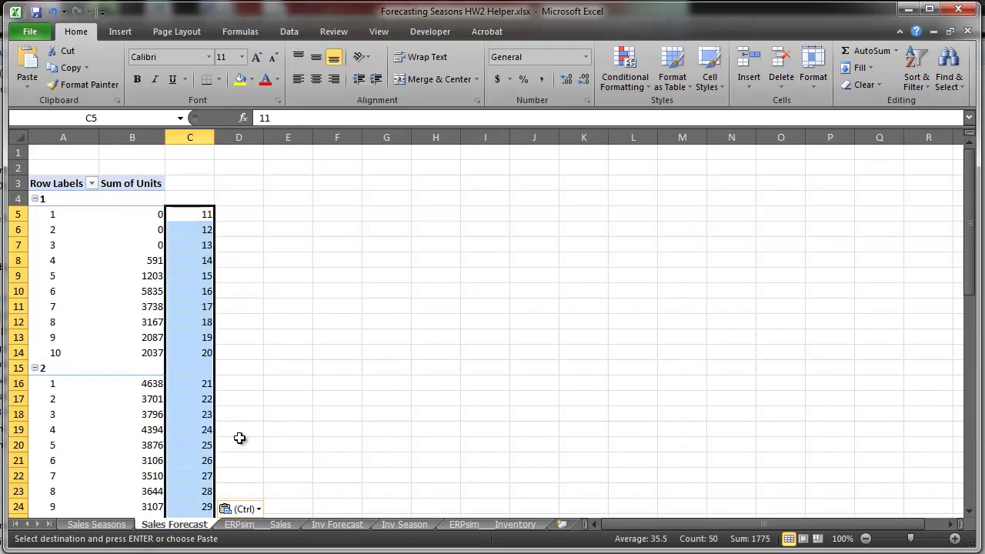
Step: Add the column headings Days in C4 and linear in D4
click(193, 193)
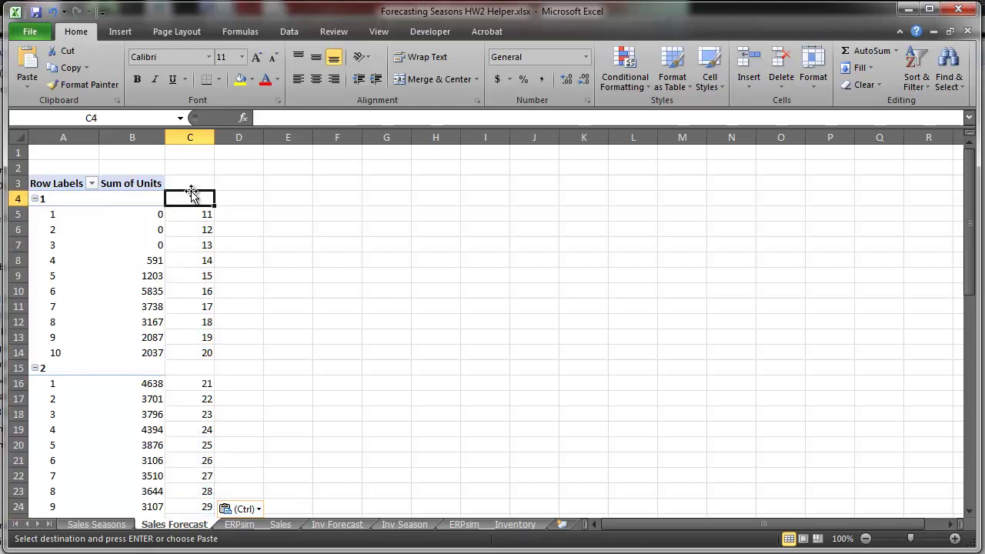
text(Days)
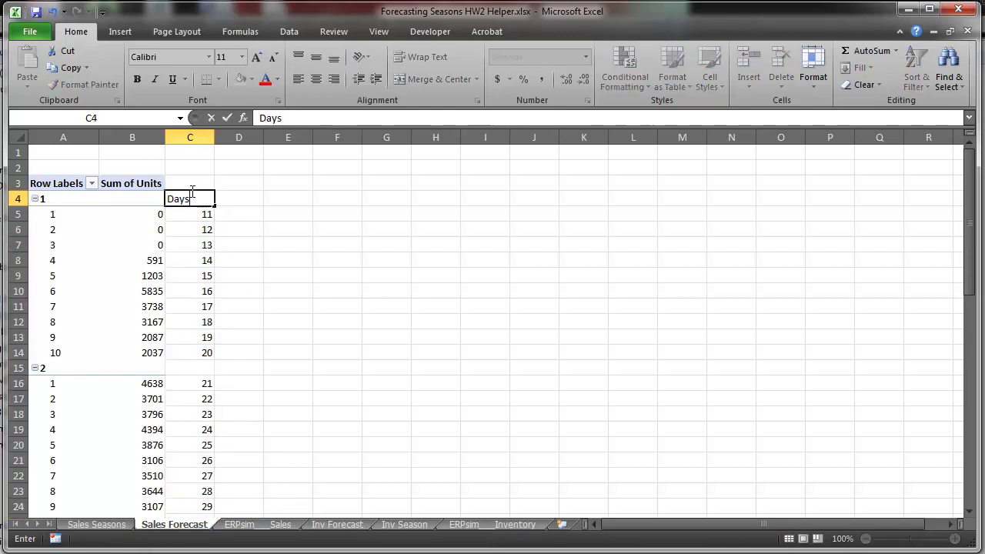
click(243, 199)
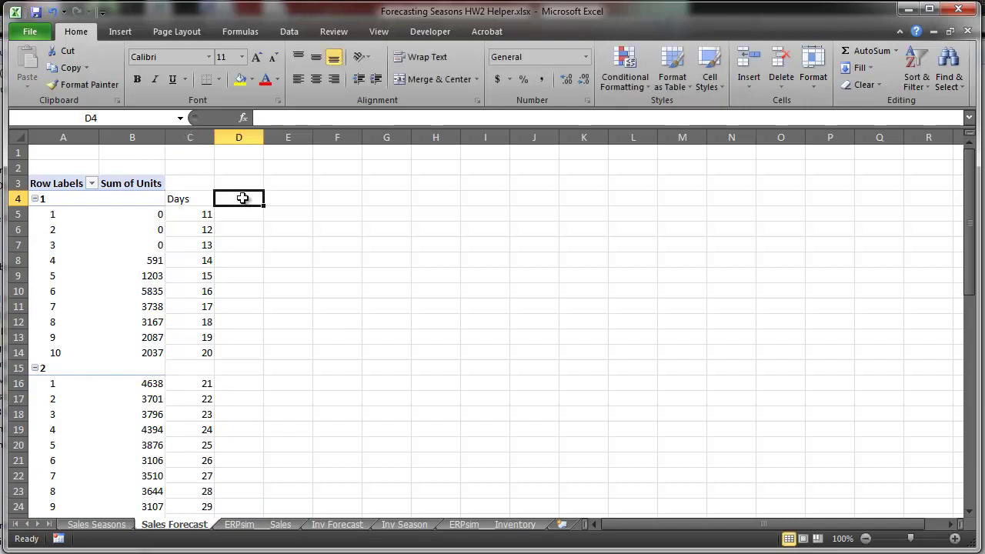
text(linear)
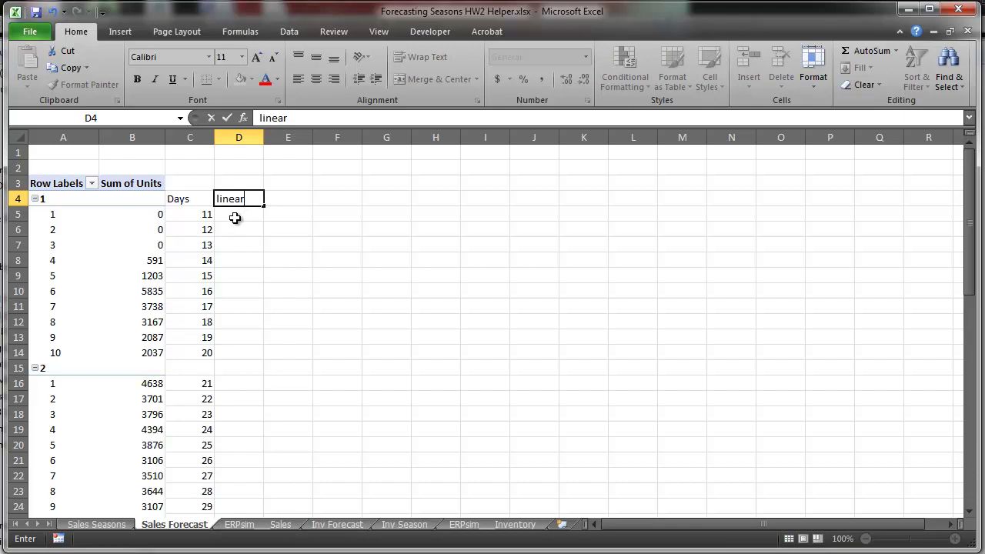
click(234, 218)
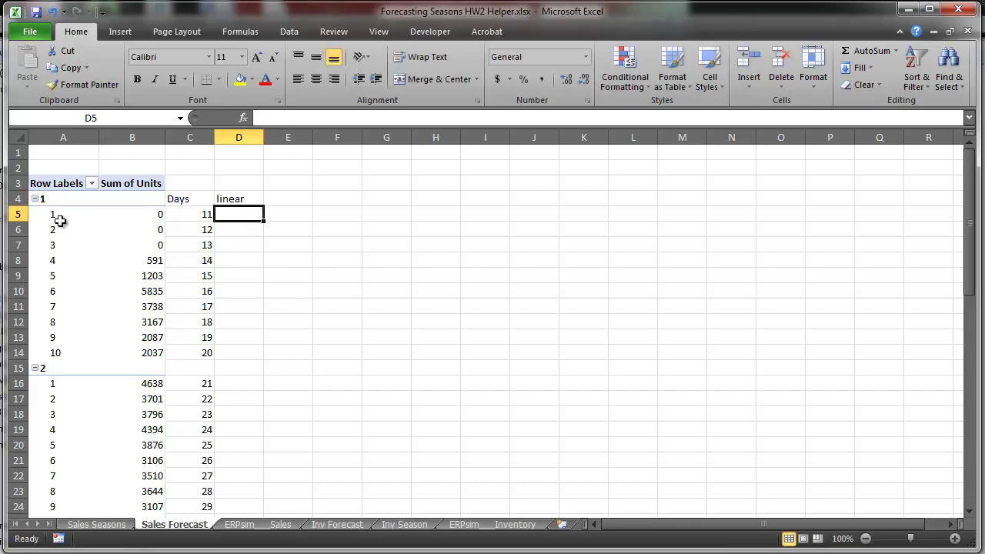
Step: Enter the label slope in cell E1 above the forecast columns
click(194, 215)
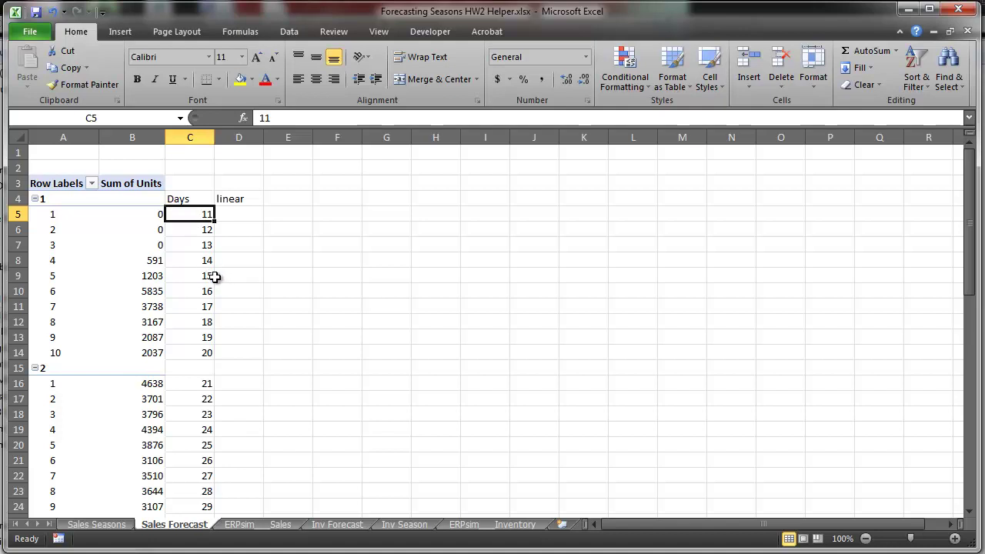
click(143, 215)
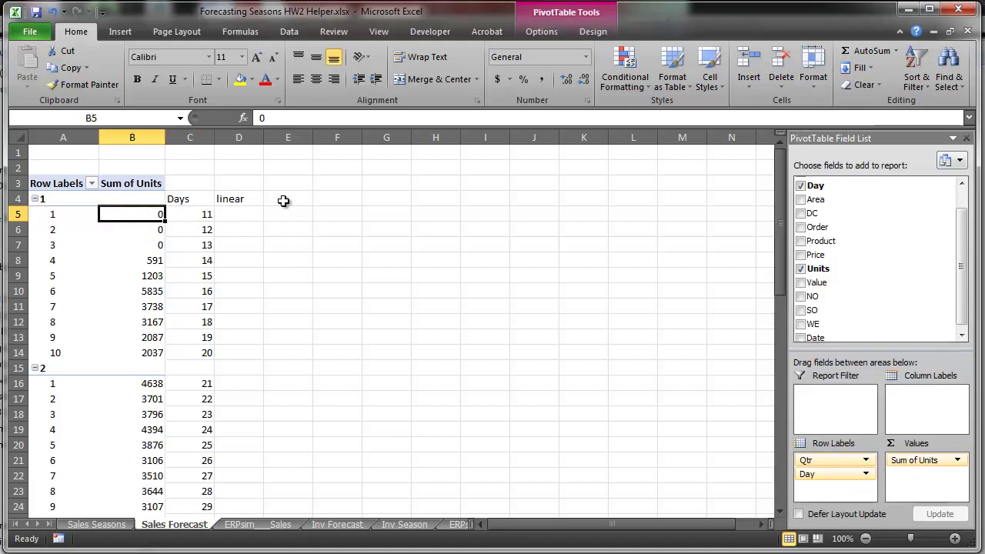
click(278, 151)
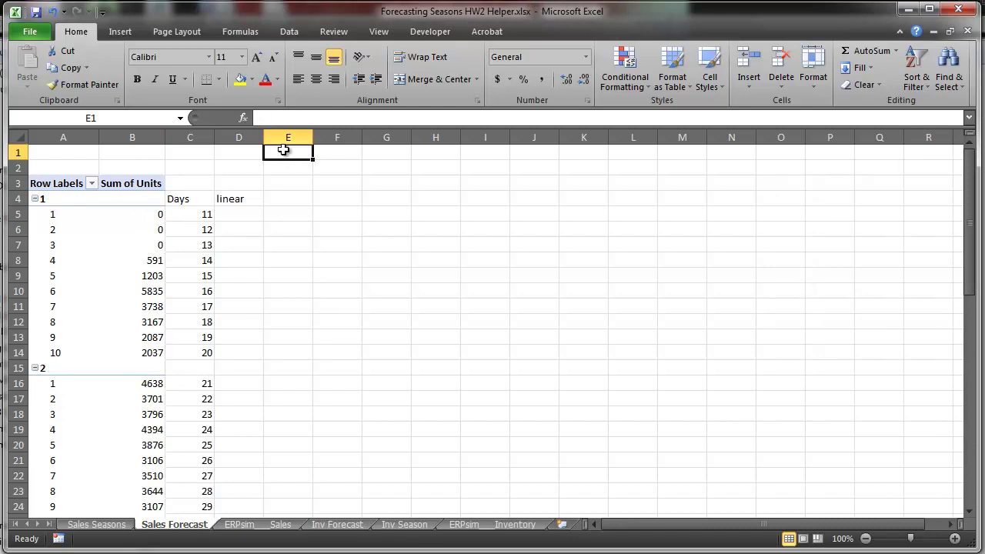
text(slope)
key(Tab)
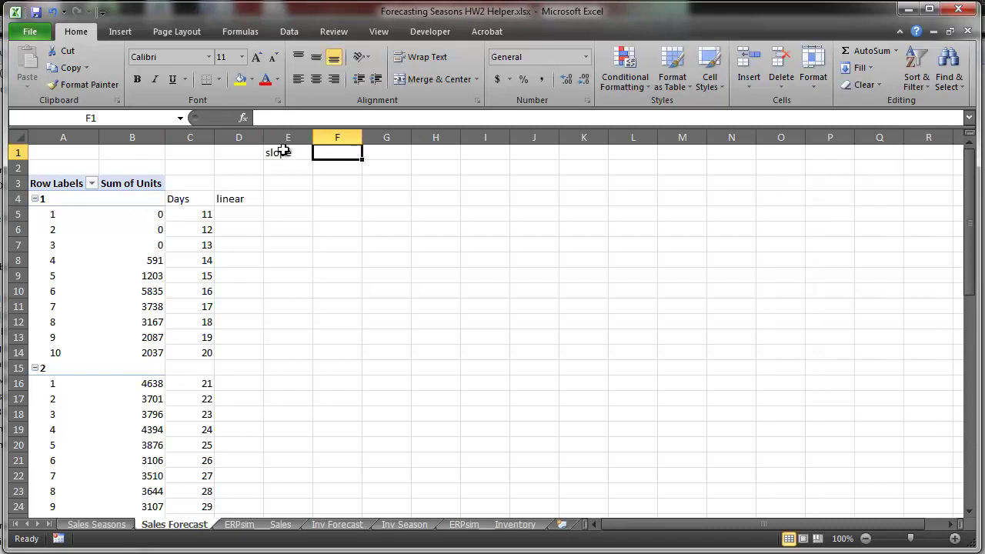
Step: Calculate the sales trend slope in F1 with =SLOPE(B8:B47,C8:C47), copying the formula's two range arguments before confirming it
text(=slo)
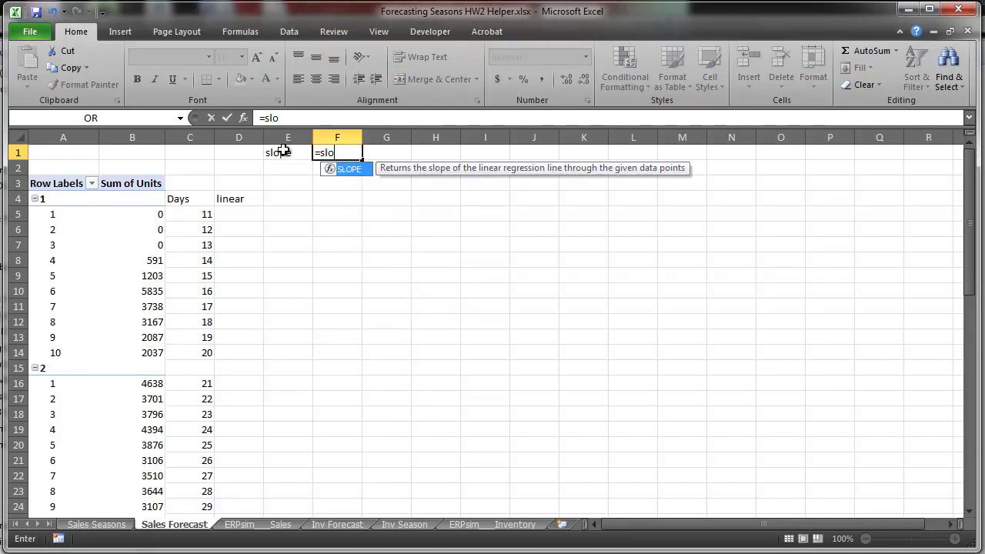
text(pe)
key(Tab)
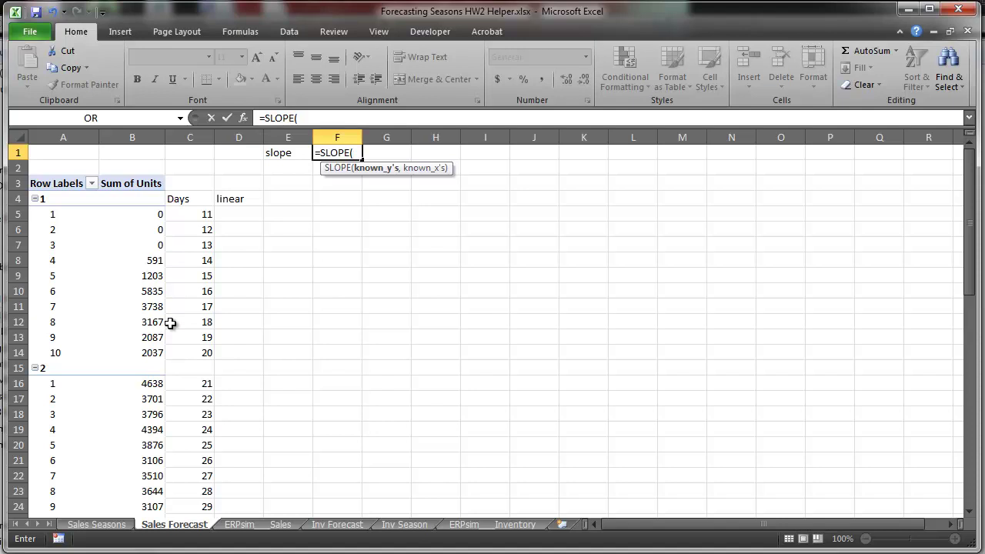
drag(147, 261, 150, 483)
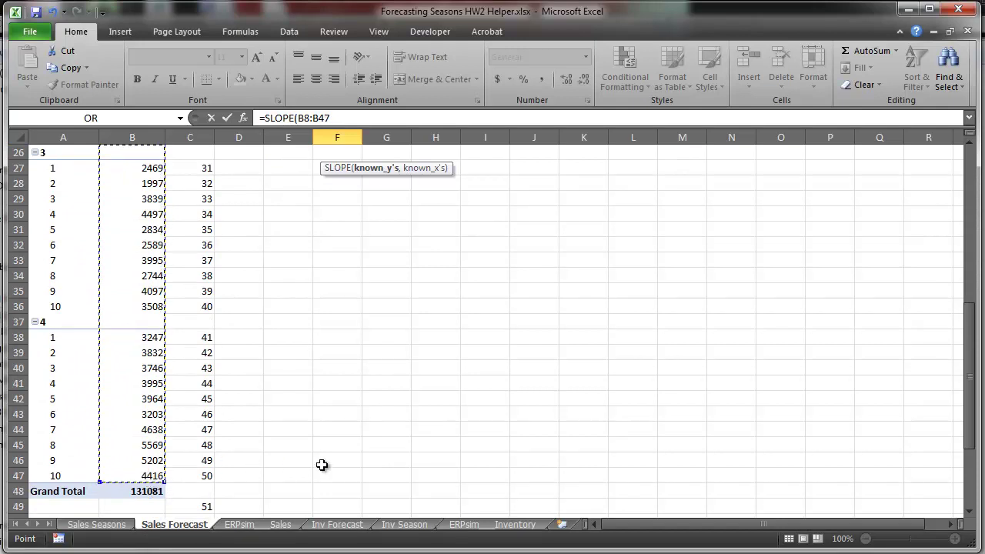
text(,)
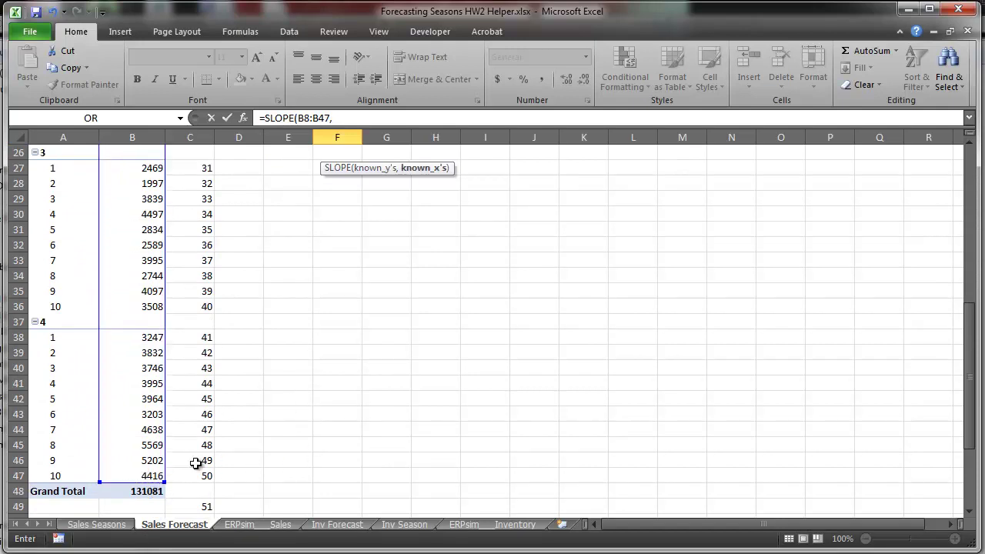
drag(194, 471, 178, 231)
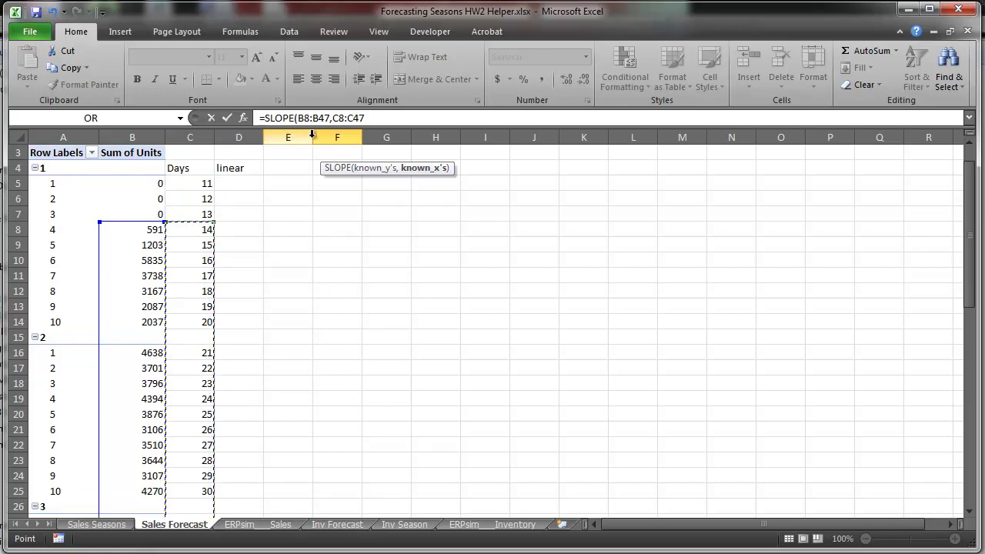
drag(297, 118, 372, 119)
key(ctrl+c)
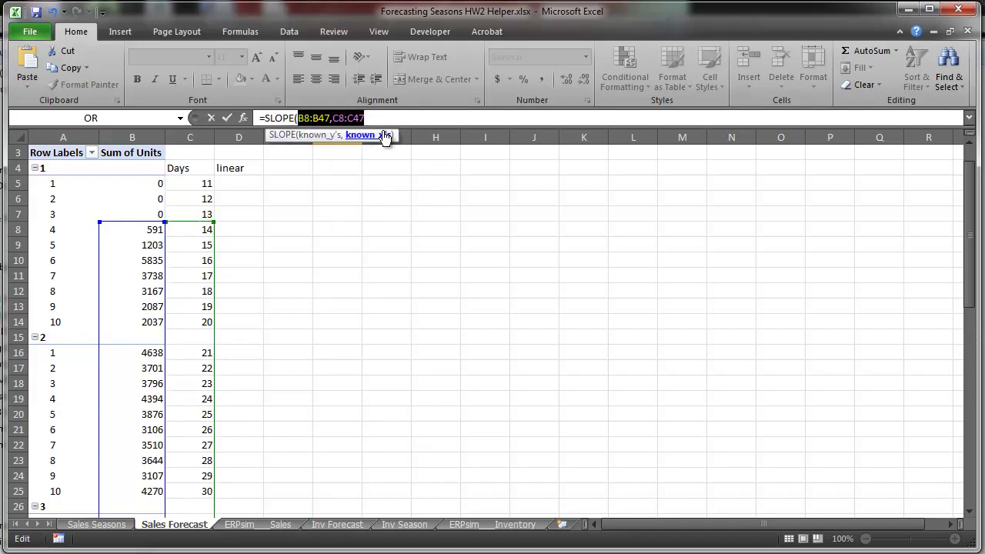
click(376, 117)
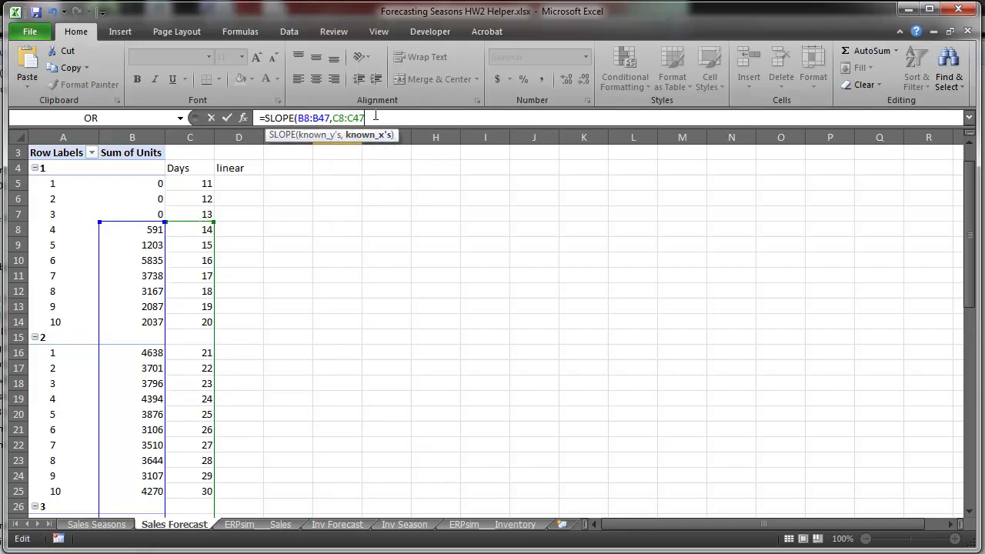
key(Return)
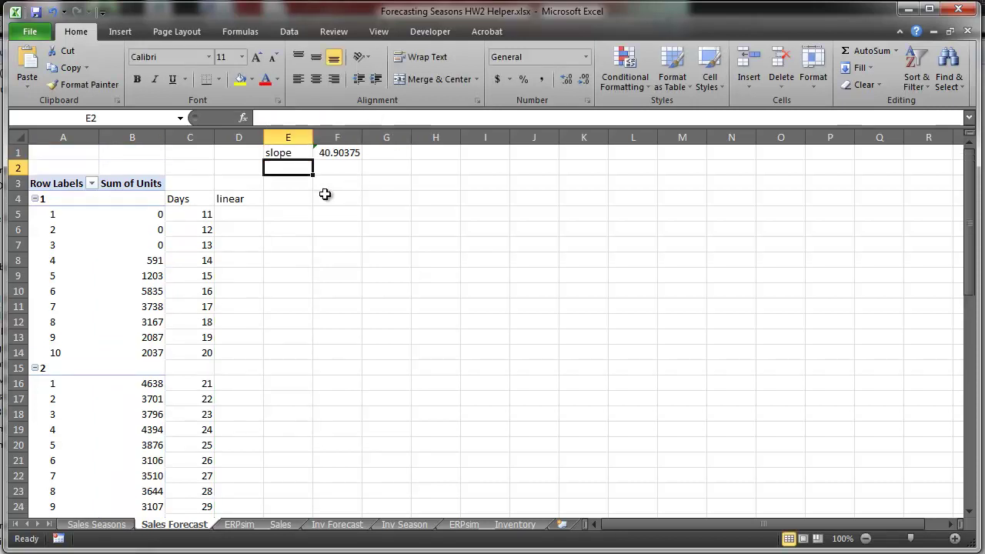
Step: Reduce the slope value in F1 to one decimal place
click(337, 160)
click(585, 81)
click(585, 81)
click(585, 81)
click(585, 81)
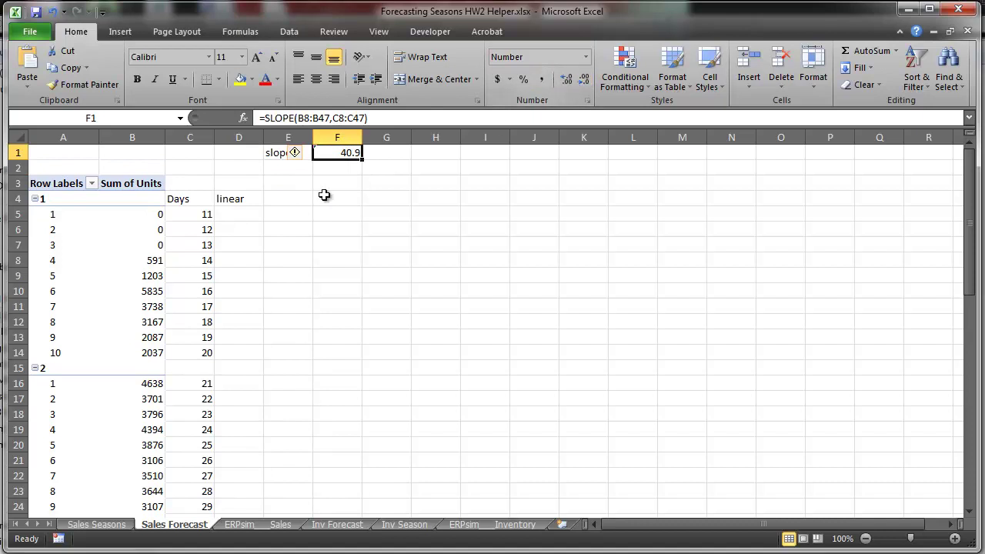
Step: Enter the label intercept in cell E2 below the slope label
click(300, 168)
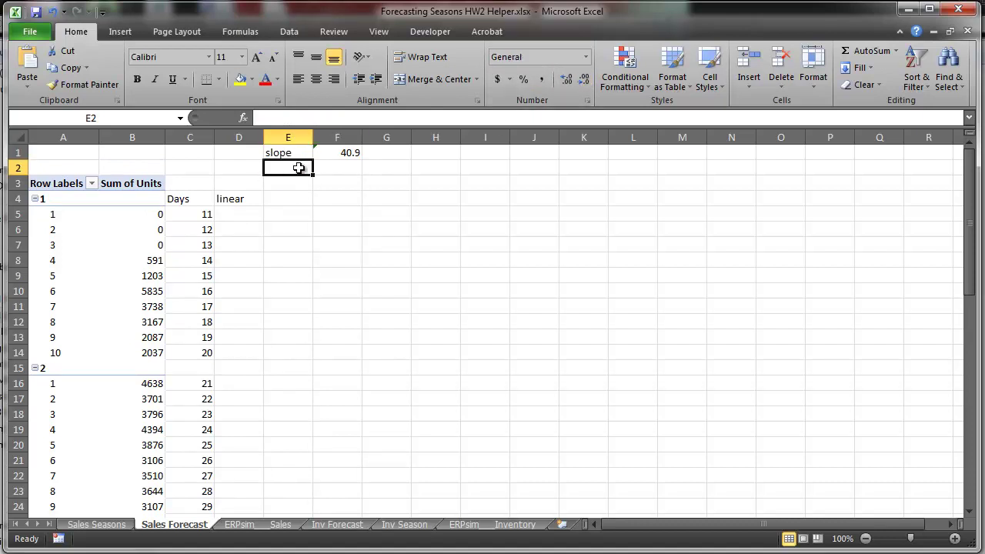
text(interc)
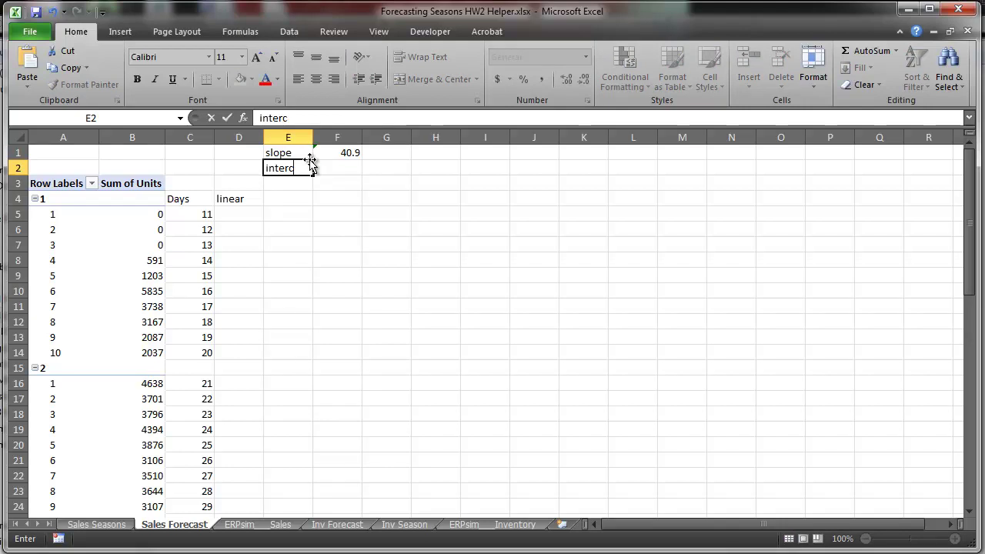
text(ept)
key(Tab)
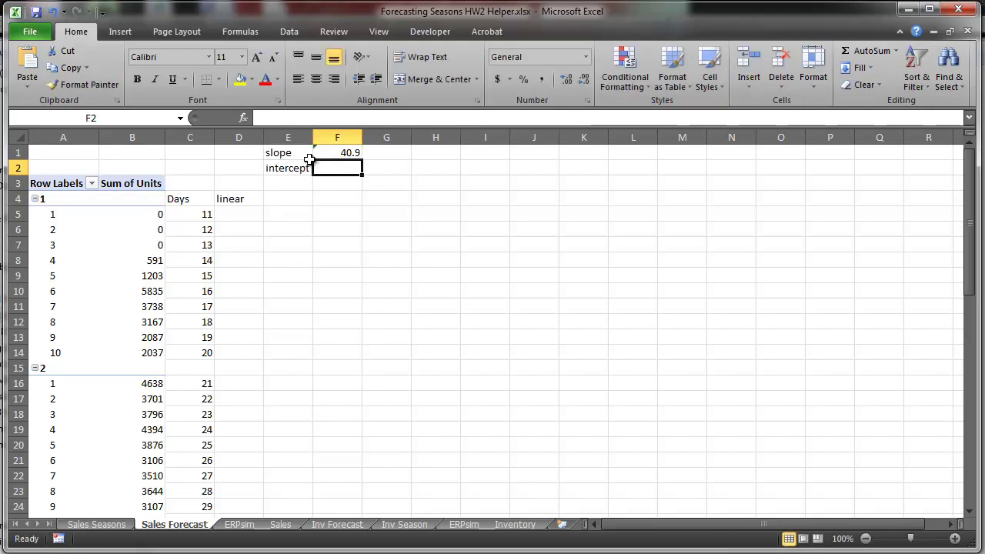
Step: Calculate the trend intercept in F2 with =INTERCEPT(B8:B47,C8:C47), reusing the copied ranges, and reduce it to one decimal place
text(=interc)
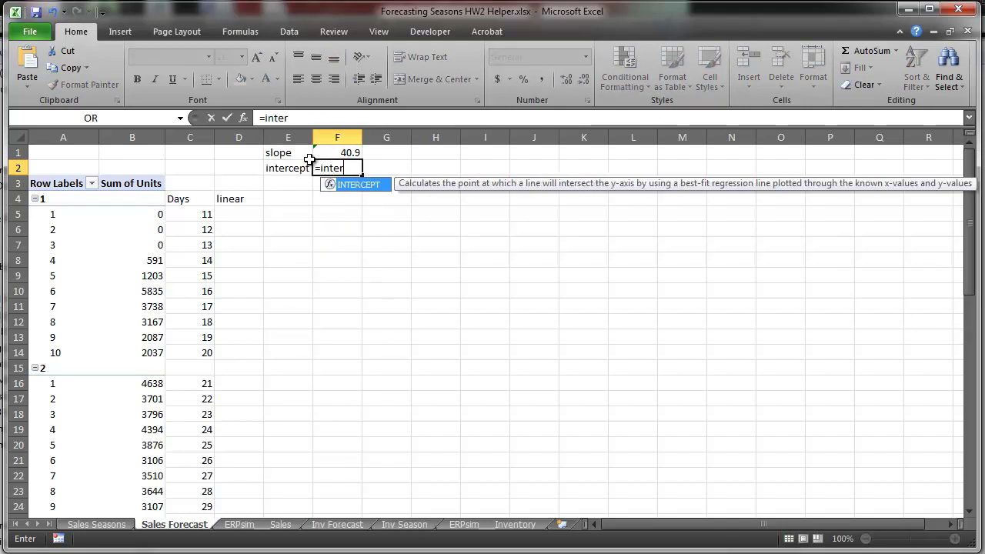
key(Tab)
key(ctrl+v)
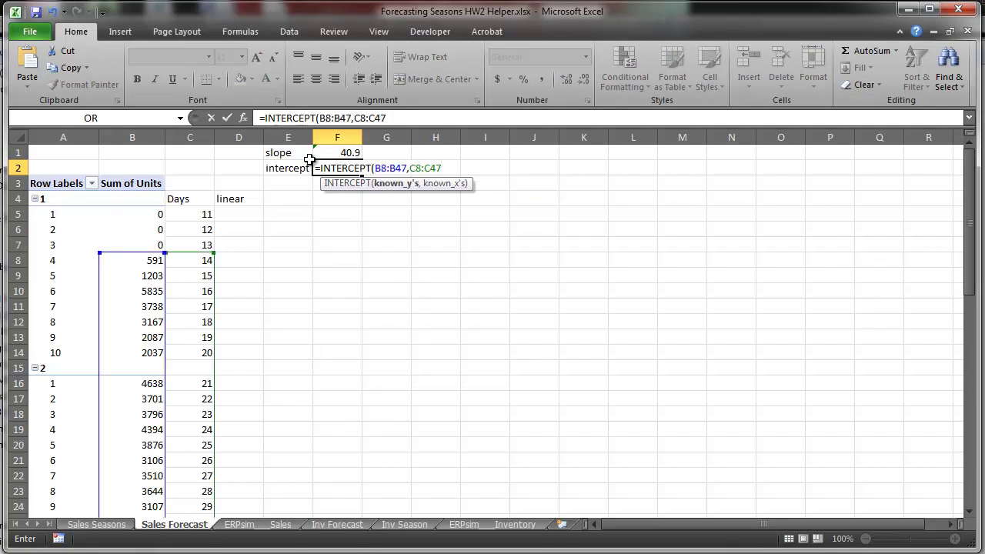
key(Return)
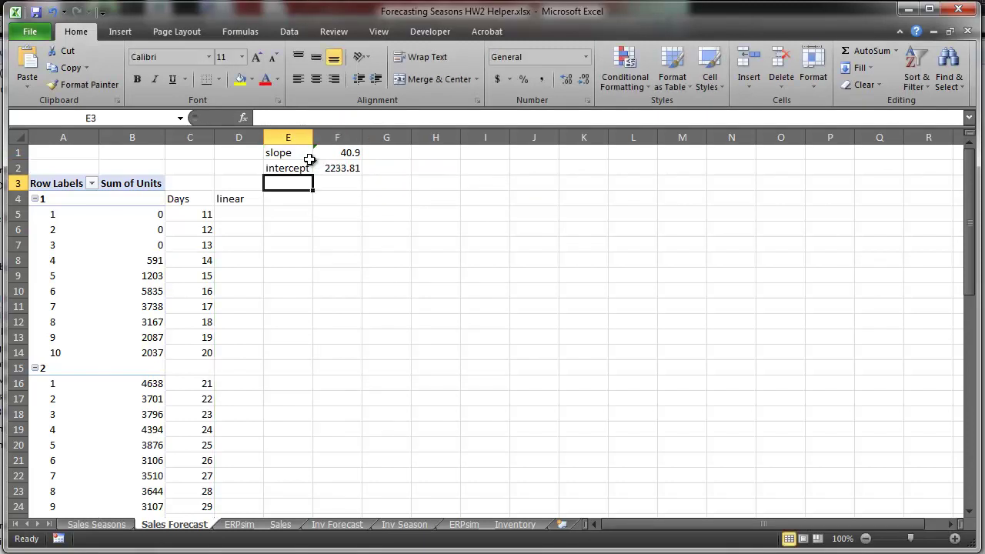
click(337, 167)
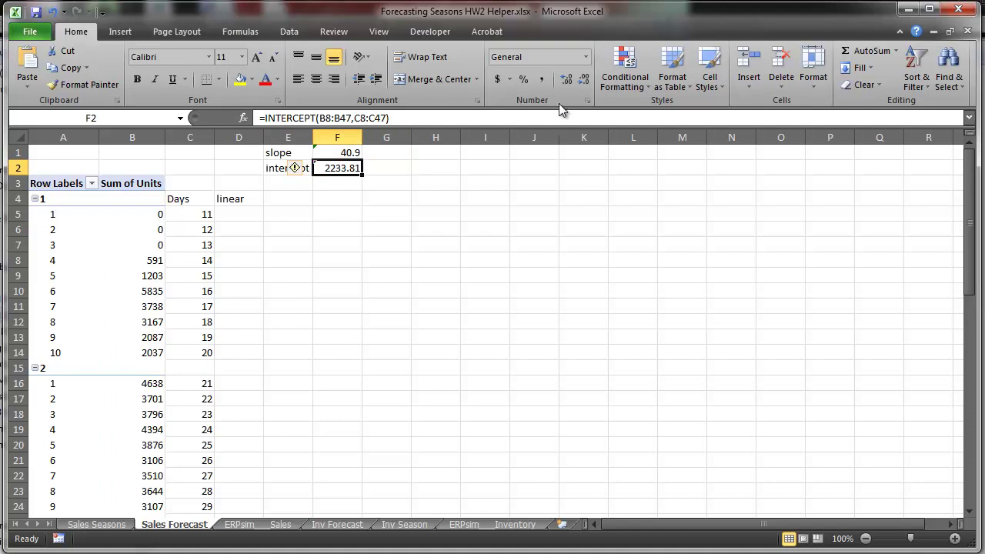
click(583, 80)
Step: Calculate the first linear forecast value in D5 with =C5*$F$1+$F$2, keeping the slope and intercept references absolute
click(238, 216)
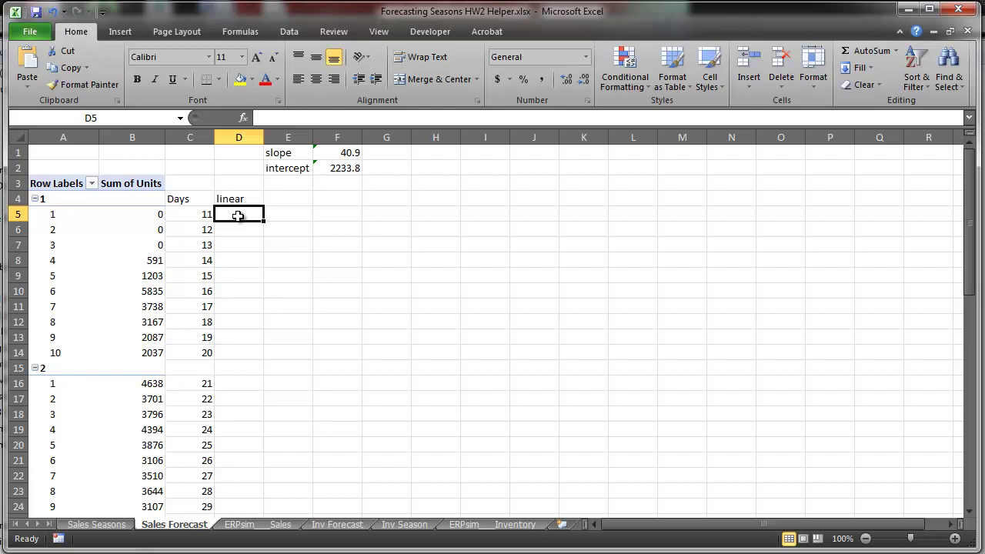
click(223, 260)
click(233, 214)
text(=)
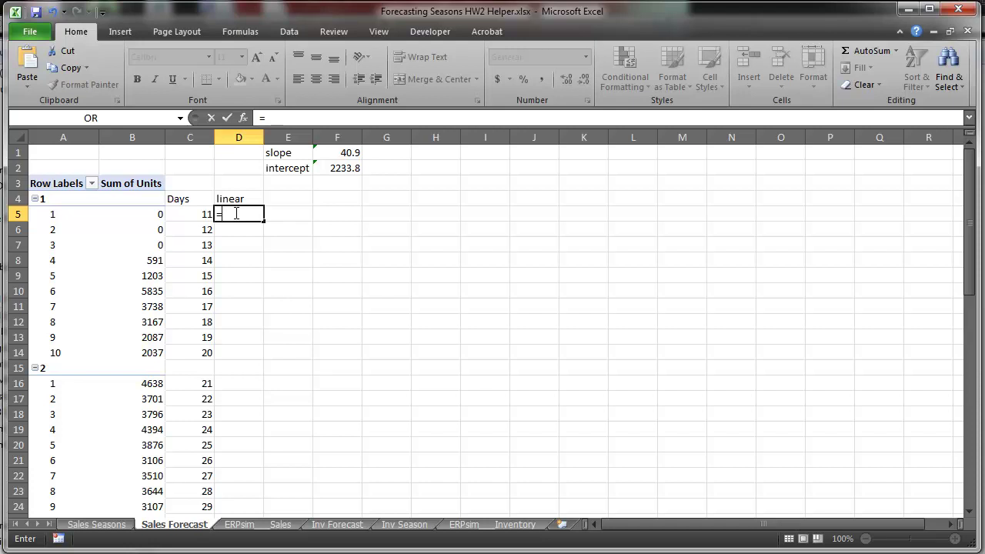
click(196, 211)
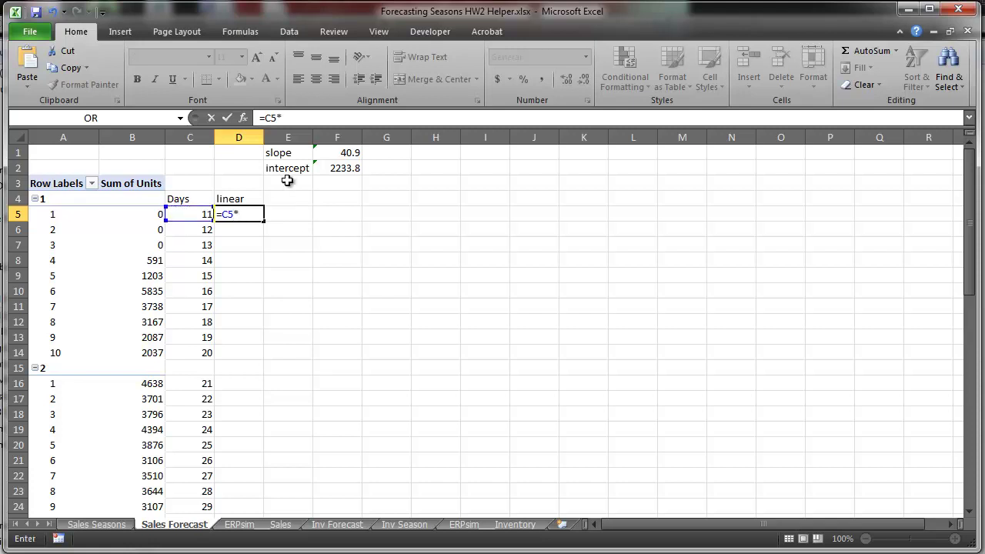
click(331, 153)
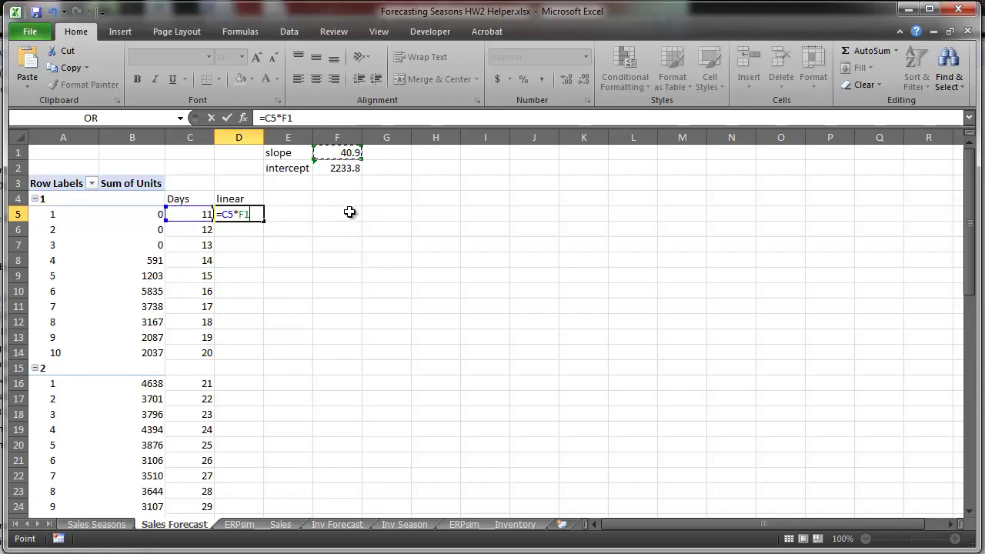
key(F4)
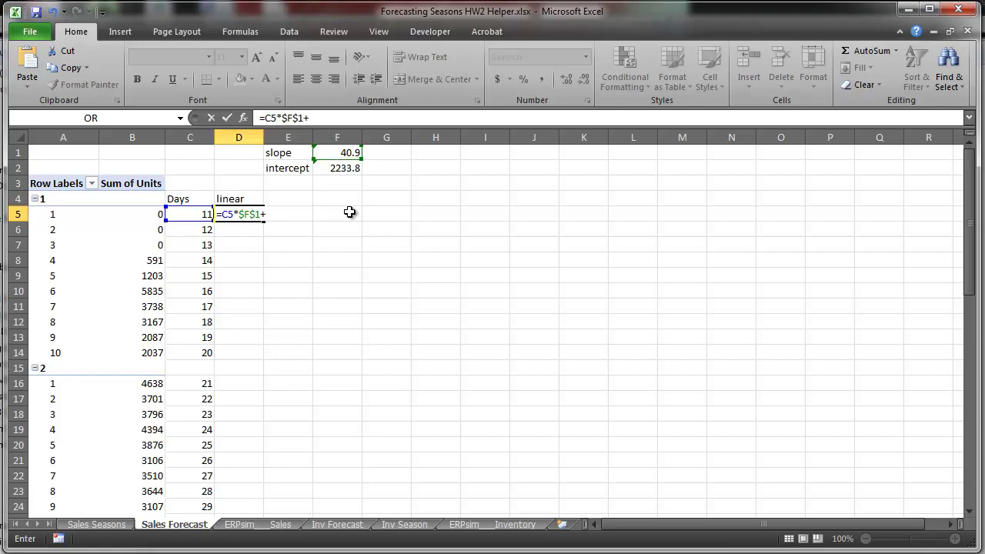
click(351, 166)
key(F4)
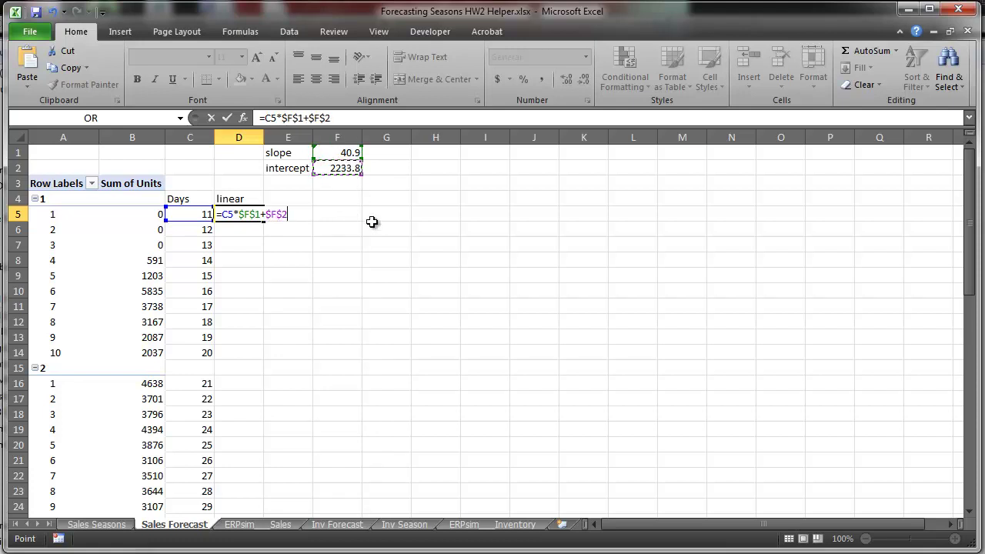
key(Return)
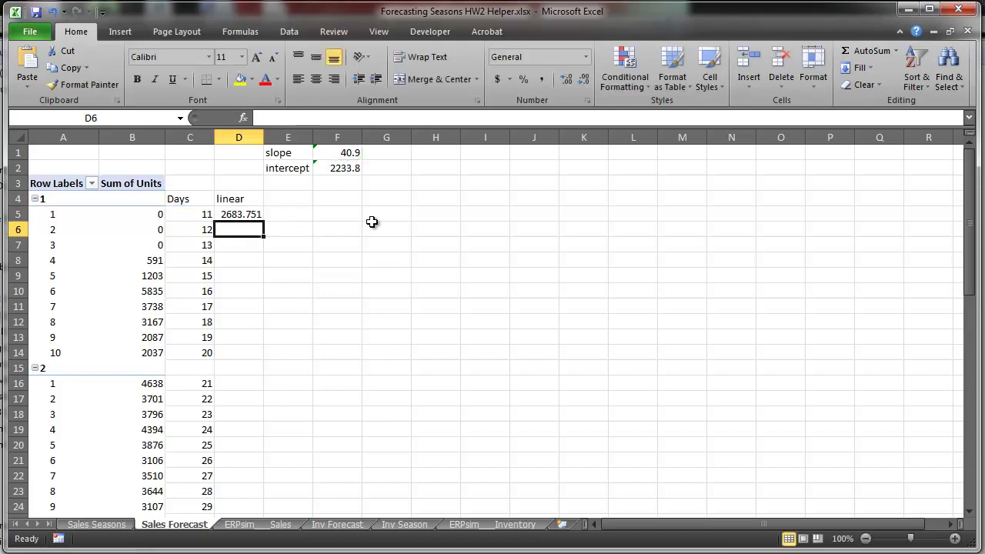
Step: Format the linear forecast in D5 without decimals and fill its formula down to D58
click(247, 215)
click(585, 80)
click(585, 80)
click(585, 80)
drag(263, 222, 263, 499)
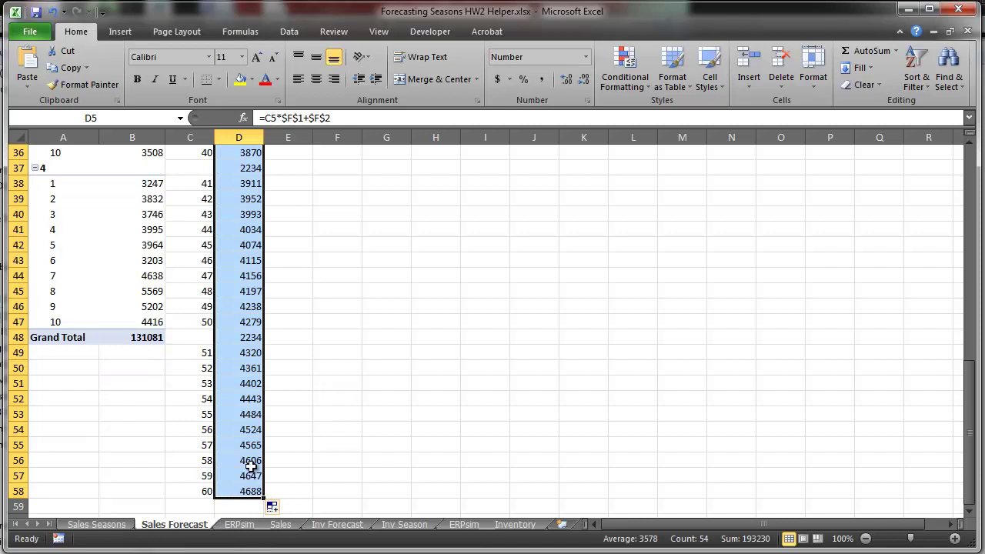
Step: Clear the linear formulas from D48, D37, D26 and D15, the Grand Total and group heading rows without day numbers
click(252, 339)
key(Delete)
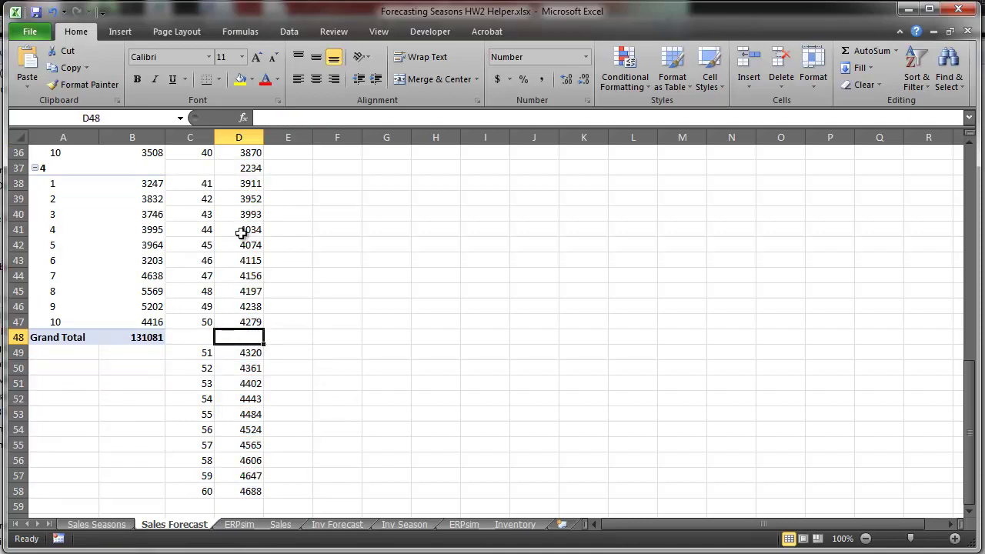
click(249, 168)
key(Delete)
scroll(309, 329, up, 5)
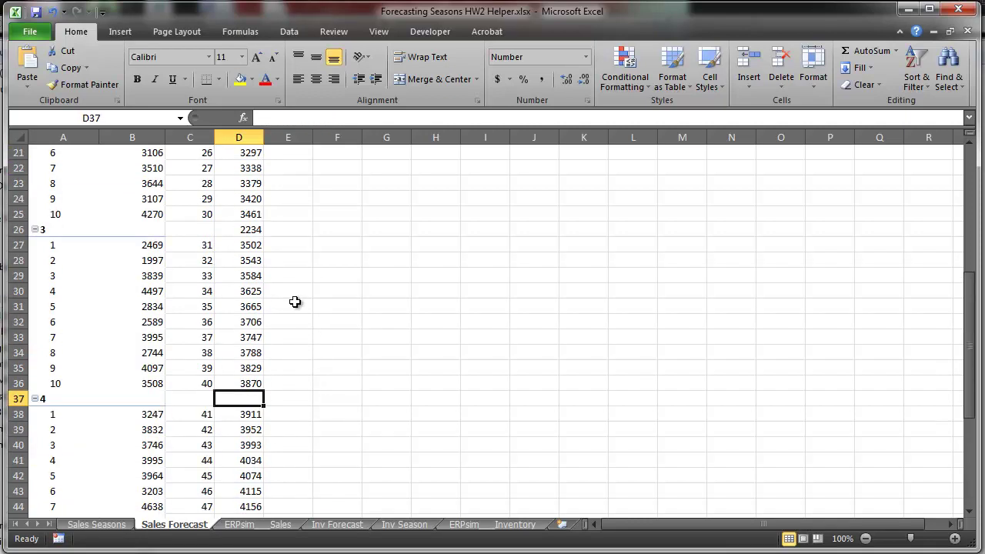
click(237, 229)
key(Delete)
scroll(258, 256, up, 4)
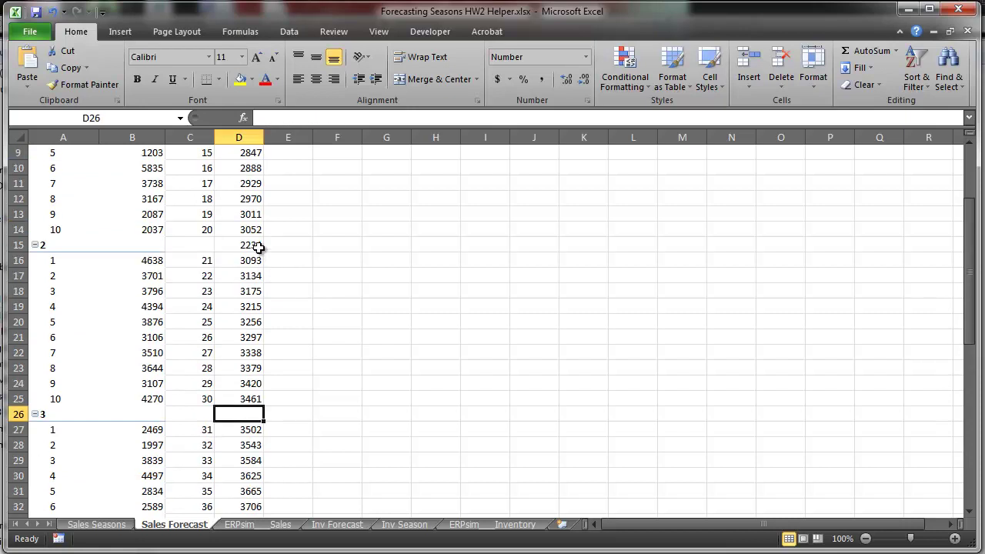
click(257, 250)
key(Delete)
scroll(282, 282, up, 3)
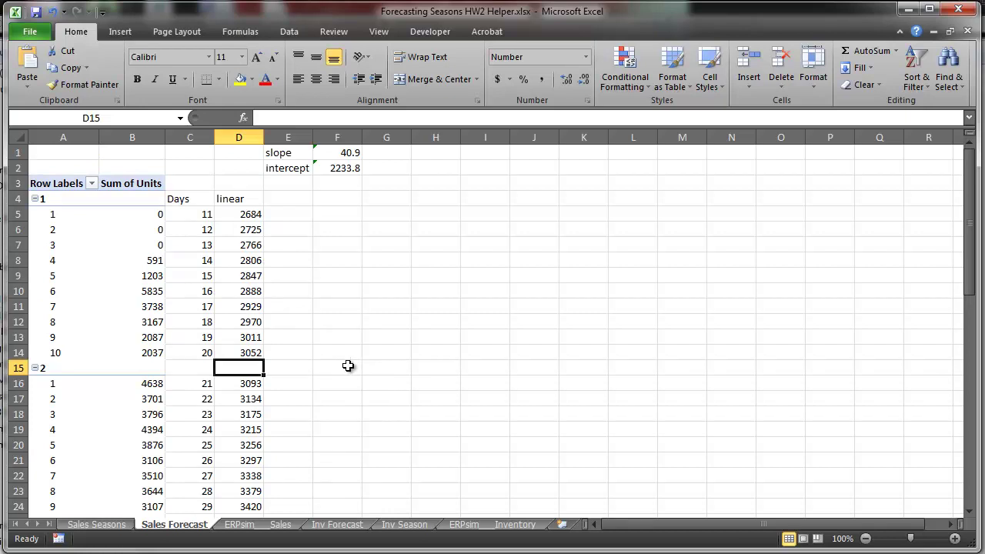
scroll(238, 396, down, 11)
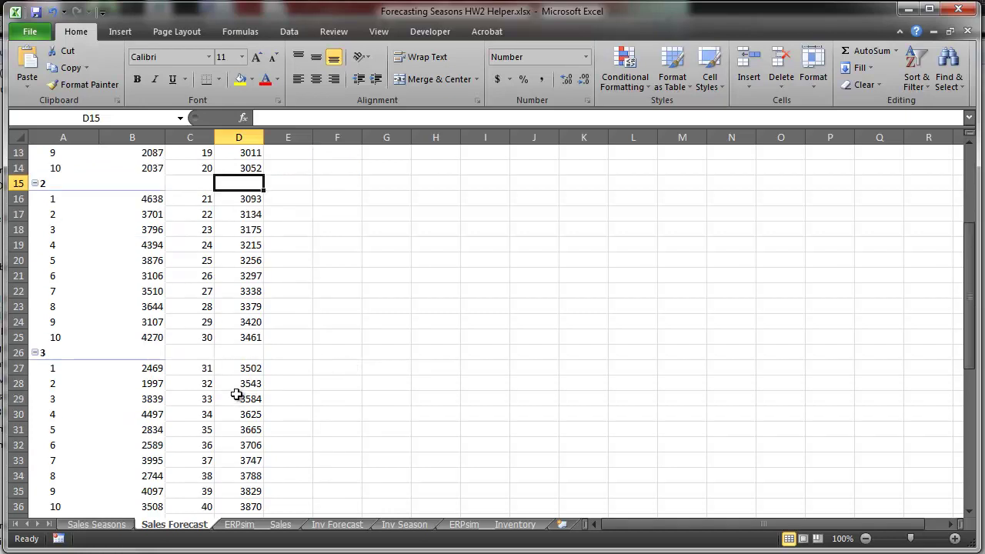
scroll(236, 393, down, 4)
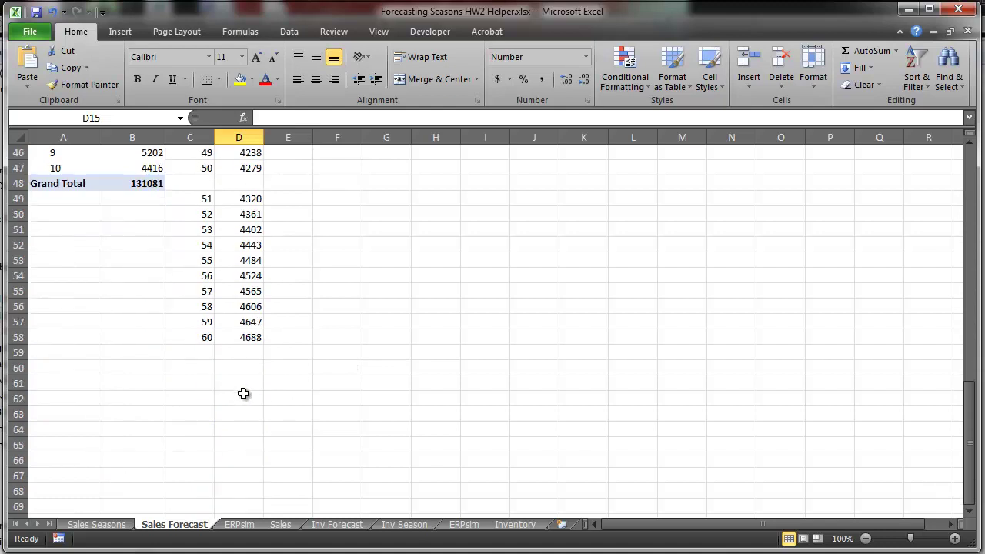
scroll(237, 392, up, 4)
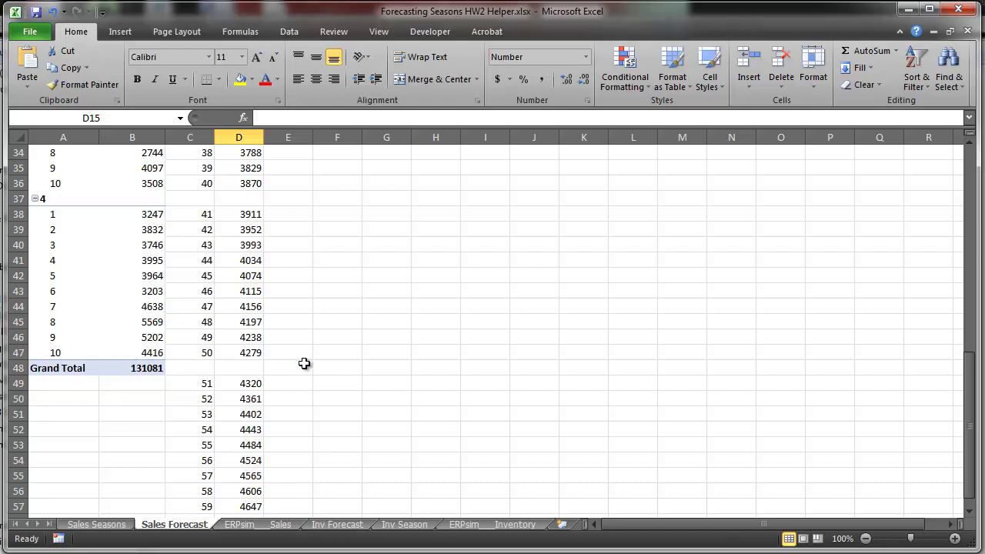
scroll(300, 364, up, 11)
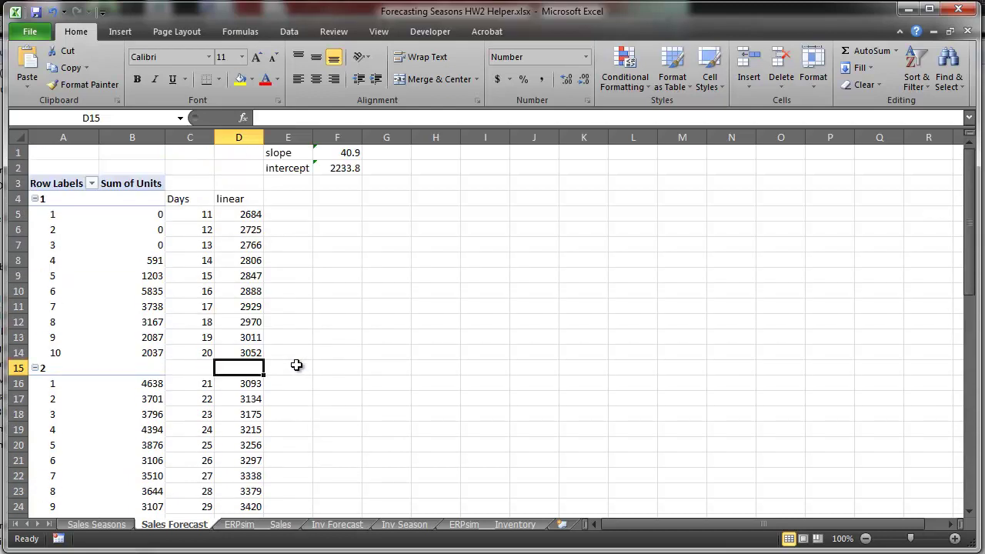
Step: Add the column heading season index in cell E4 beside the linear heading
click(298, 200)
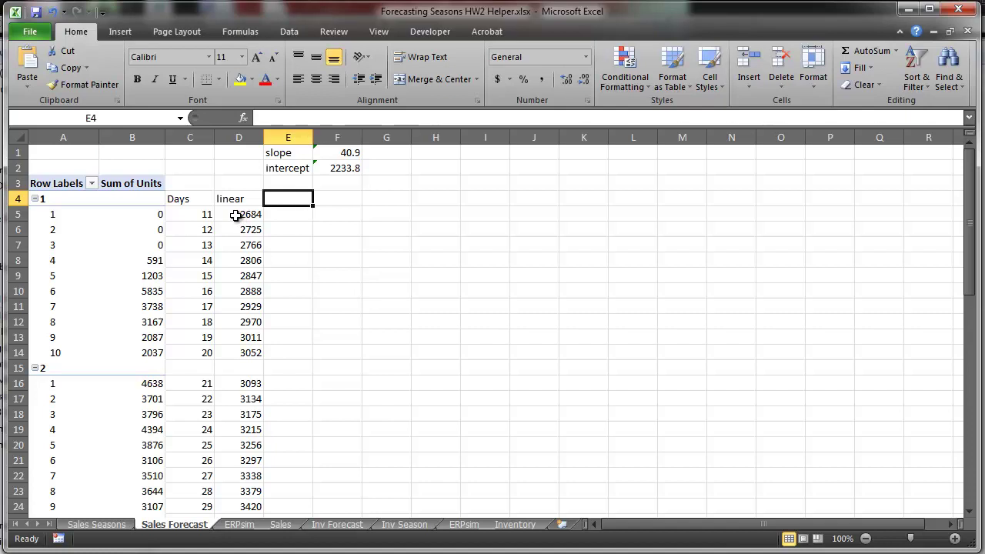
text(season)
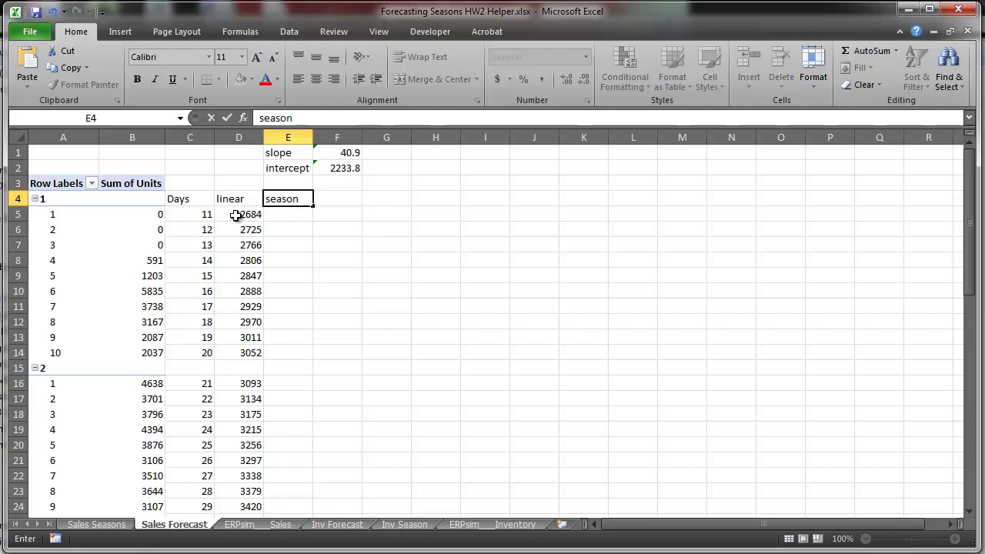
text( index)
key(Return)
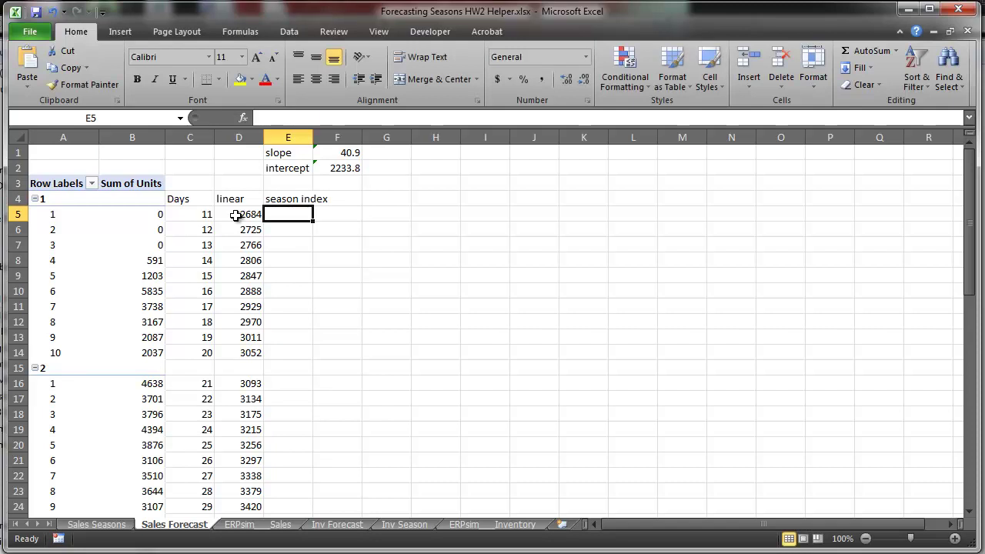
Step: Look up the season difference in E5 with =HLOOKUP(A5,Sales_seasons,3,FALSE), taking the table range B13:K15 from the Sales Seasons sheet
text(=hl)
key(Tab)
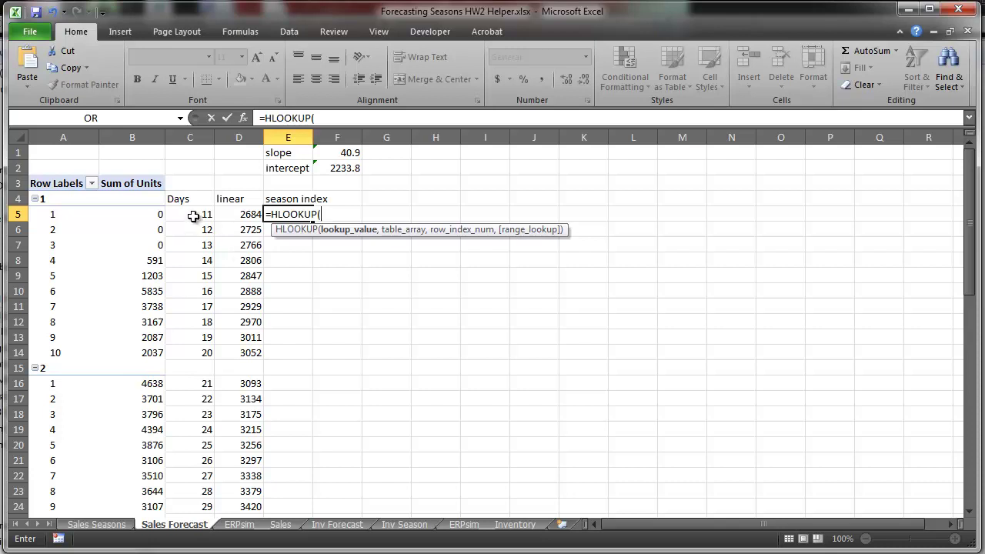
click(54, 214)
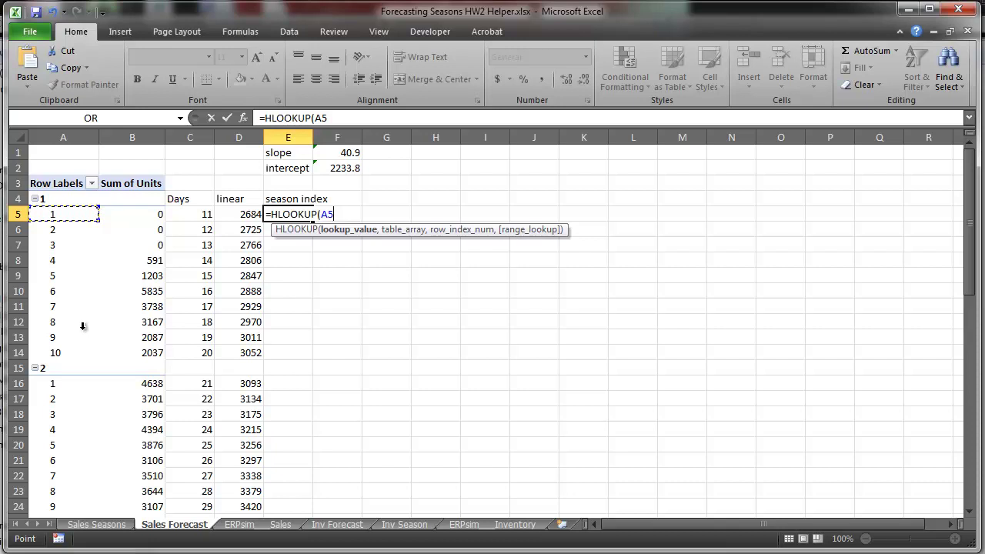
text(,)
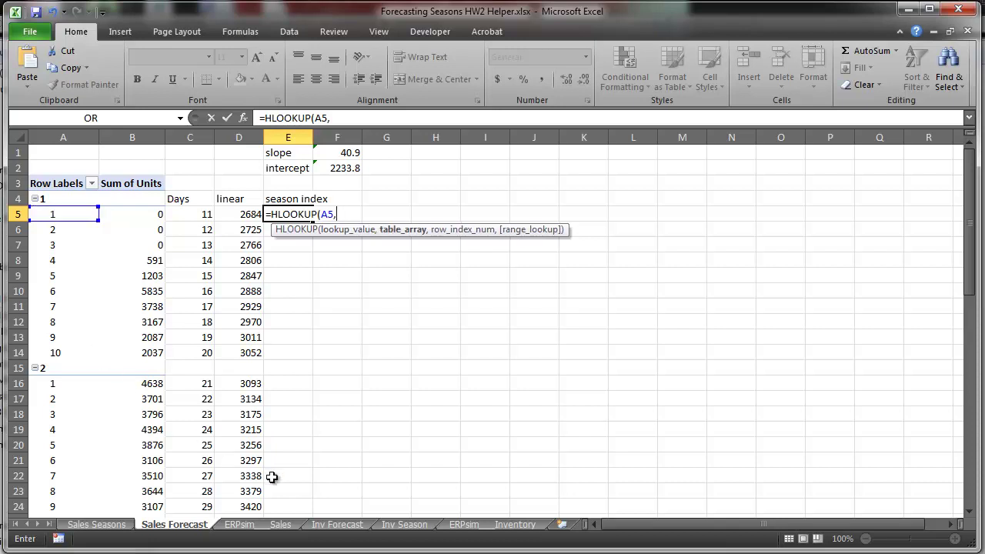
click(90, 528)
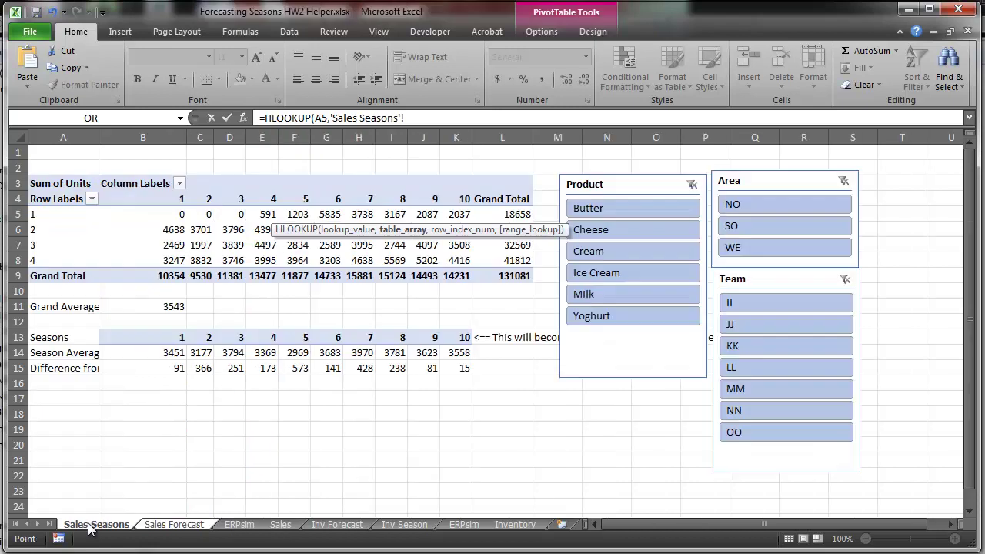
drag(162, 341, 442, 365)
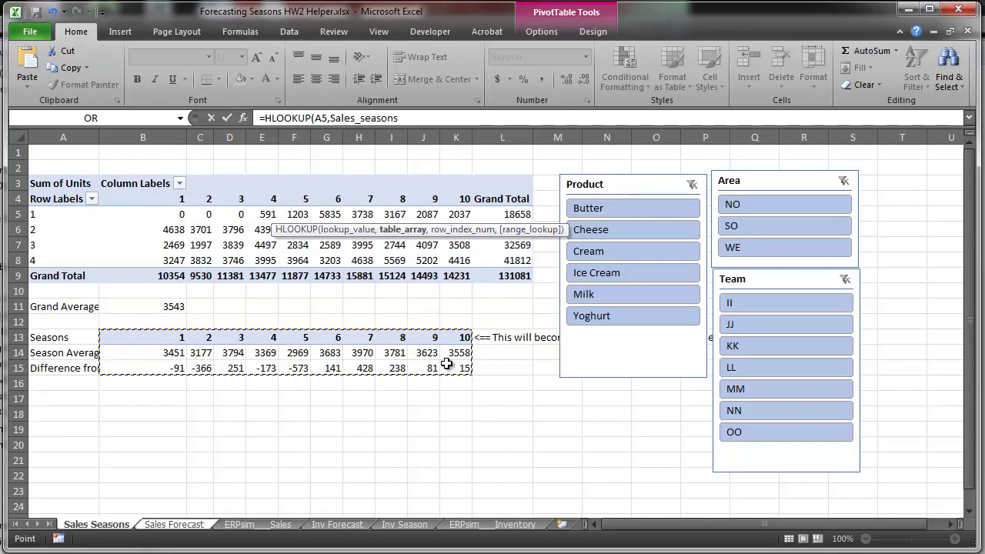
text(,3)
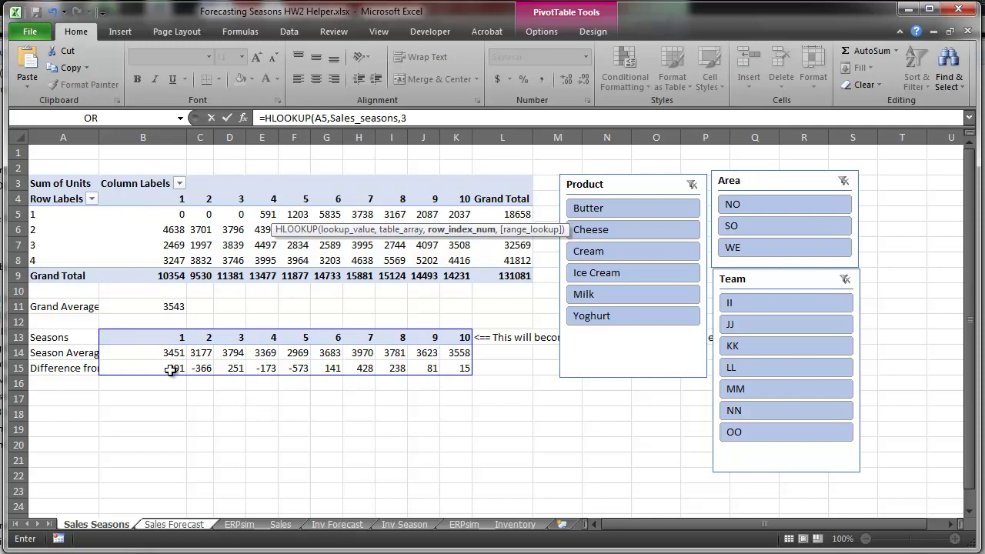
text(,)
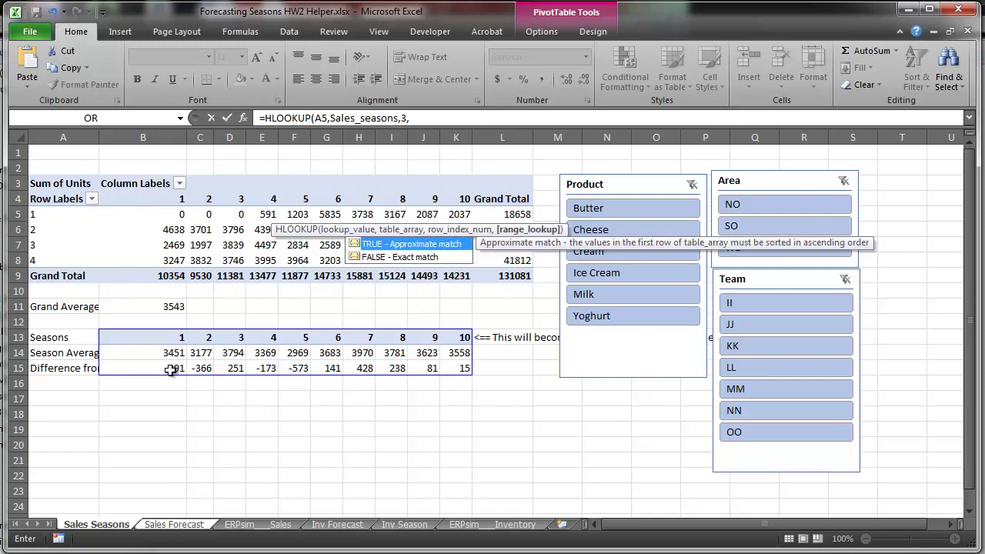
double_click(393, 260)
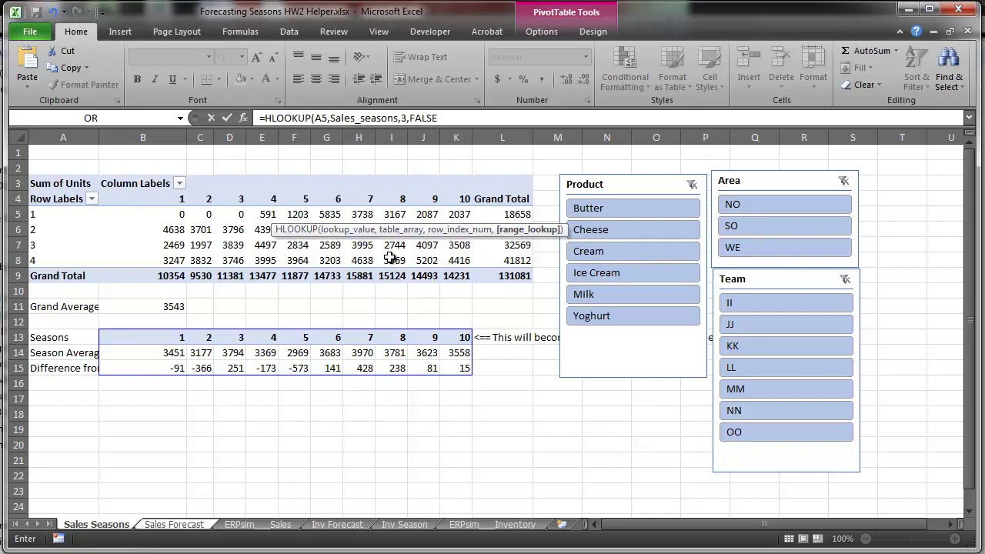
key(Return)
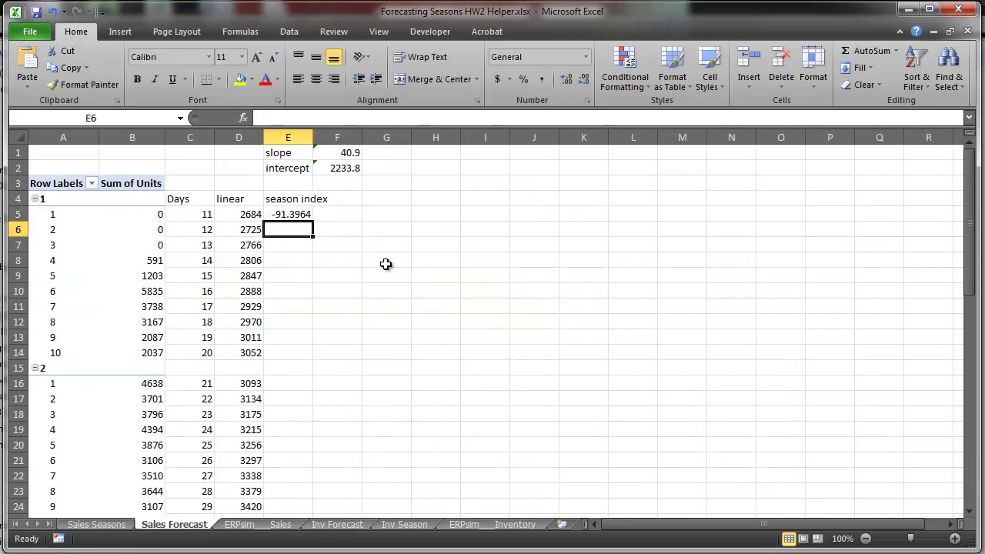
Step: Format the season index in E5 without decimals and fill its lookup formula down to E14
click(288, 214)
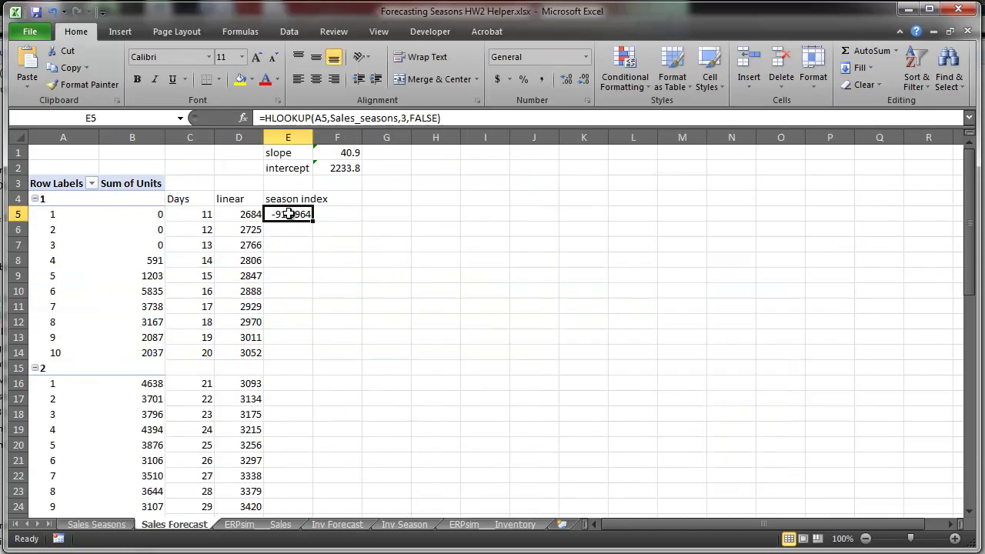
click(584, 80)
click(585, 80)
click(584, 80)
click(584, 80)
drag(313, 222, 300, 354)
double_click(300, 352)
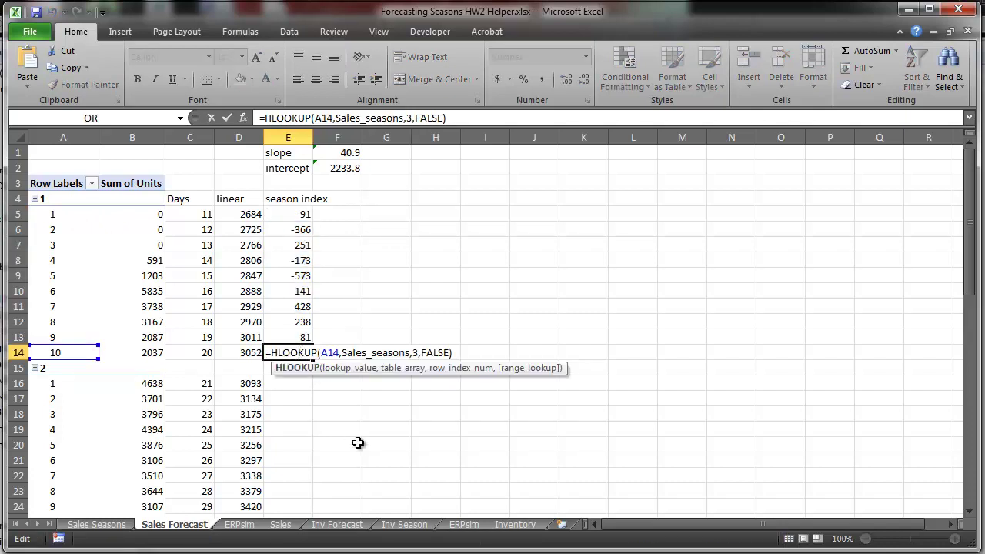
key(Escape)
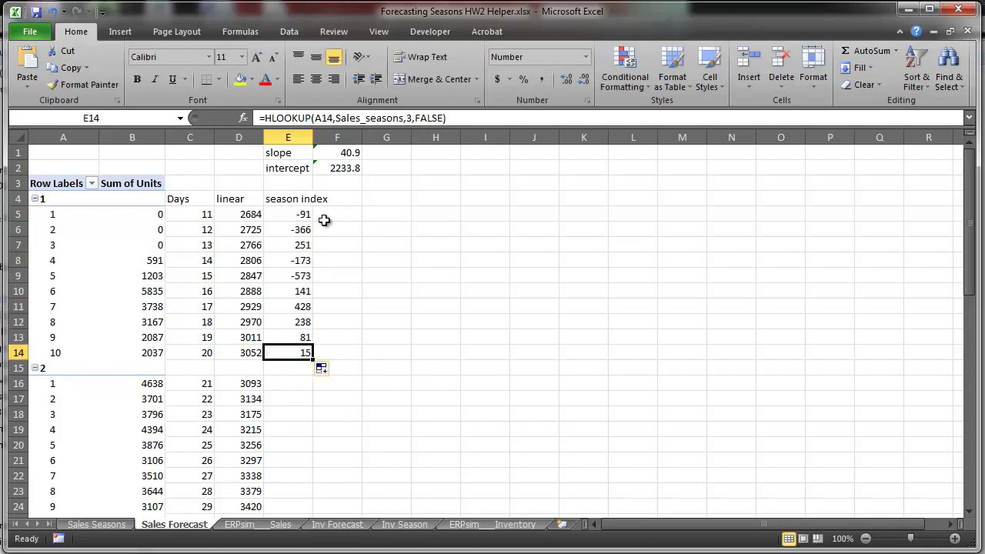
Step: Check that the name Sales_seasons refers to B13:K15 on the Sales Seasons sheet, and return to Sales Forecast
click(356, 118)
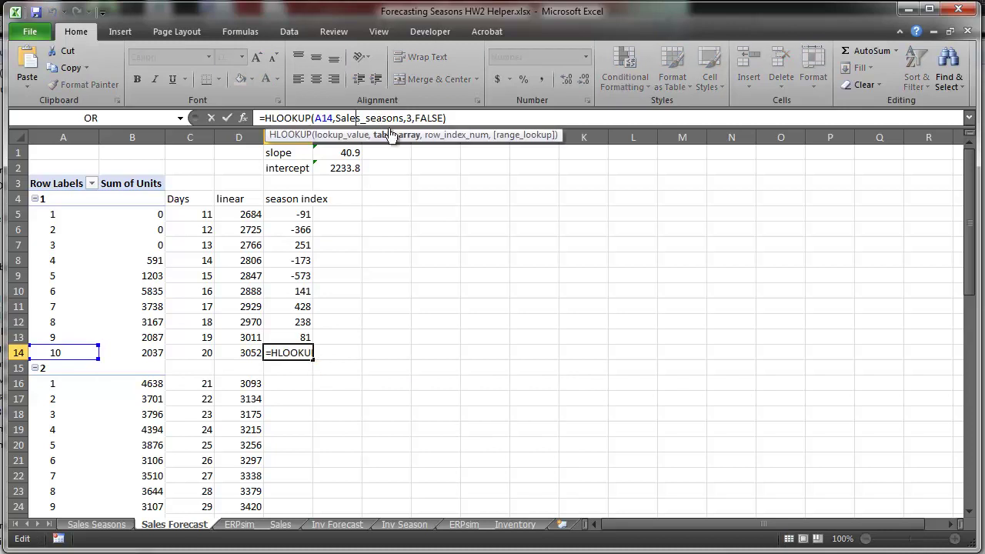
click(100, 525)
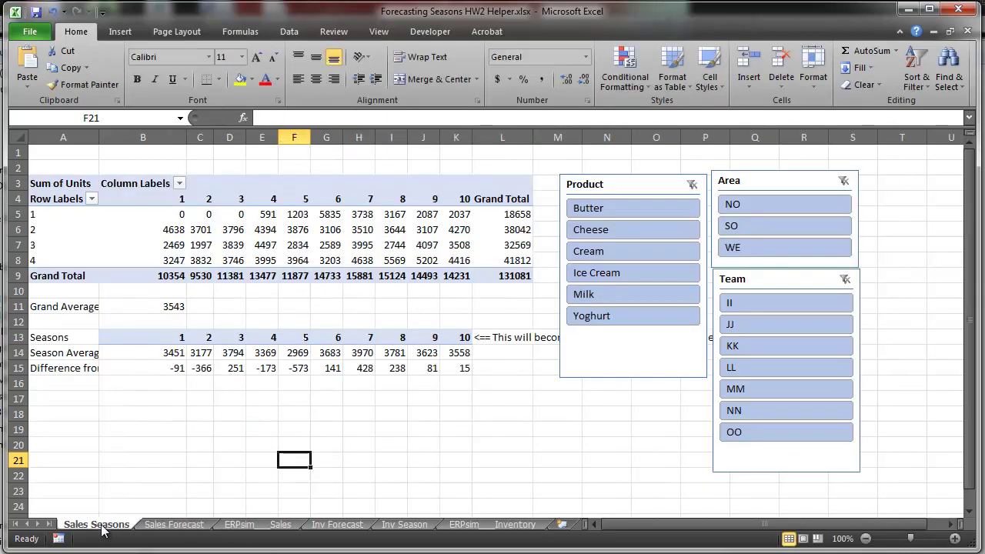
drag(158, 339, 447, 364)
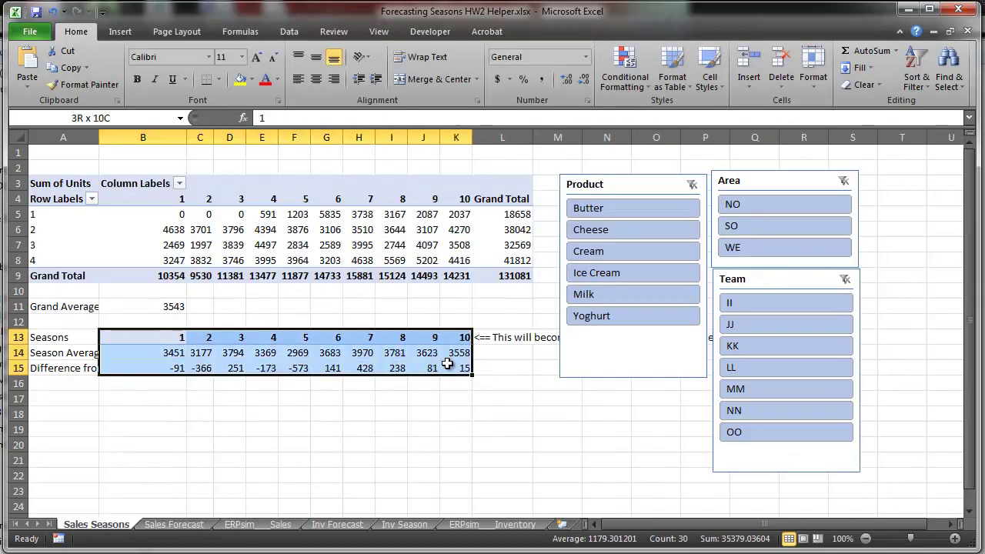
click(54, 117)
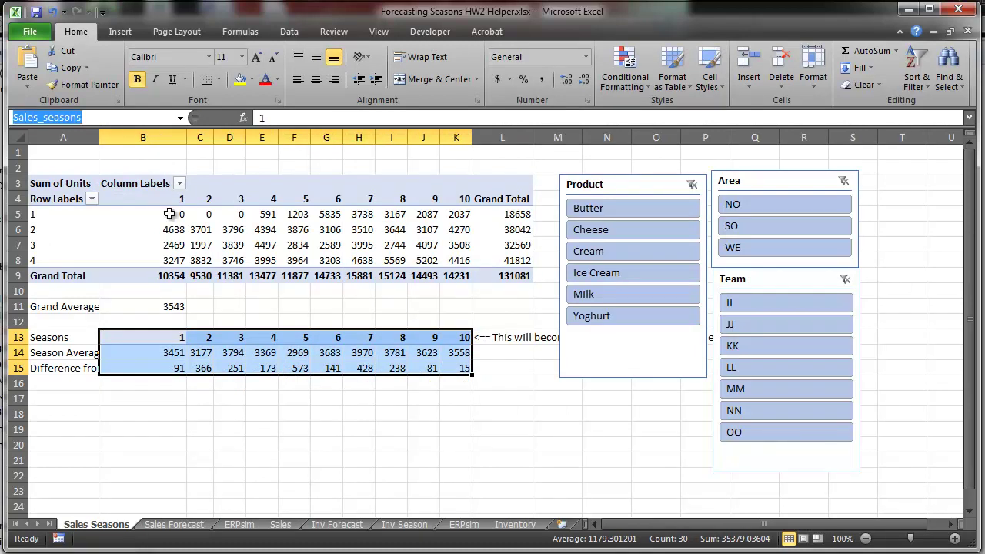
key(Return)
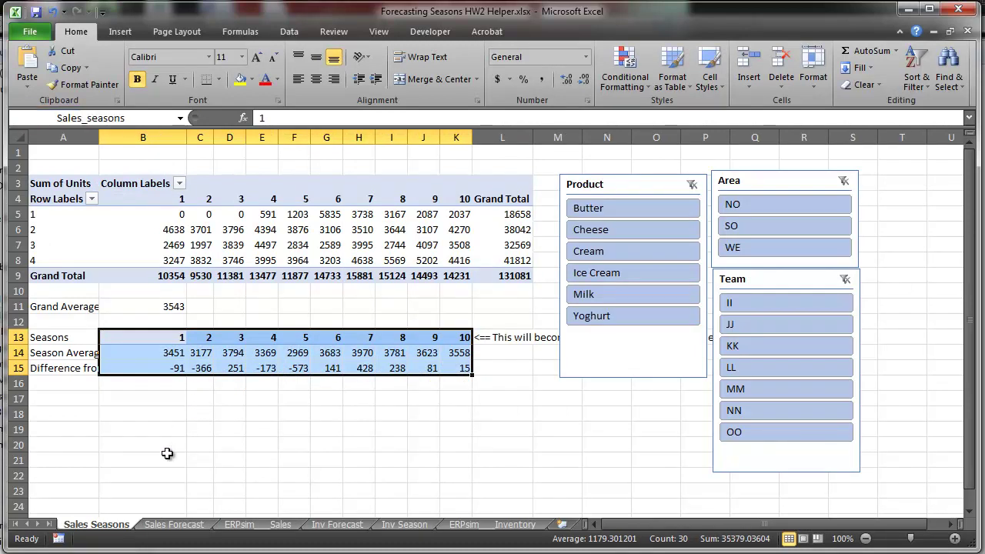
click(171, 523)
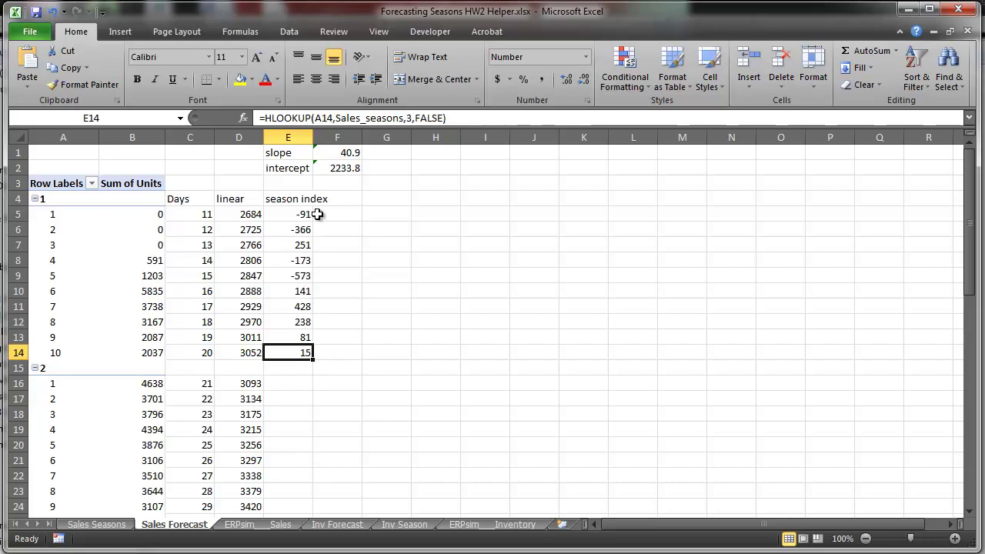
Step: Add the column heading forecast in cell F4 beside the season index heading
click(339, 198)
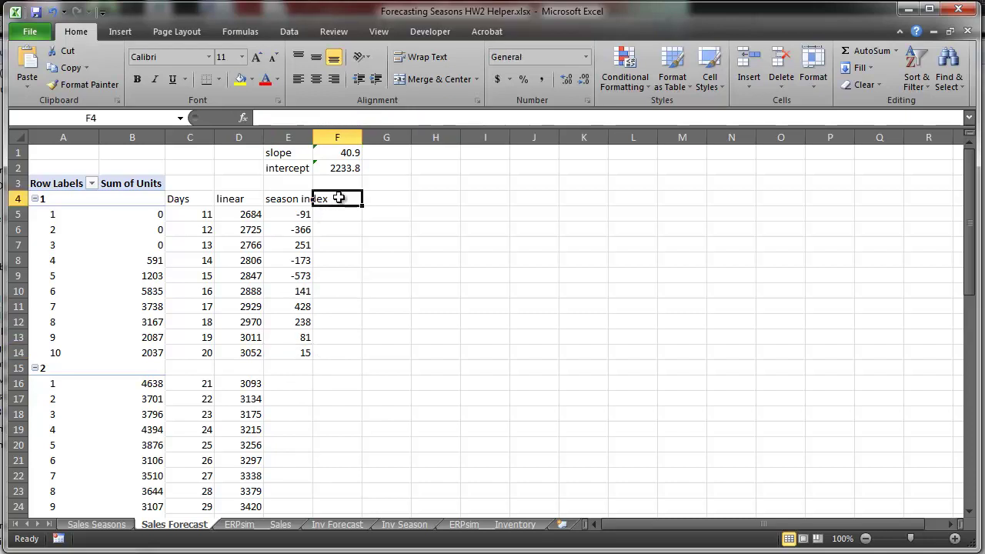
text(forecast)
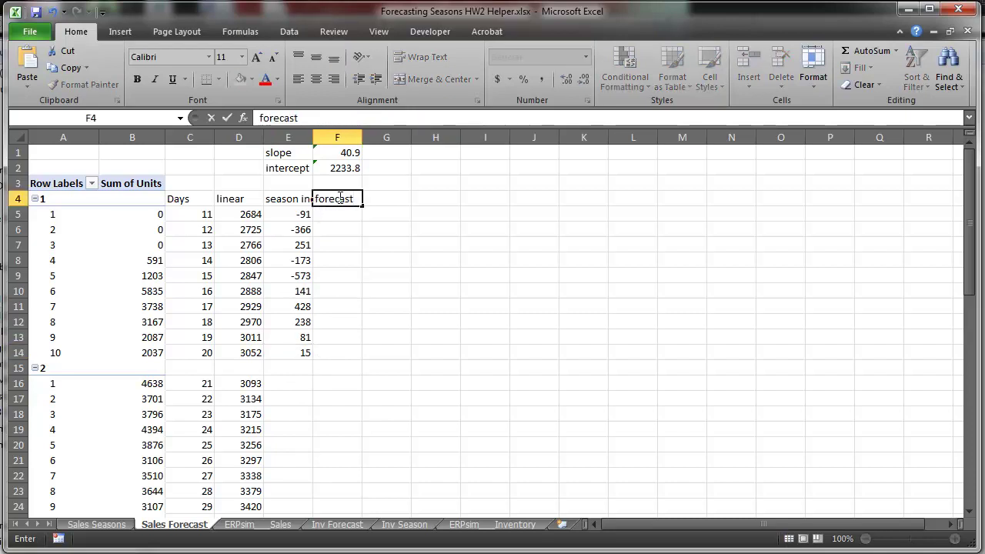
key(Return)
Step: Calculate the seasonal forecast in F5 as =D5+E5 and fill the formula down to F14
text(=)
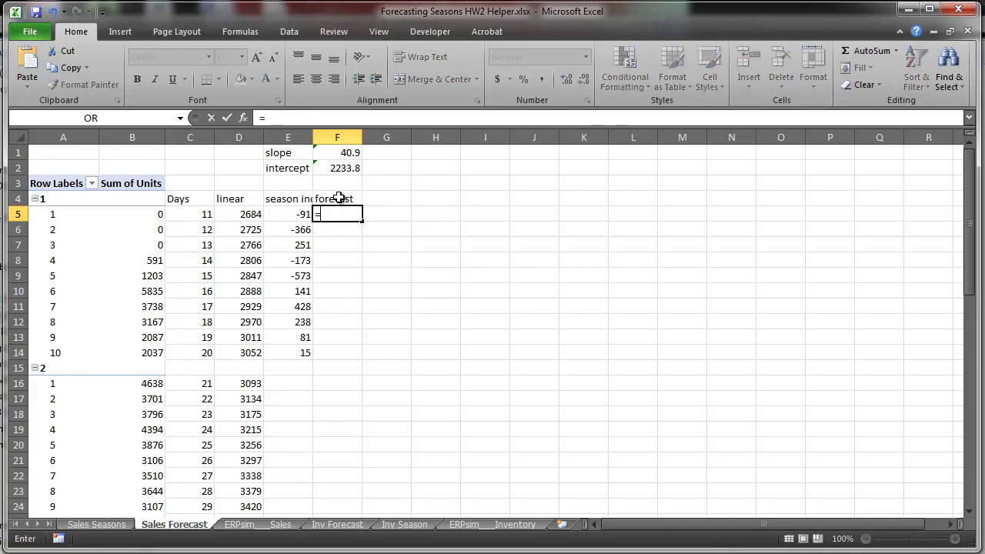
click(233, 214)
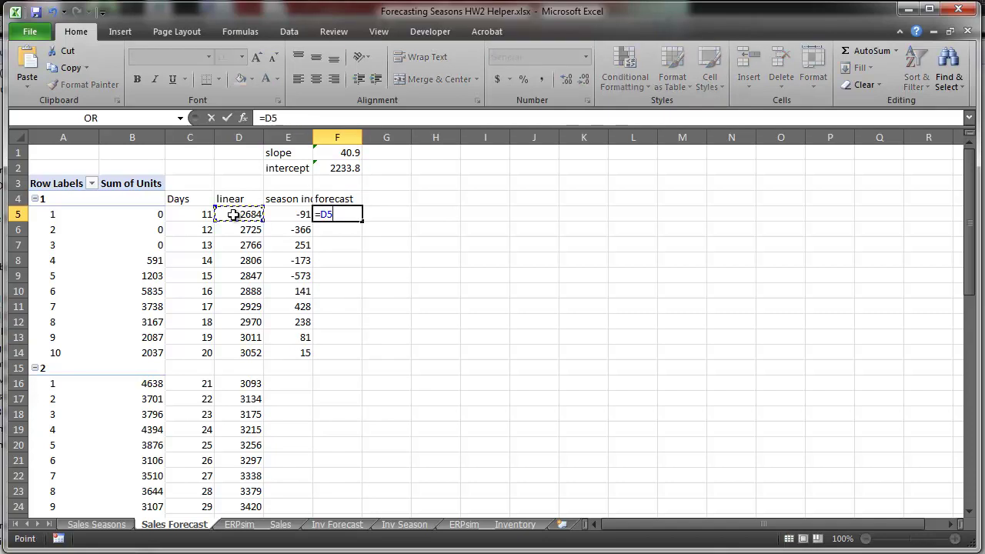
text(+)
click(289, 218)
key(Return)
click(354, 216)
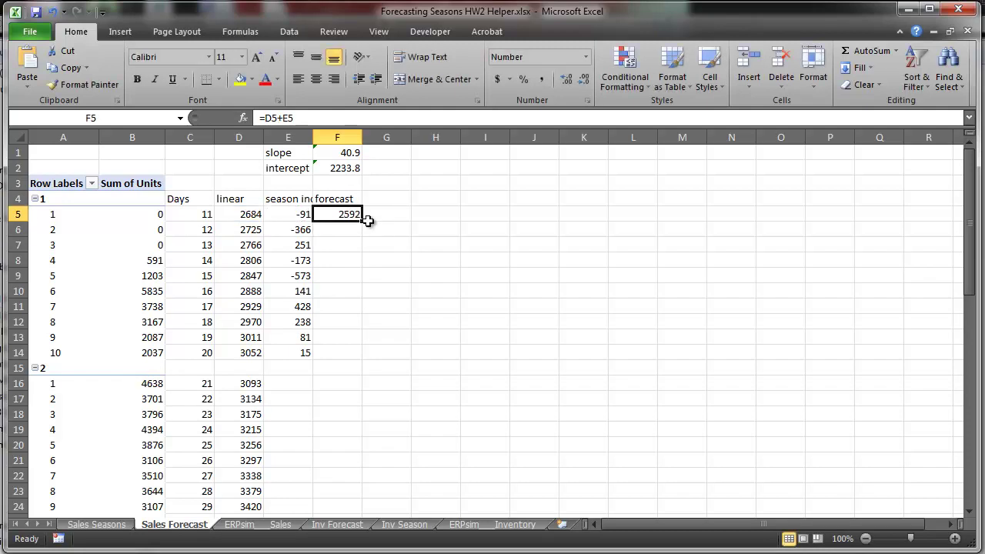
drag(361, 223, 361, 357)
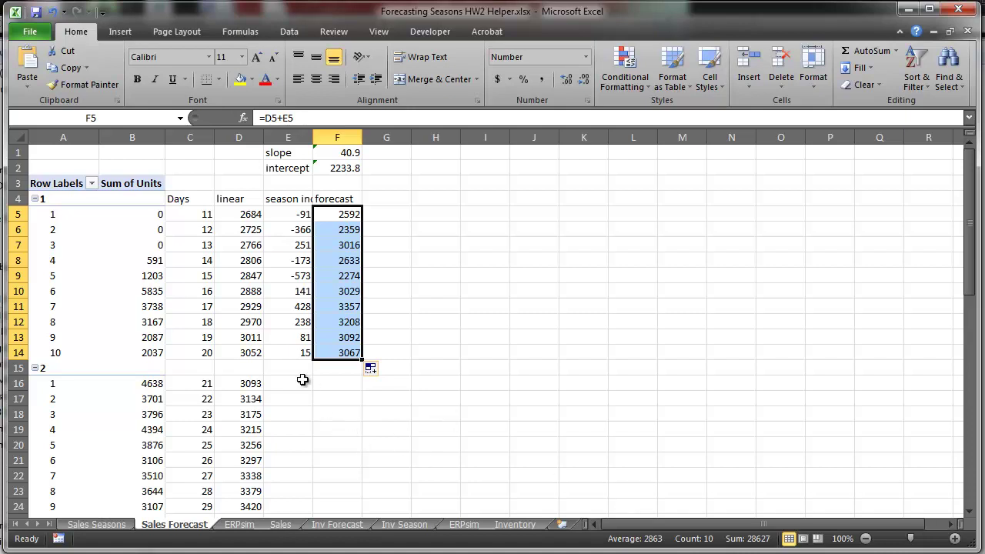
Step: Fill the season index and forecast formulas from E14:F14 down to row 58, and copy day labels A38:A47 to A49
drag(299, 353, 358, 511)
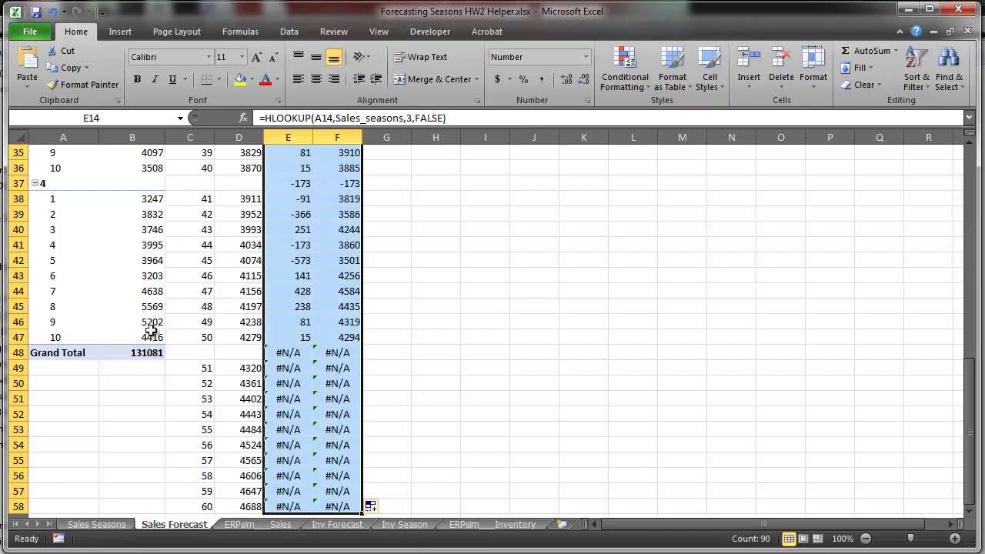
drag(52, 201, 67, 328)
key(ctrl+c)
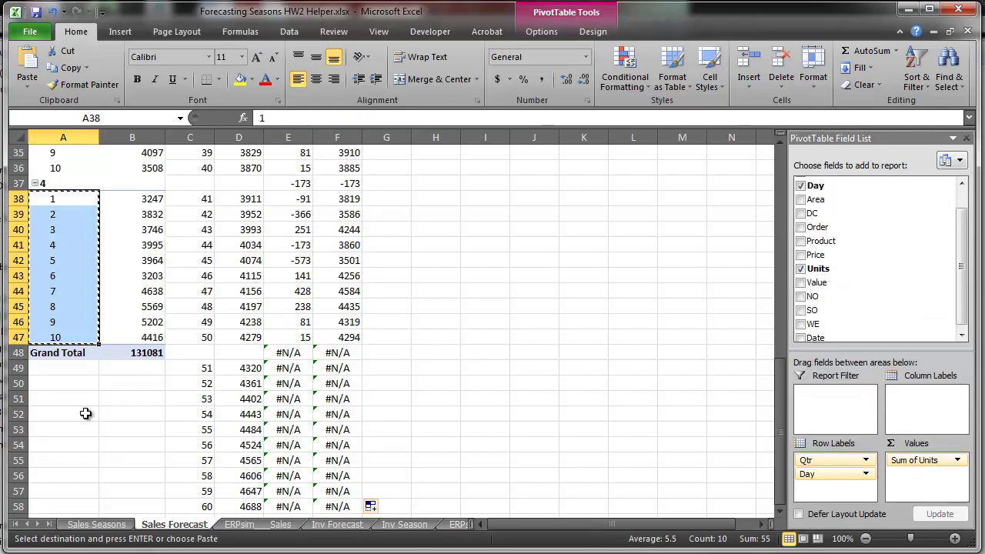
click(51, 368)
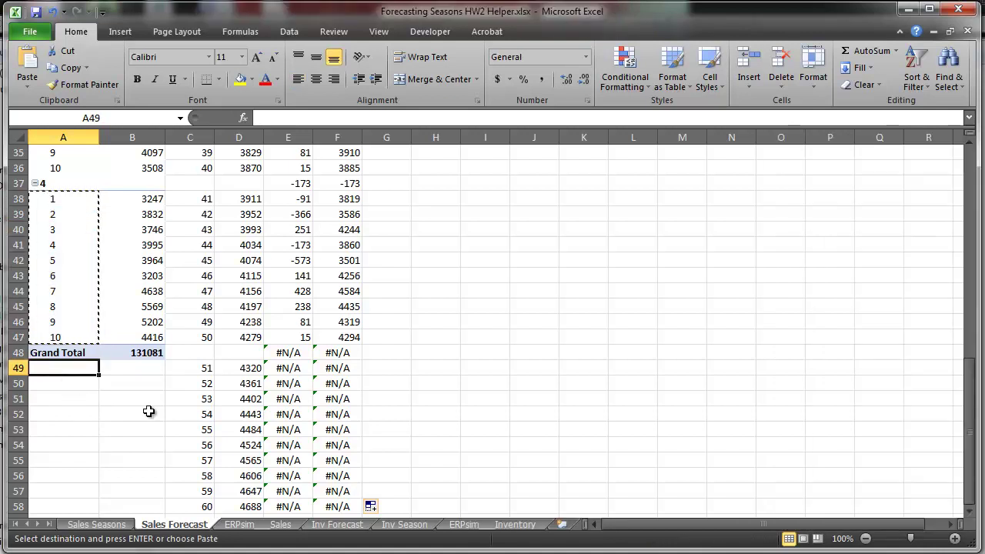
key(ctrl+v)
Step: Clear E48:F48 in the Grand Total row and highlight the future forecast range C49:F58 in yellow
drag(284, 351, 341, 353)
key(Delete)
scroll(266, 416, down, 1)
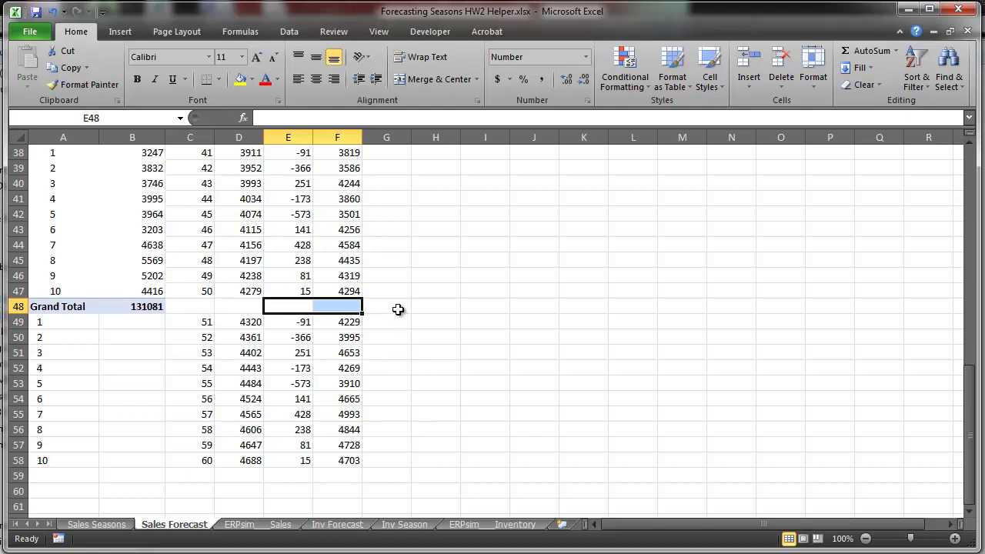
drag(205, 324, 332, 461)
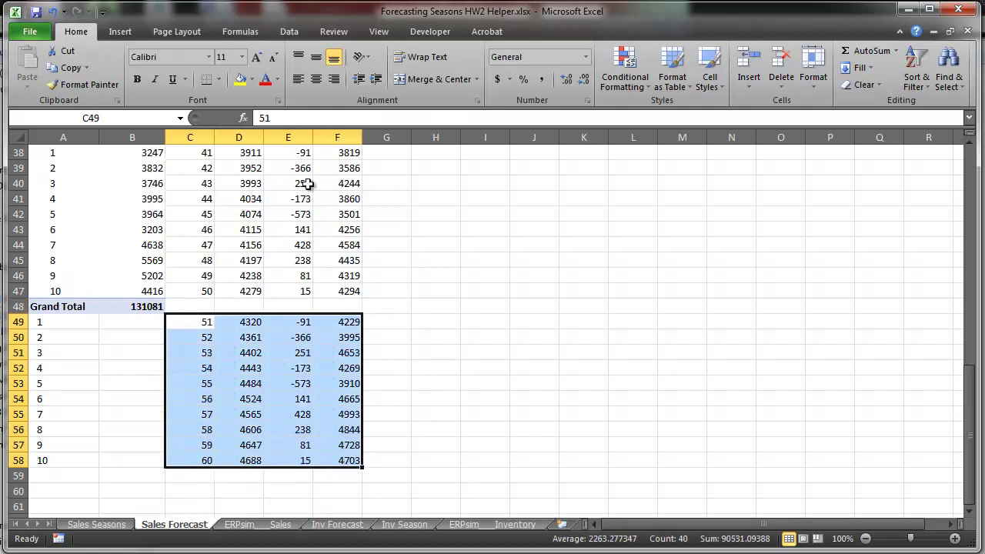
click(240, 80)
click(429, 382)
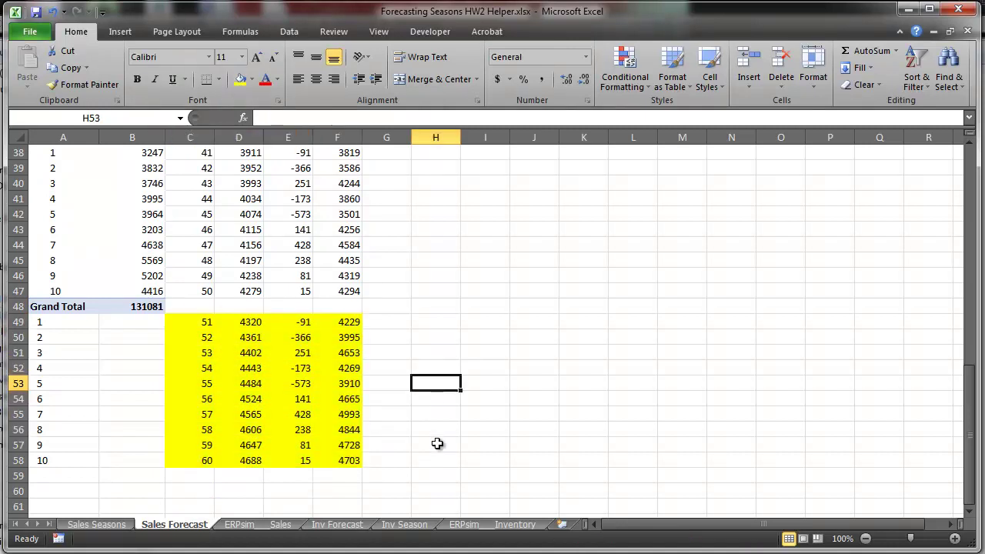
Step: Add the column heading MAD in cell G4 beside the forecast heading
scroll(446, 444, up, 12)
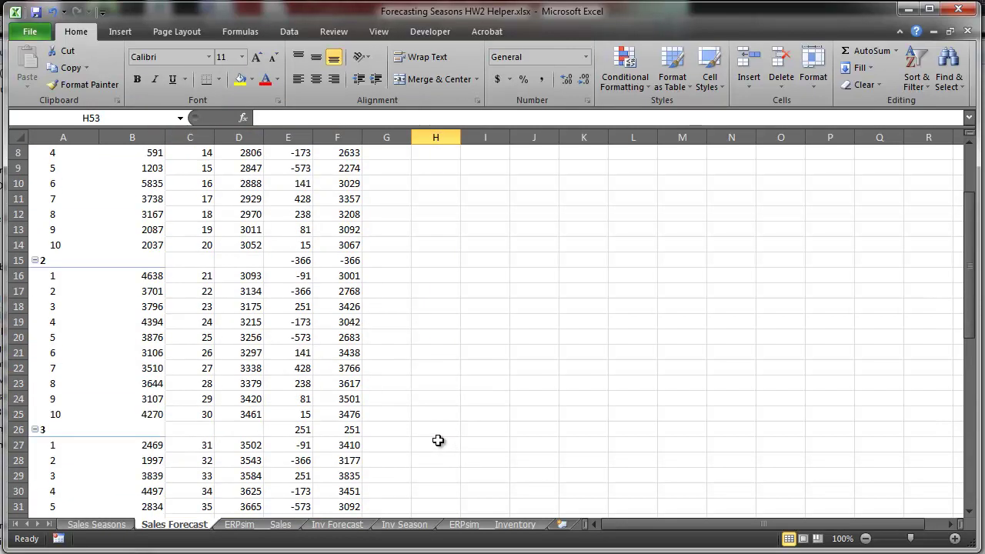
click(378, 198)
text(MAD)
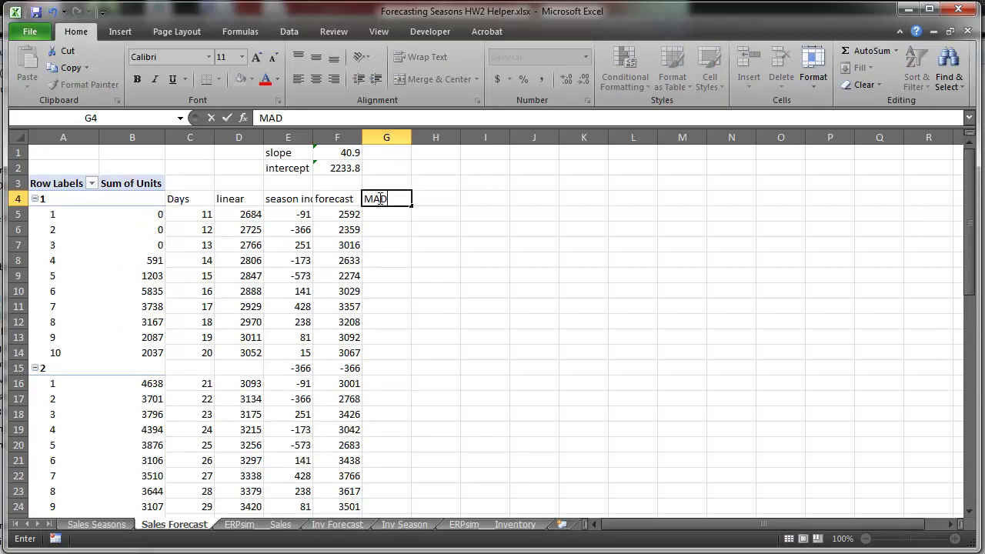
key(Return)
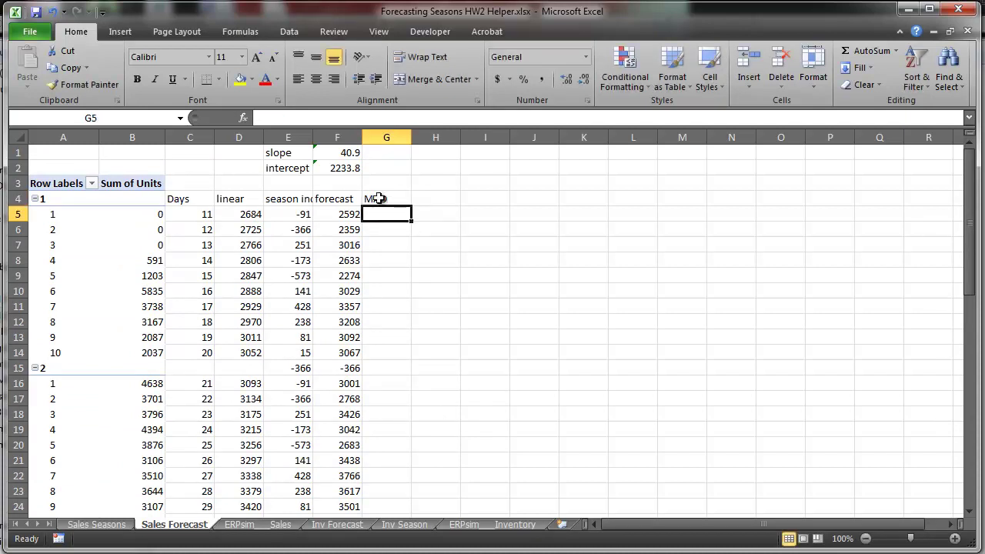
Step: Calculate the absolute deviation in G5 as =ABS(B5-F5), replacing the GETPIVOTDATA reference with plain cell B5
text(=abs()
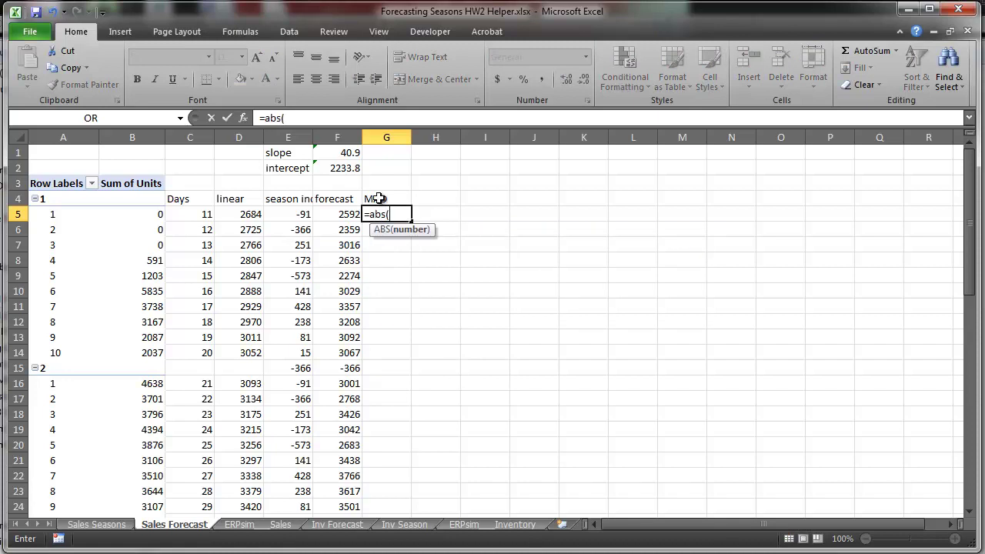
click(148, 213)
text(-)
click(336, 214)
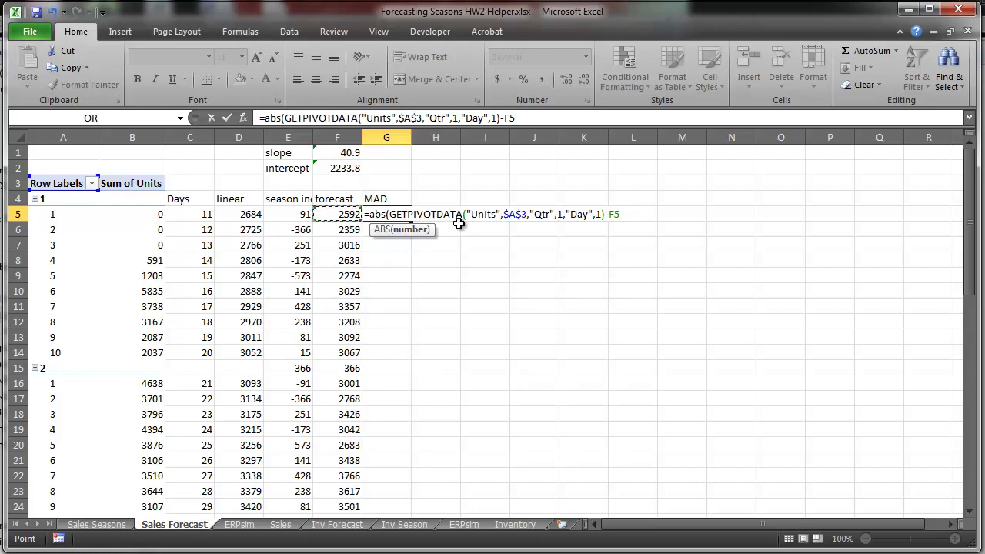
drag(389, 214, 599, 221)
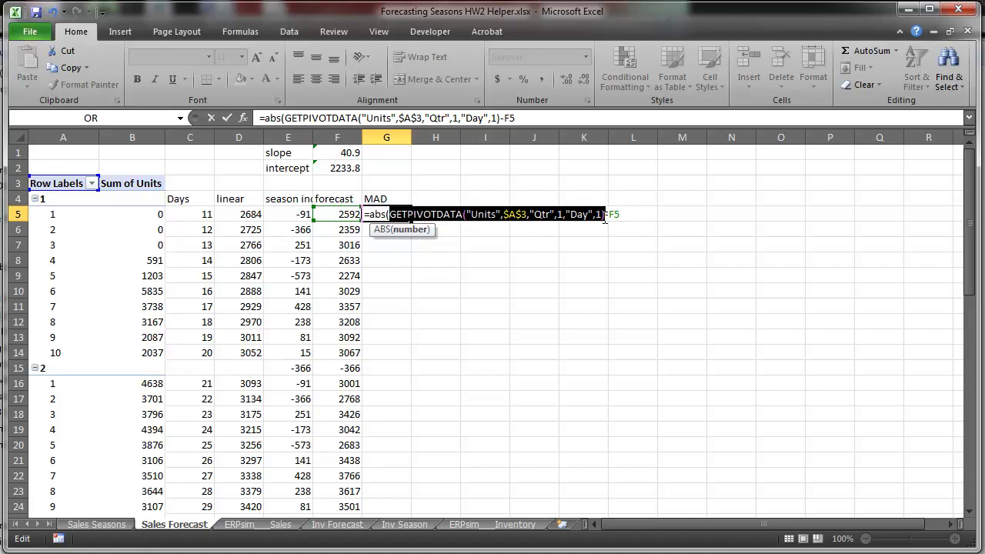
text(b5-F5)
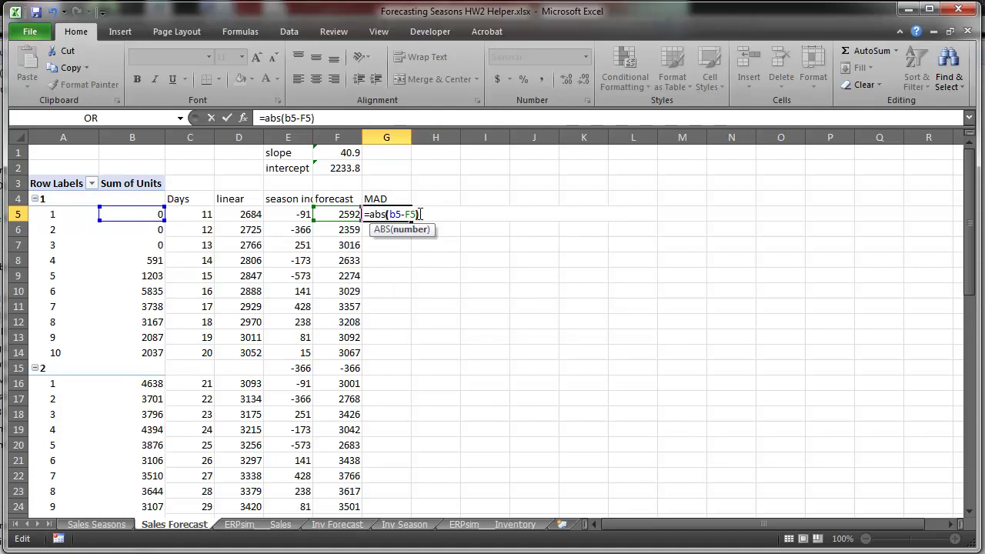
key(Return)
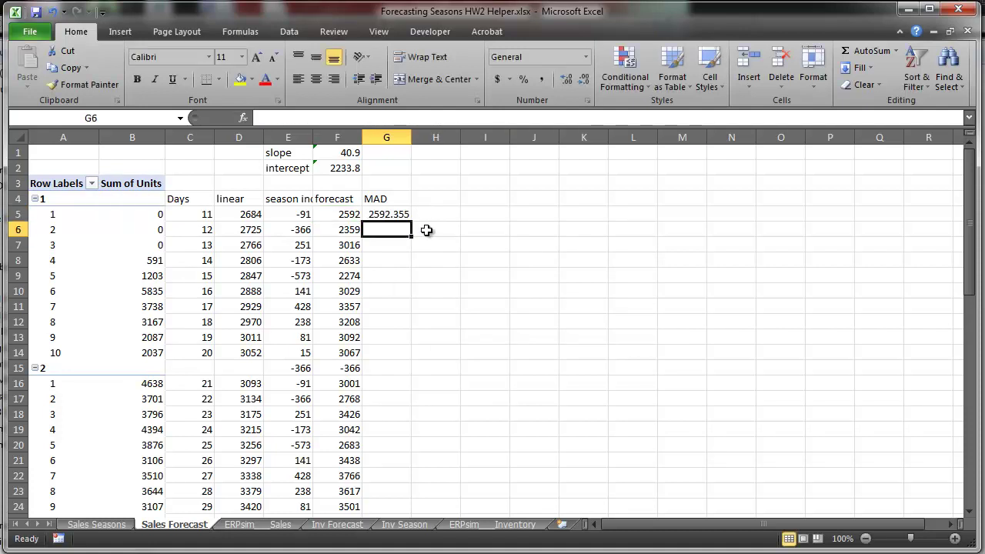
Step: Format the deviation in G5 without decimals and fill its formula down to G14
click(400, 217)
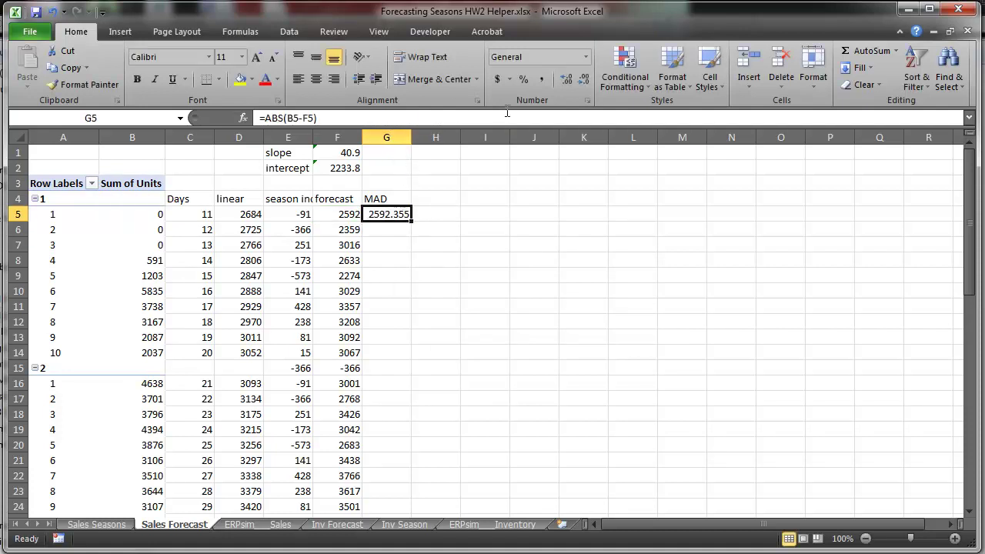
click(585, 84)
click(585, 83)
click(585, 83)
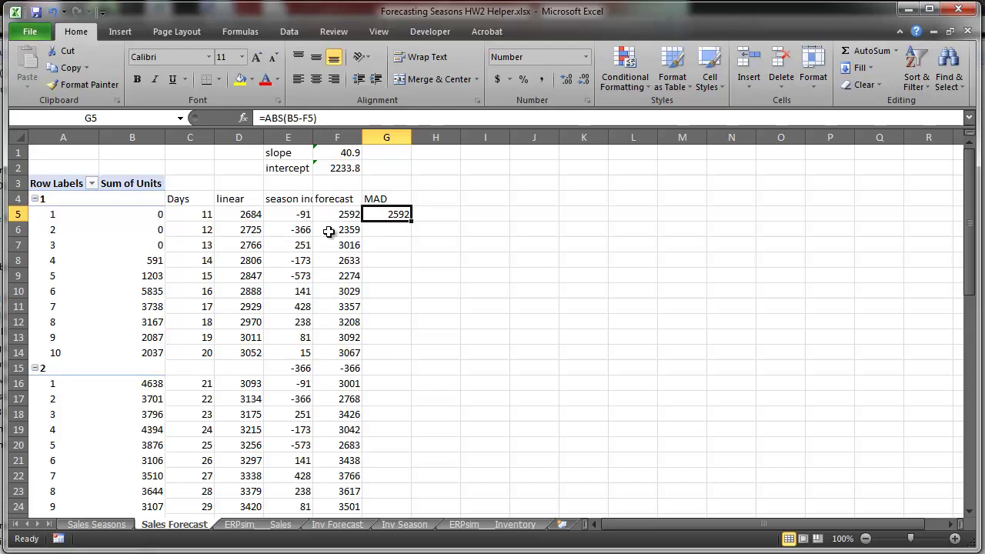
drag(411, 221, 391, 367)
Step: Clear E15:F15 in the group 2 heading row and D5:G7 for the first three days with zero units
drag(305, 368, 339, 358)
key(Delete)
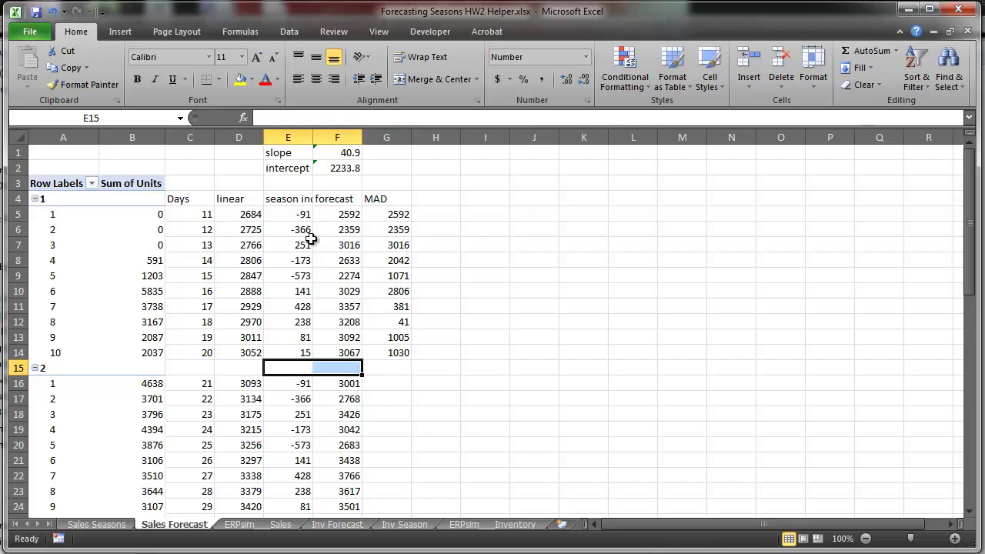
drag(289, 214, 346, 230)
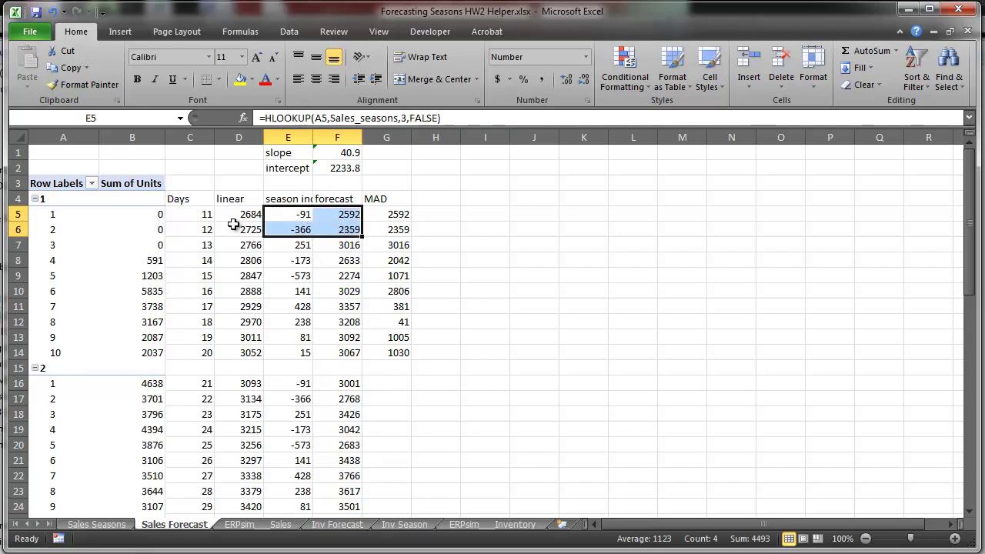
drag(238, 214, 377, 244)
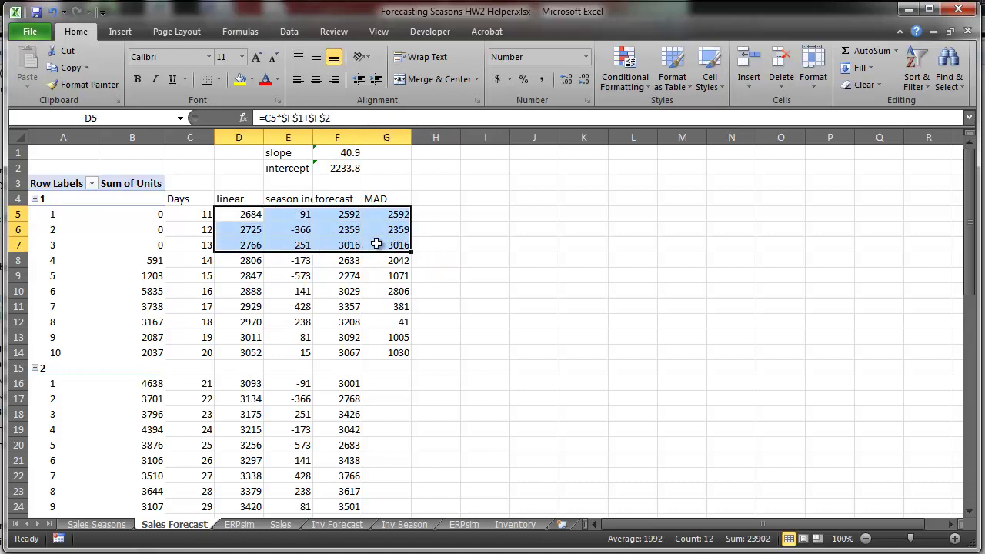
key(Delete)
click(394, 414)
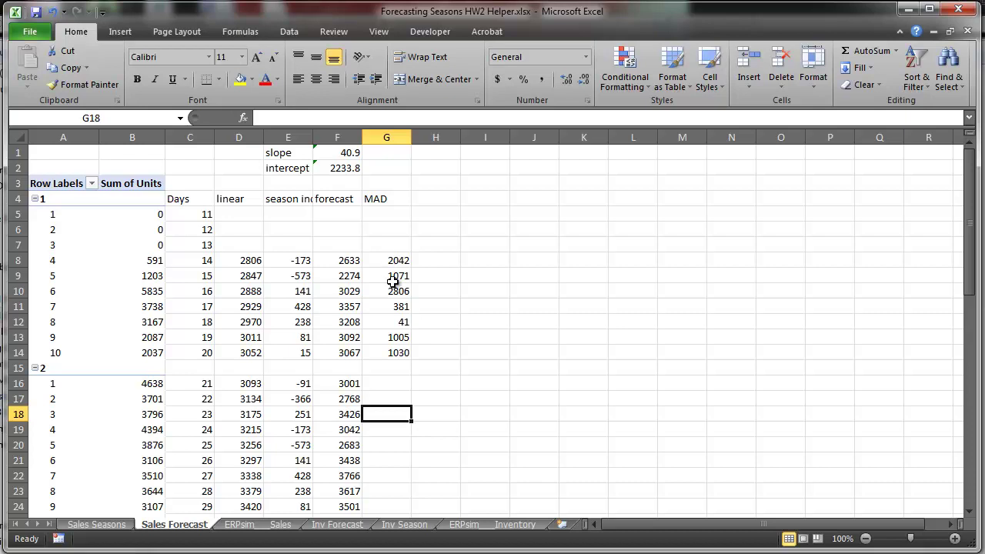
Step: Examine the finished dashboard in Logistics Data 19 March 18 Seasons.xlsm, including its sales forecast chart, inventory chart and slicers
scroll(393, 288, down, 10)
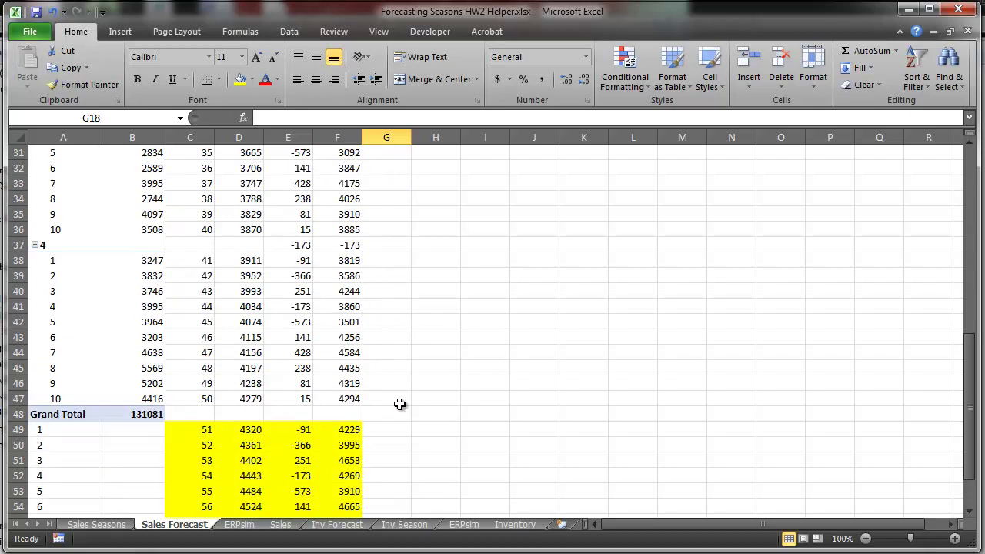
scroll(400, 421, up, 10)
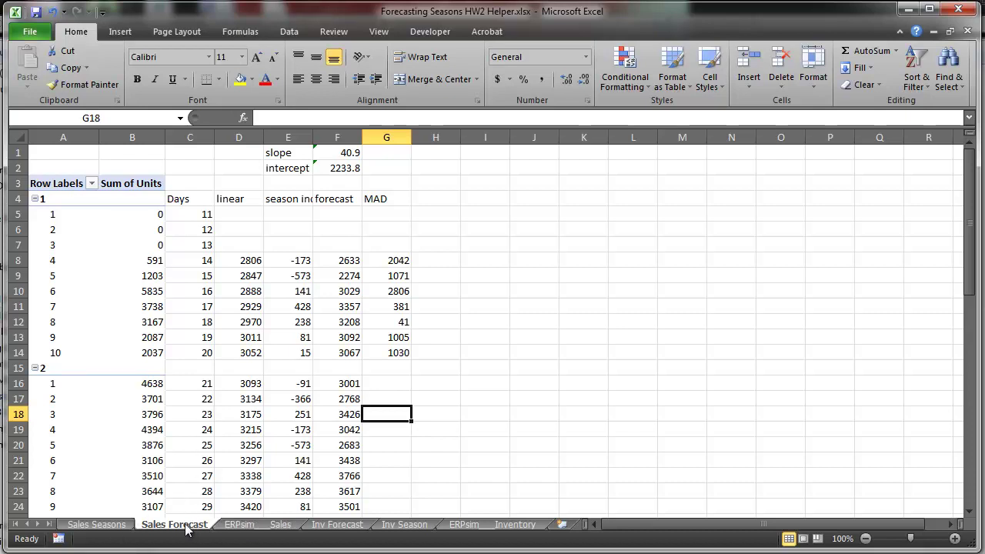
click(321, 529)
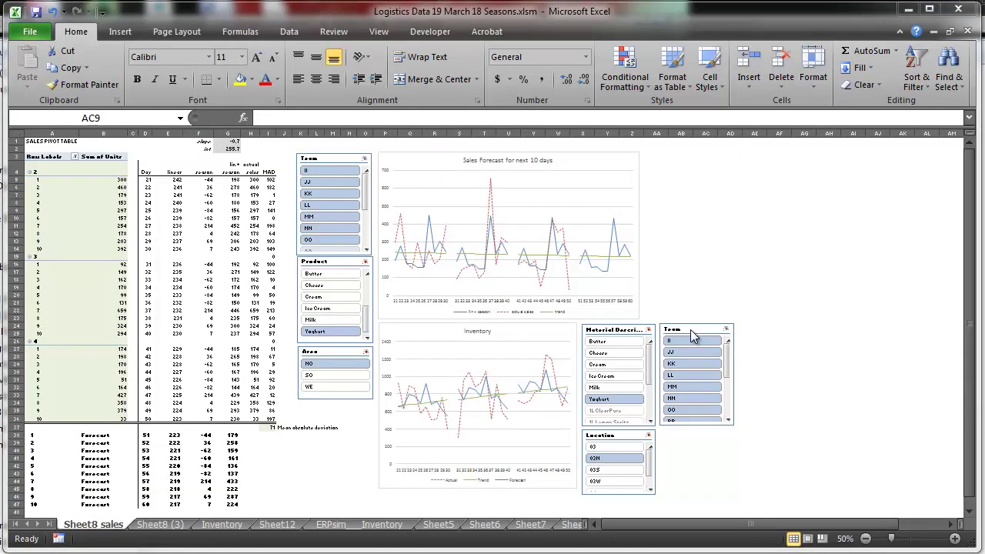
click(626, 331)
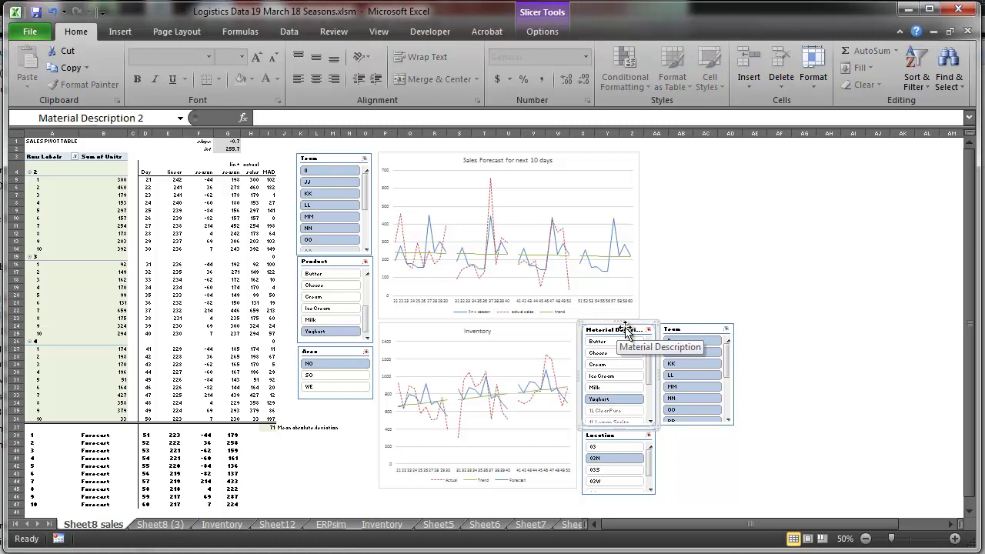
click(682, 282)
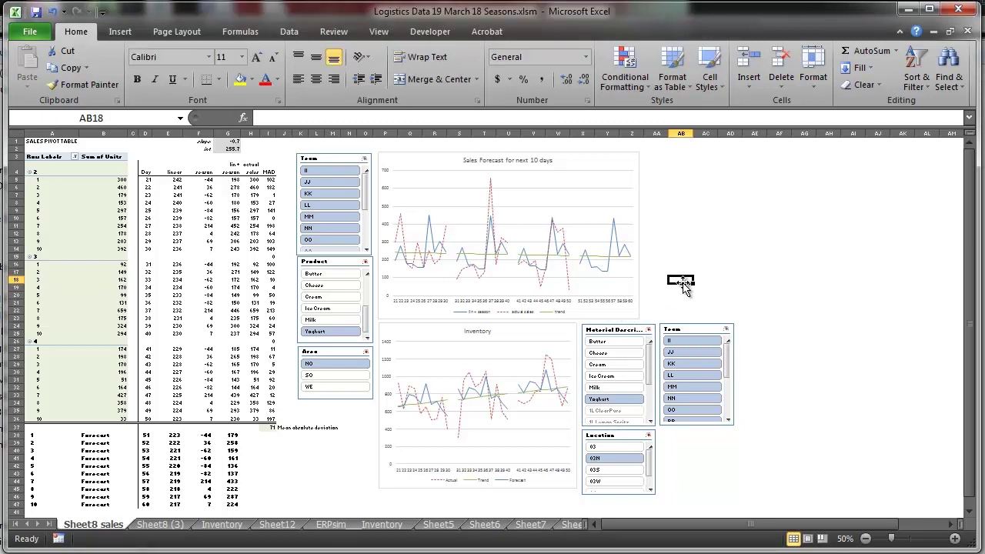
click(580, 163)
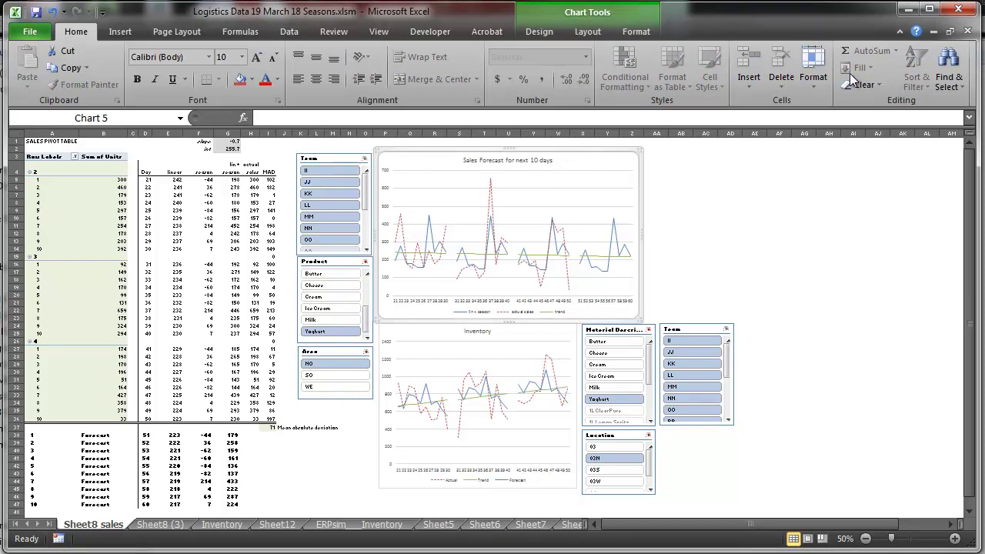
click(957, 13)
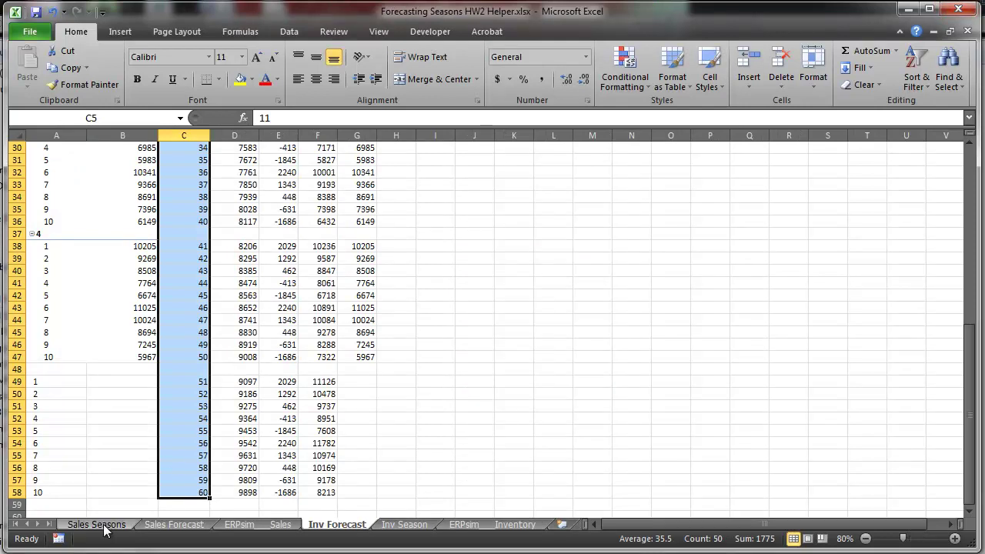
Step: On Sales Forecast, fill the absolute deviation formula from G14 down to G47
click(152, 525)
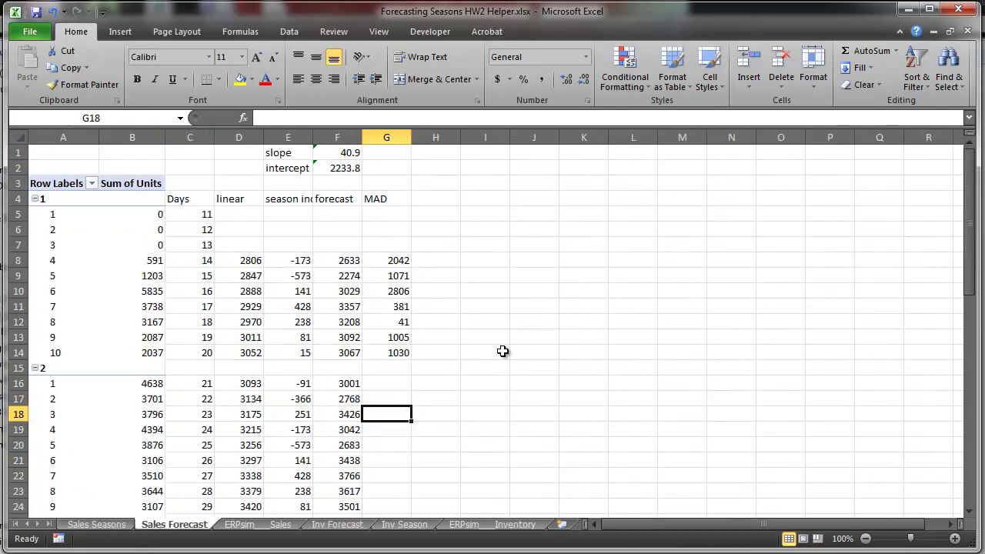
click(397, 352)
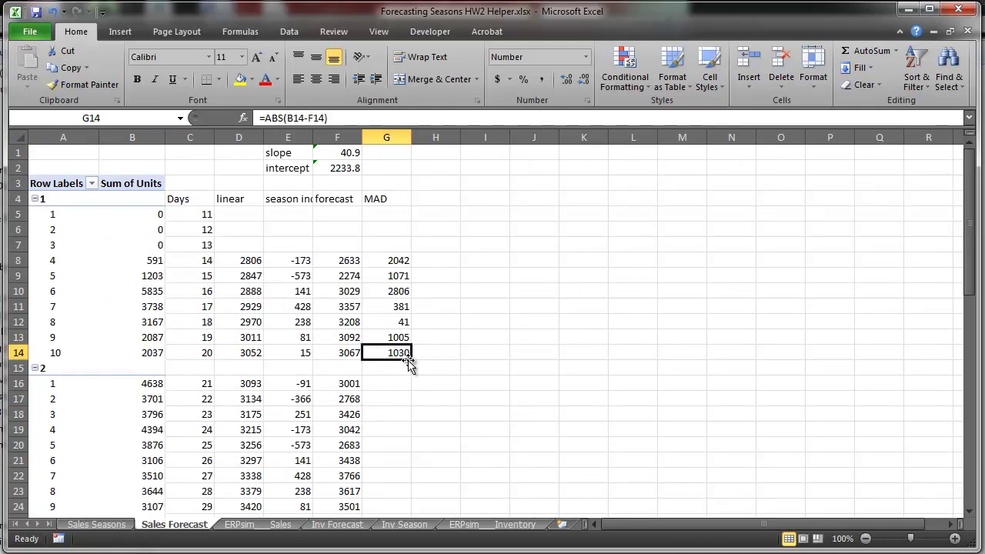
drag(413, 360, 390, 391)
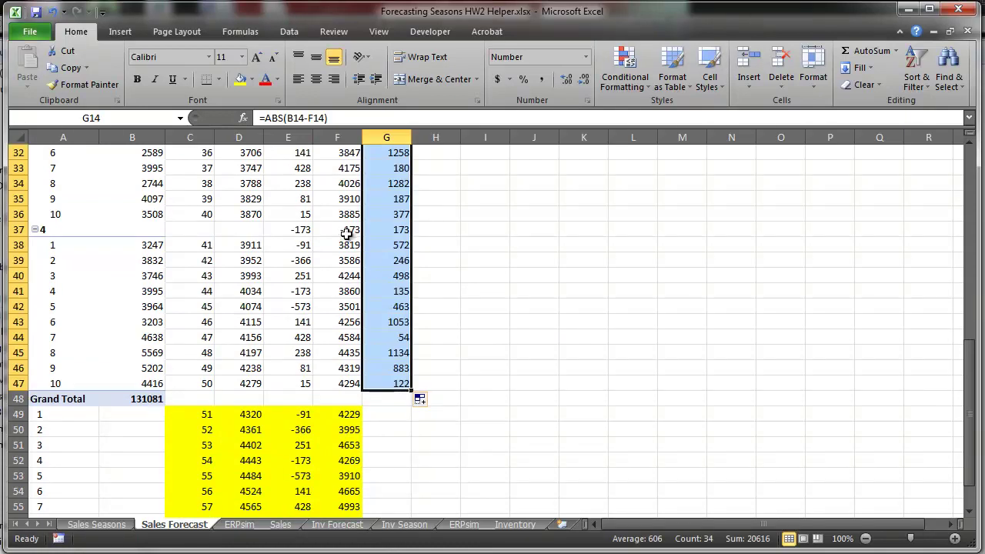
scroll(419, 274, up, 9)
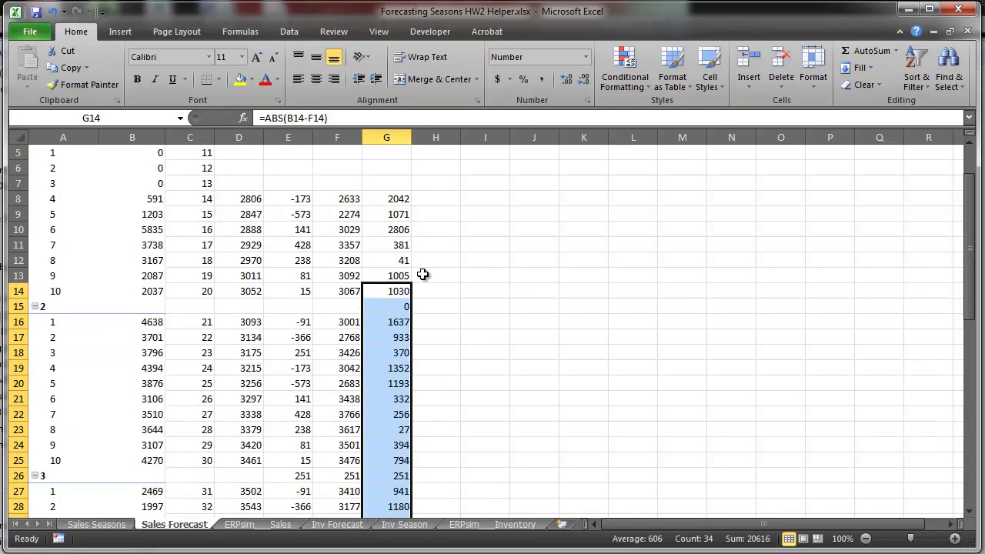
scroll(422, 275, up, 1)
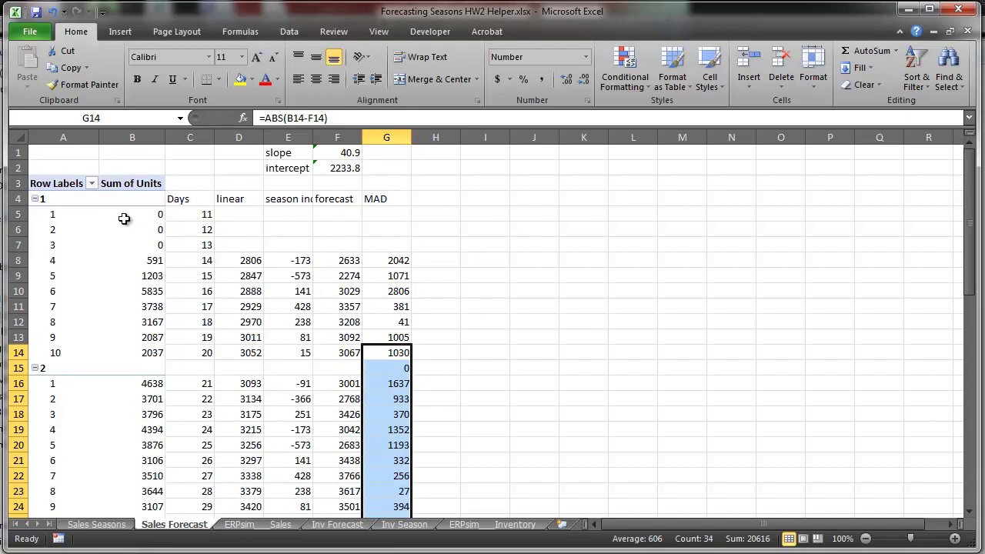
Step: Add the column heading Actuals in H4 beside the MAD heading
click(431, 202)
text(Actuals)
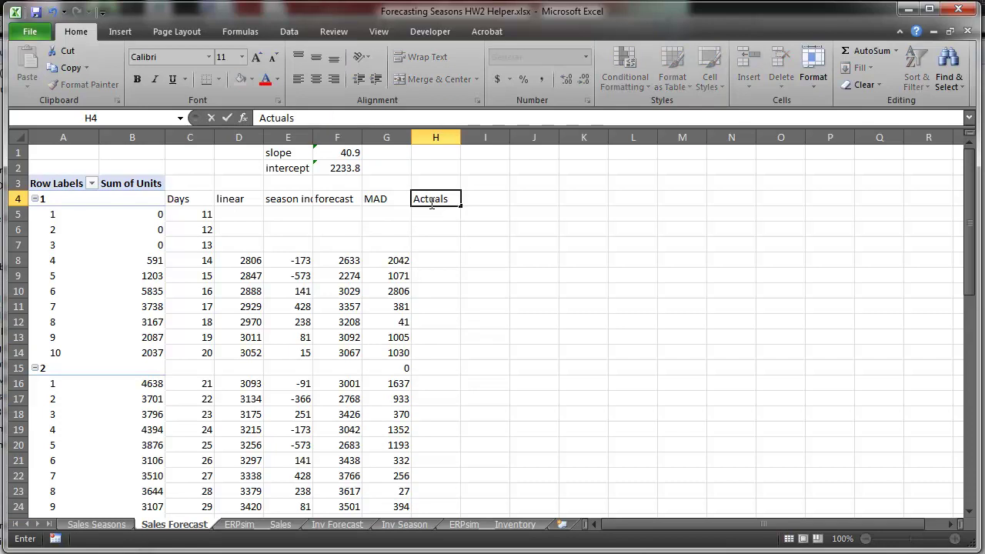
key(Return)
Step: Reference the actual units in H8 with =B8 and fill the formula down to H47
key(Down)
key(Down)
key(Down)
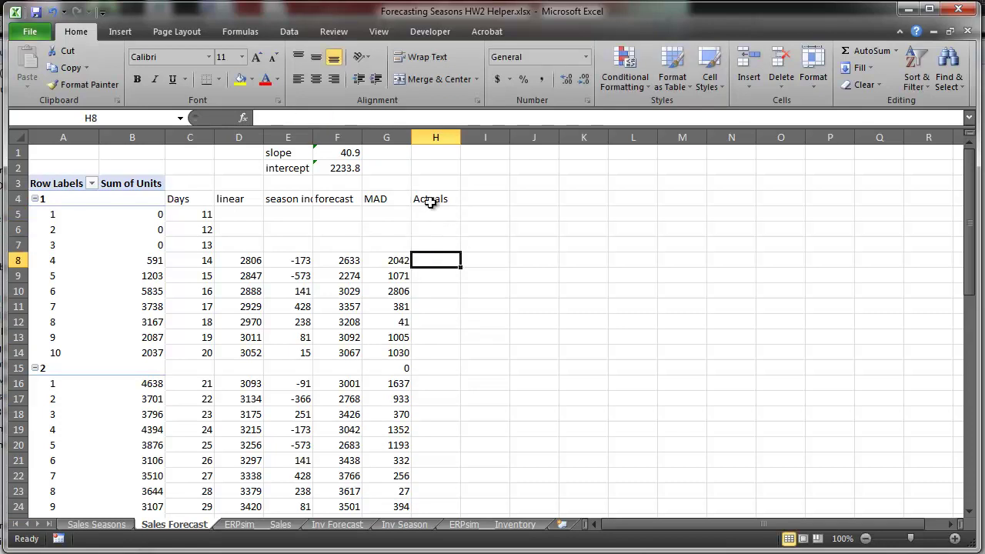
text(=b8)
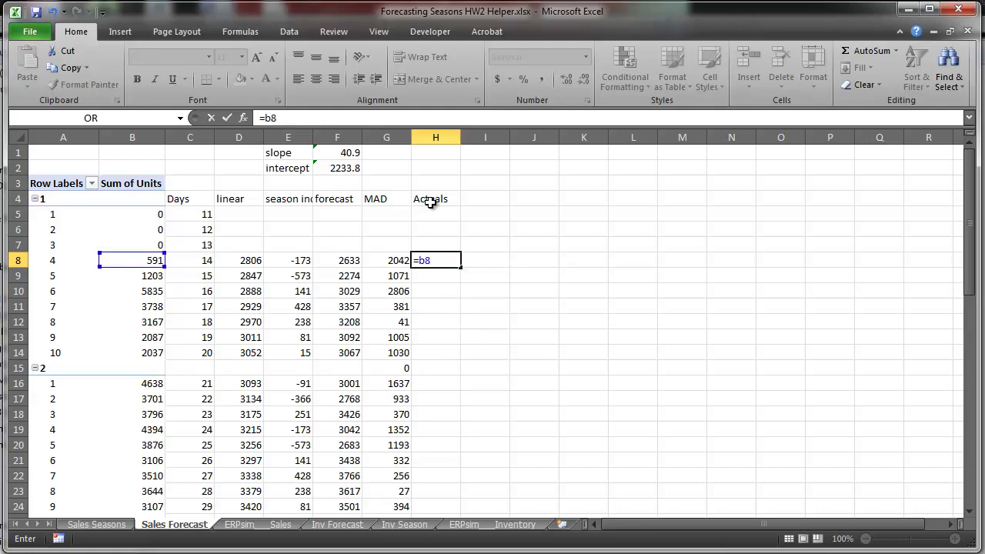
key(Return)
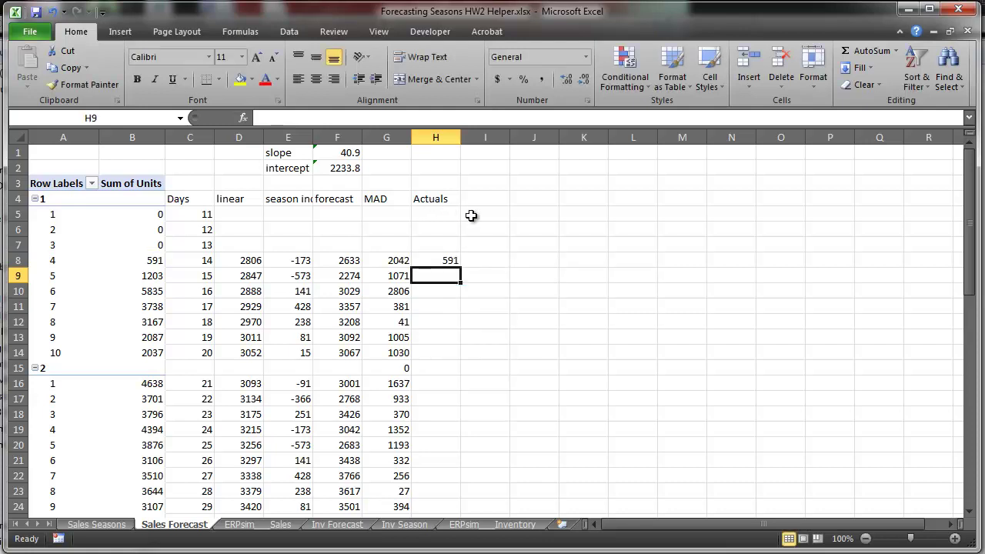
click(449, 259)
drag(459, 267, 465, 389)
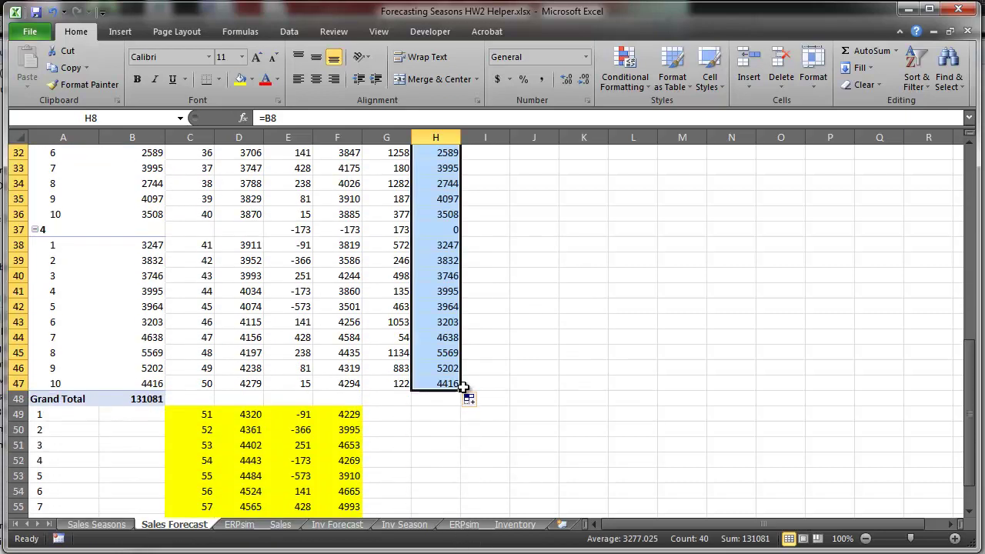
Step: Clear the formulas in the group heading rows: E37:H37 for group 4, E26:H26 for group 3 and G15:H15 for group 2
click(299, 230)
drag(298, 230, 435, 229)
key(Delete)
scroll(435, 254, up, 5)
drag(314, 292, 441, 292)
key(Delete)
scroll(441, 304, up, 5)
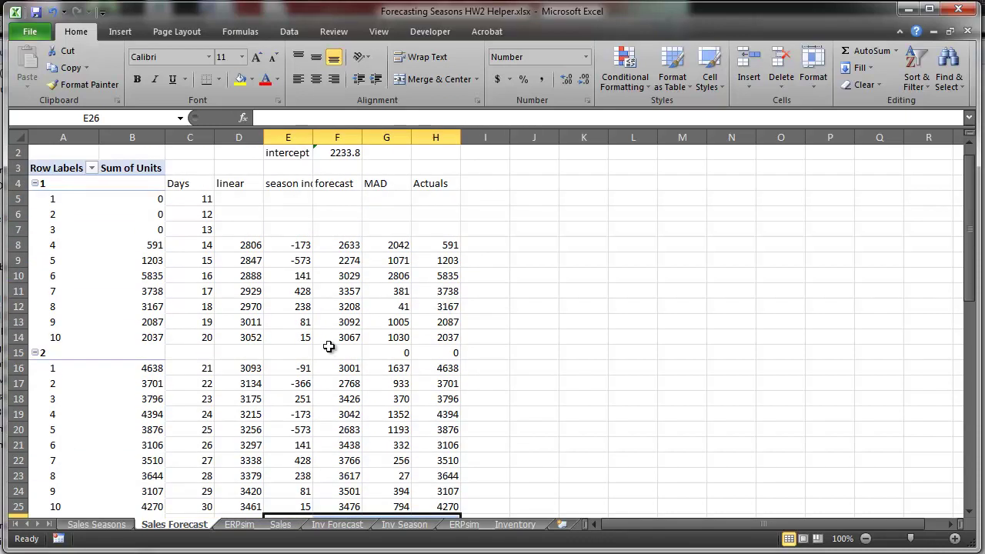
drag(376, 349, 448, 351)
key(Delete)
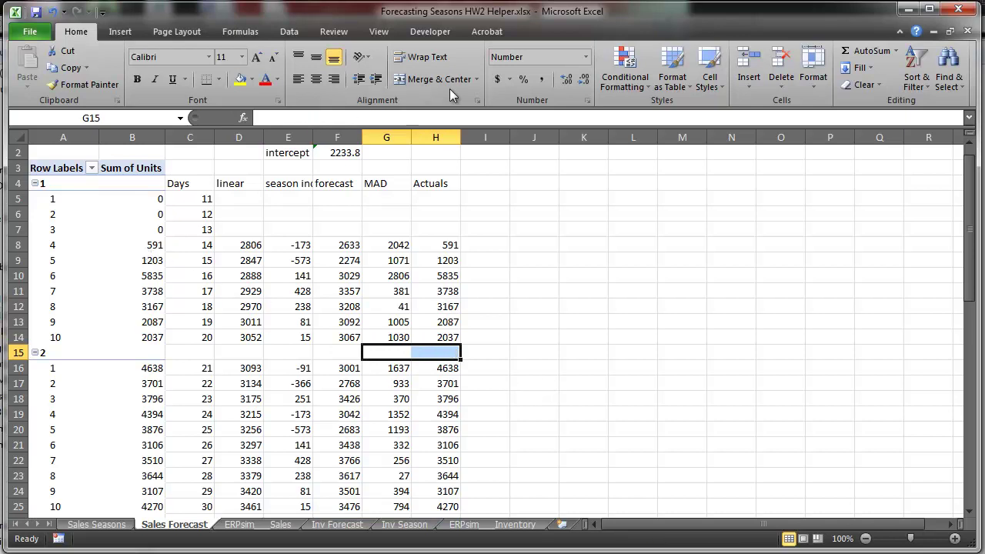
Step: Insert a Product slicer for the sales pivot table and place it over columns A to C, starting around row 8
click(121, 35)
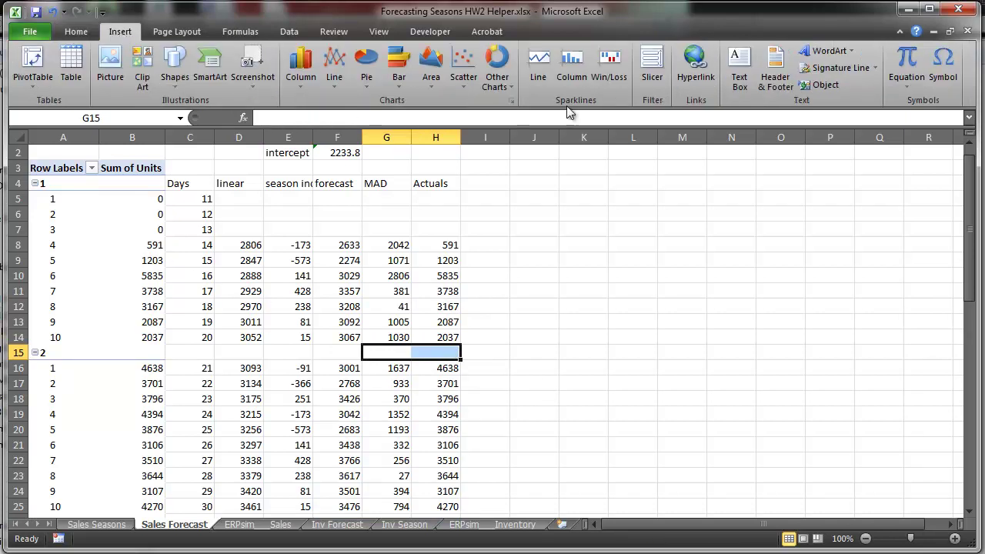
click(652, 68)
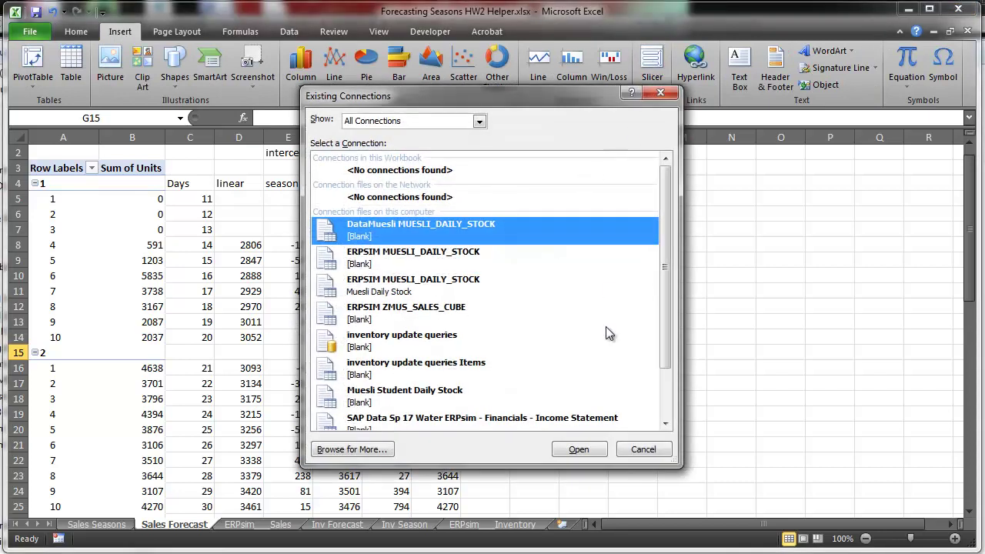
click(642, 453)
click(160, 262)
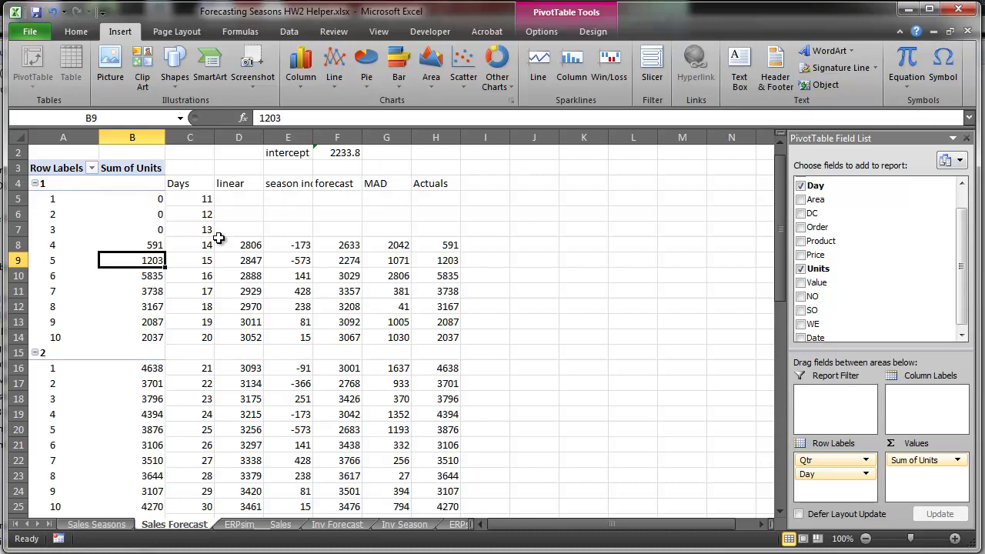
click(651, 69)
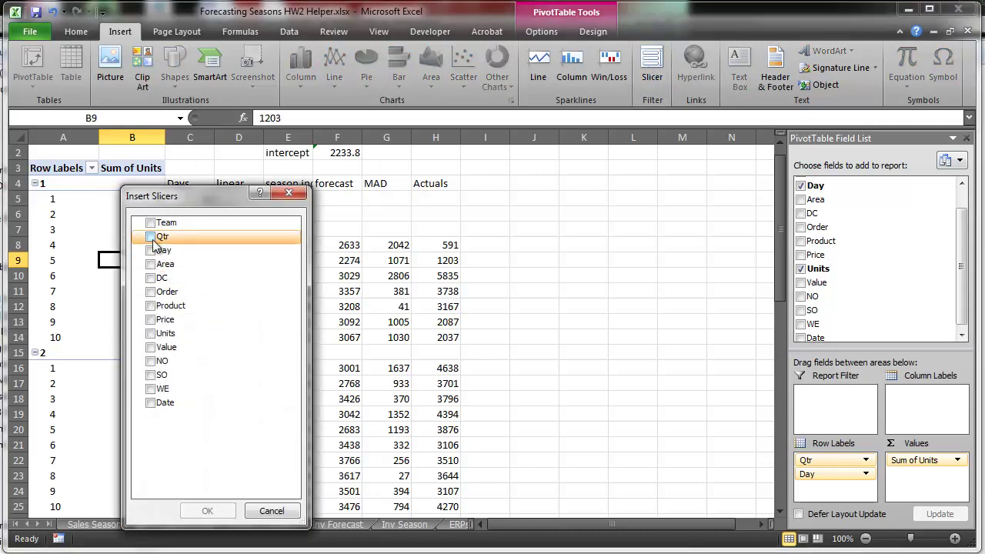
click(152, 305)
click(207, 511)
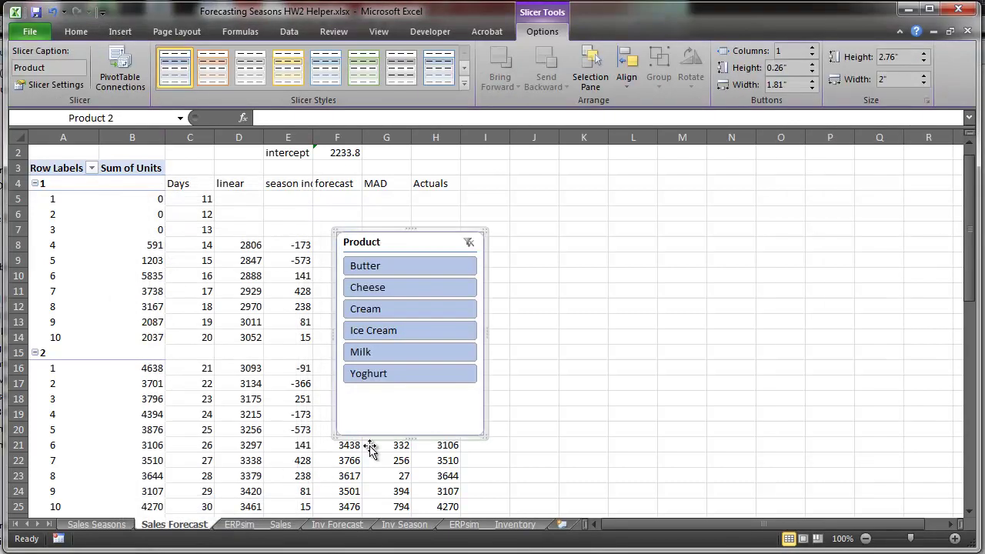
drag(421, 238, 207, 248)
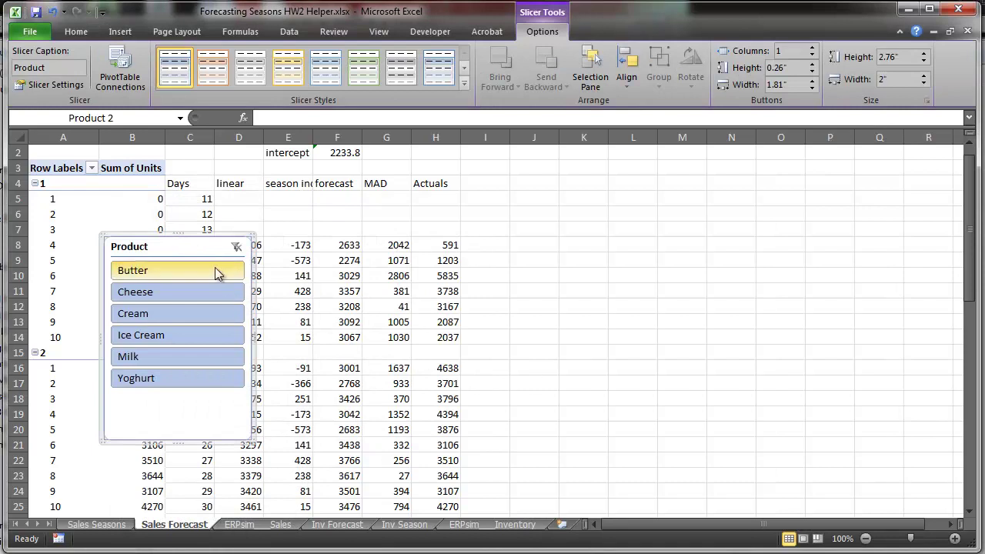
drag(208, 248, 163, 259)
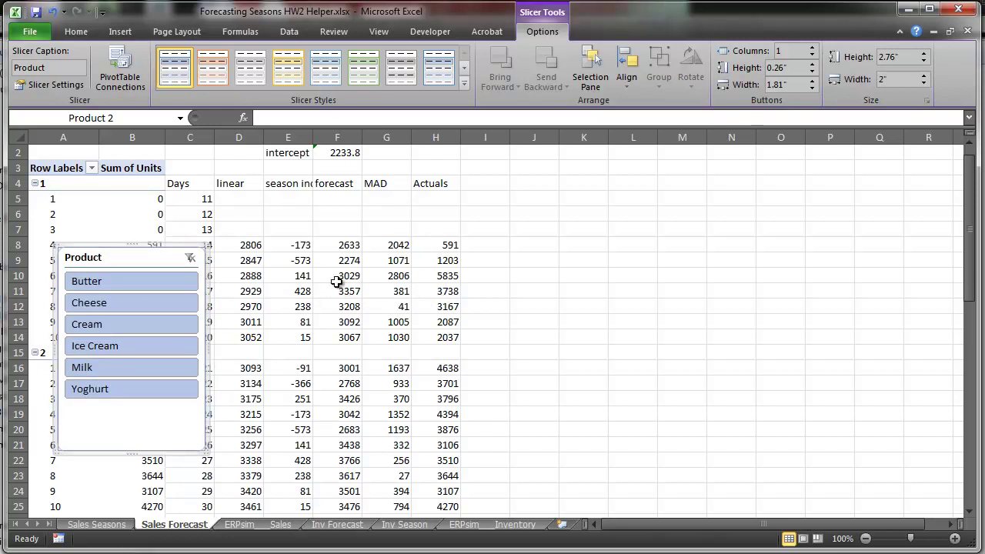
Step: Insert a plain 2-D line chart from E8:E58 and H8:H58 and place it beside the Actuals column
click(295, 246)
drag(295, 246, 302, 494)
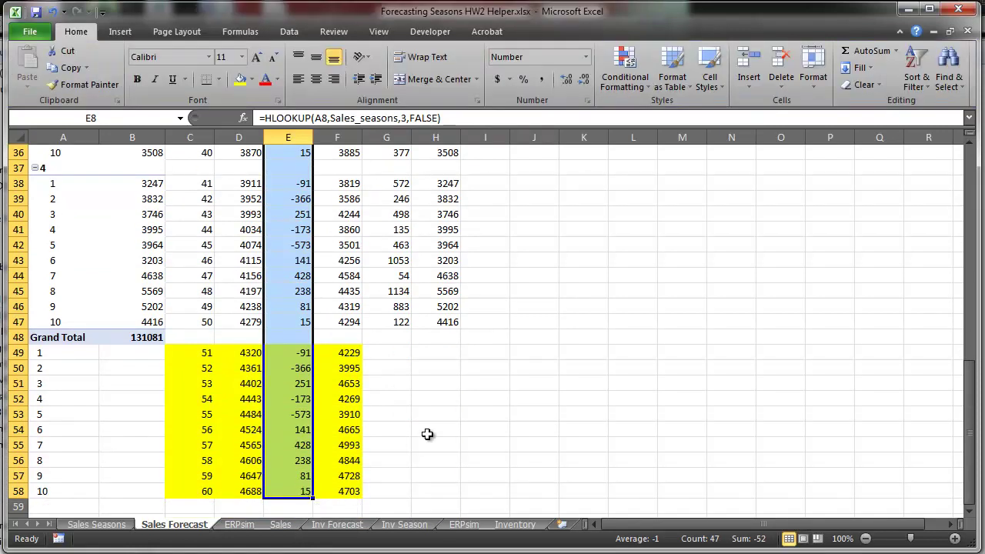
drag(439, 484, 430, 260)
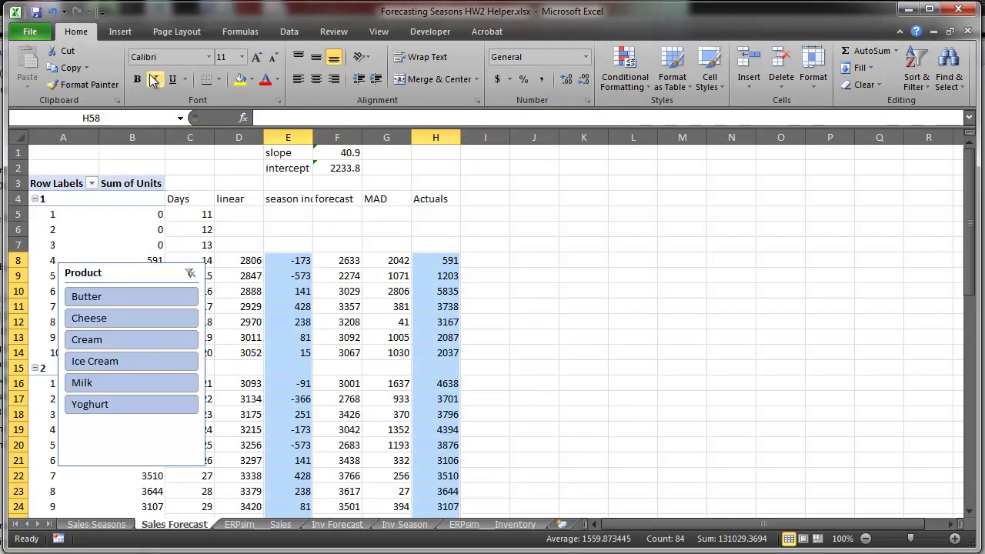
click(120, 31)
click(334, 66)
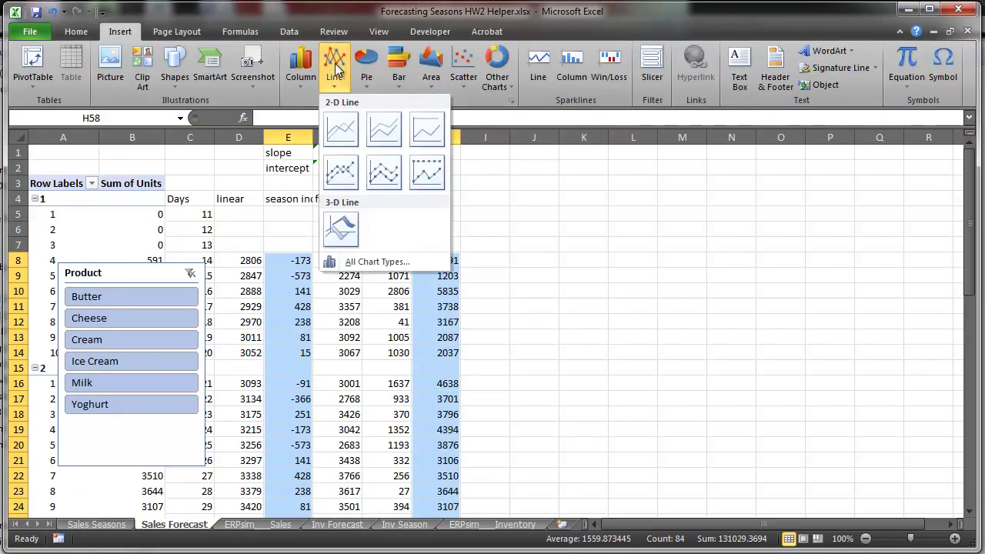
click(343, 125)
drag(459, 225, 640, 199)
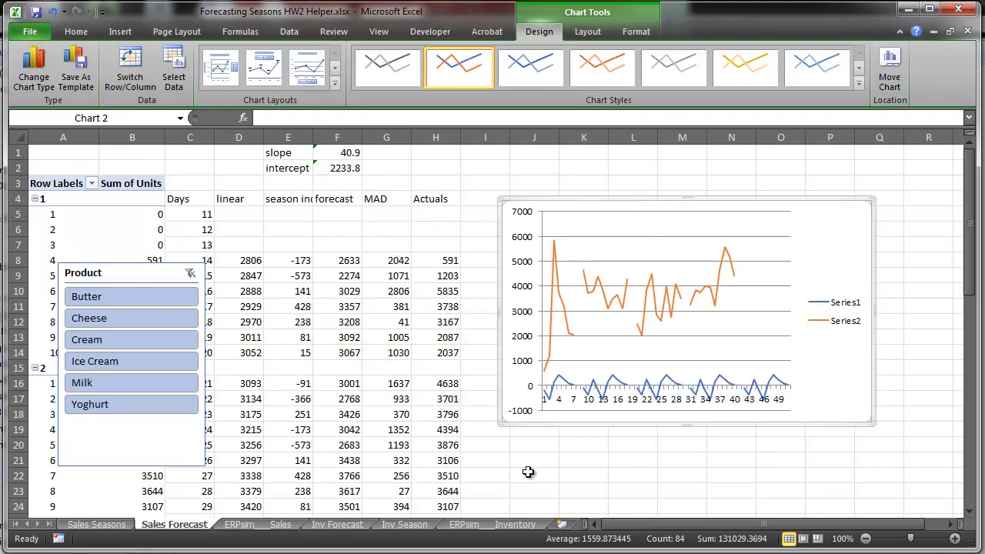
Step: Change the chart's first series to use the forecast values in F8:F58 on the Sales Forecast sheet
click(566, 387)
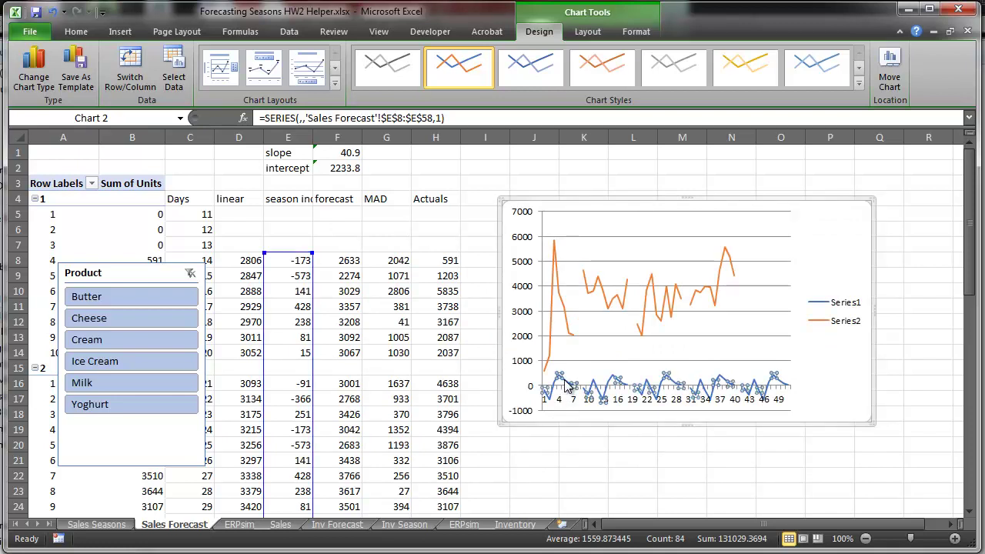
right_click(600, 234)
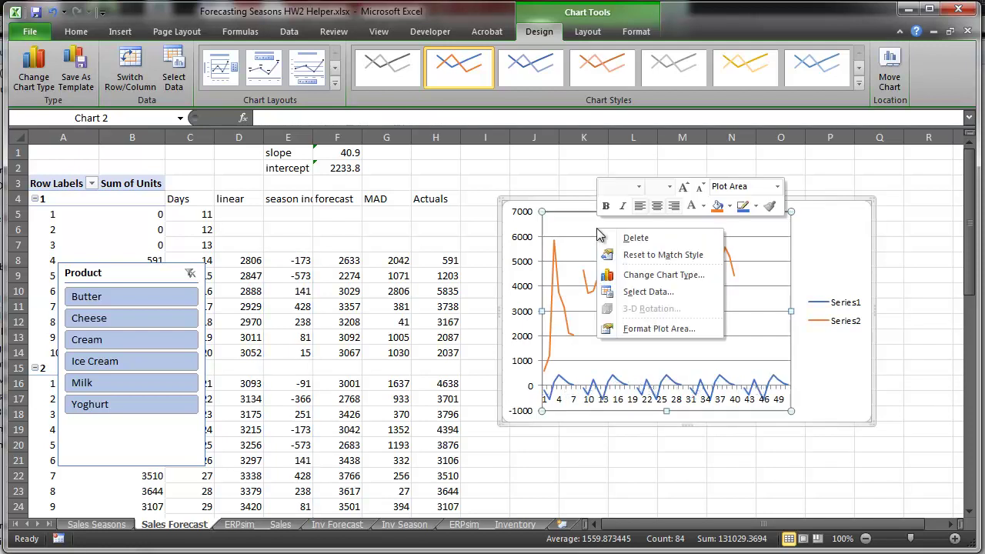
click(643, 292)
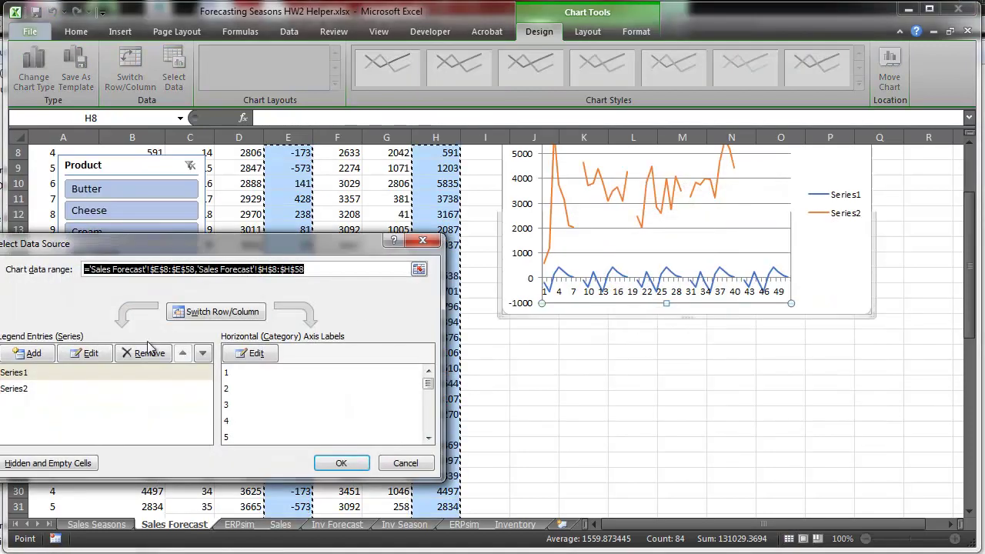
click(25, 391)
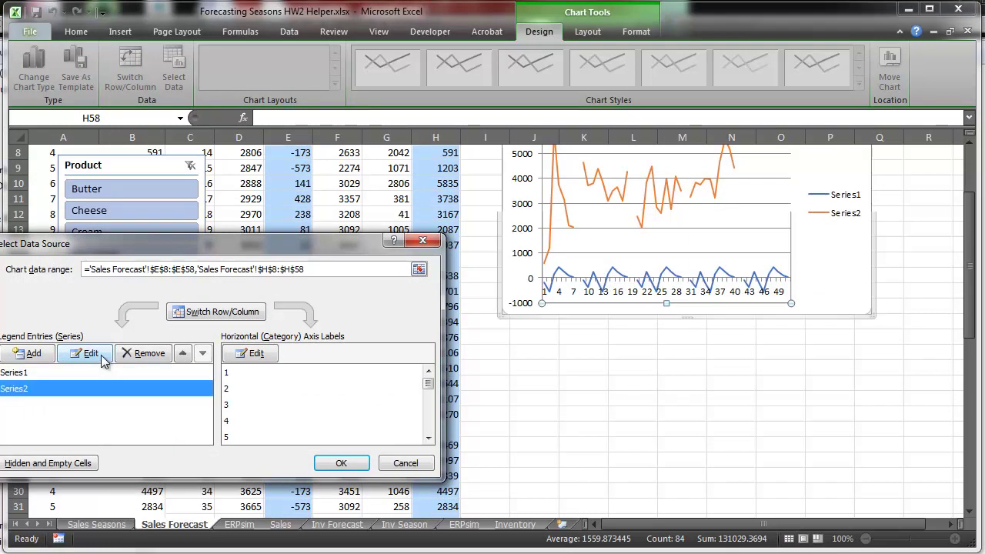
click(36, 372)
click(85, 353)
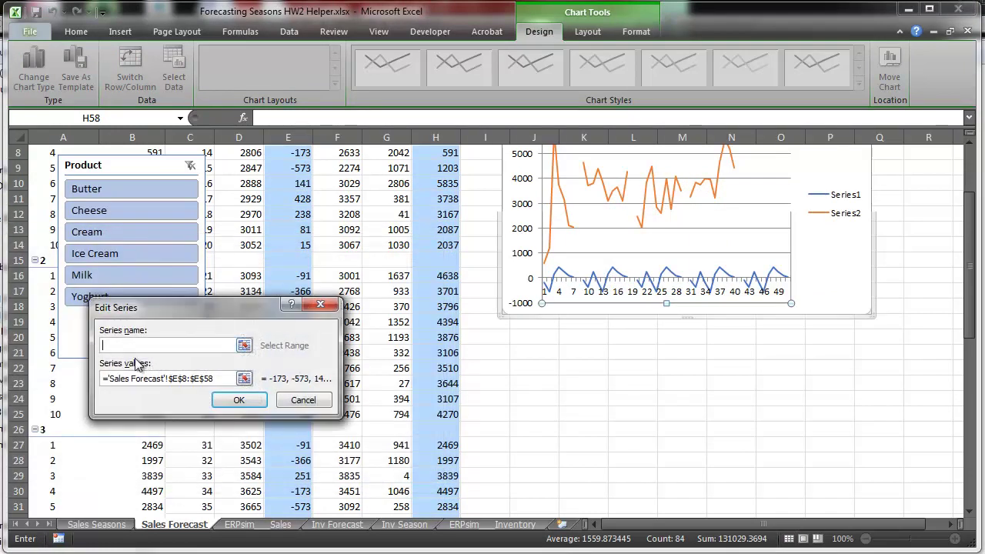
click(170, 378)
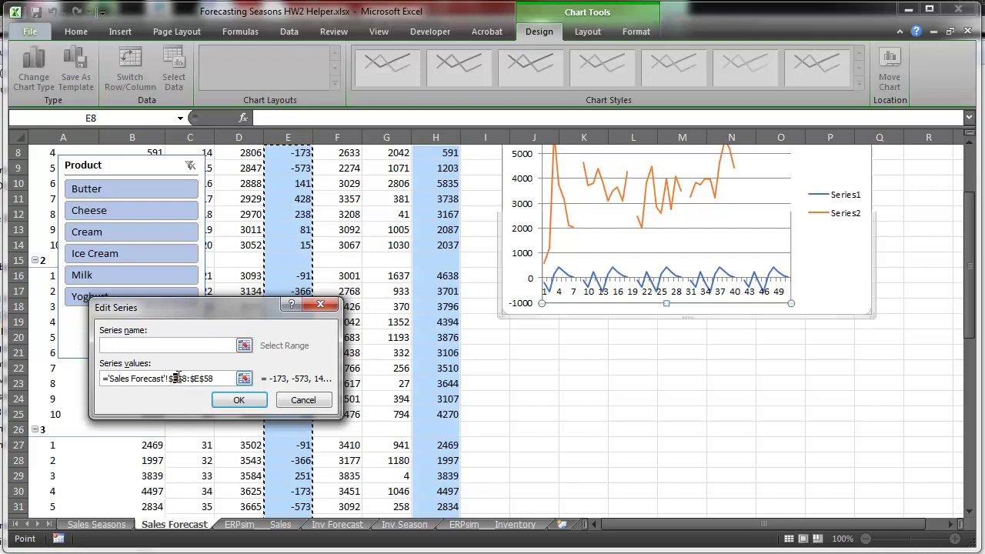
text(F$8:$)
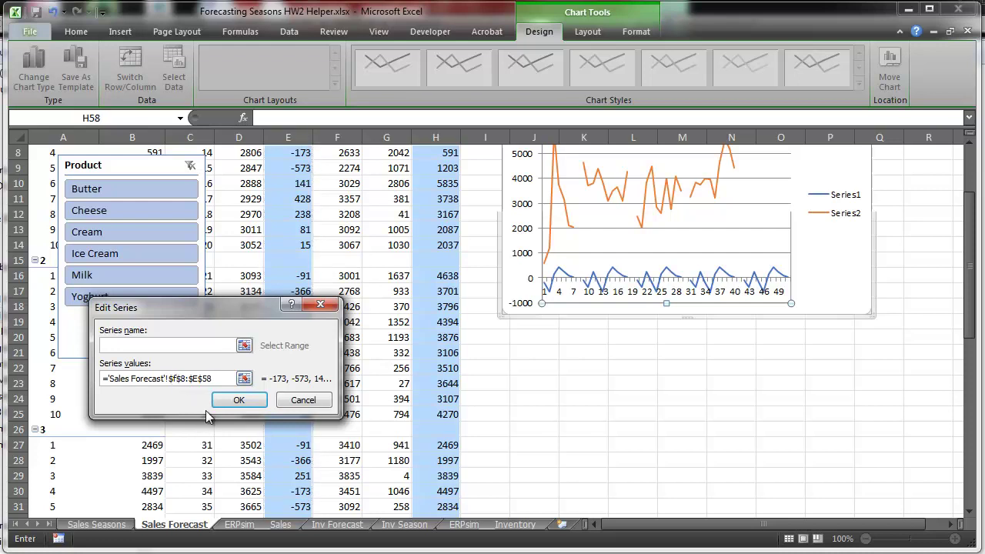
text(F)
click(246, 402)
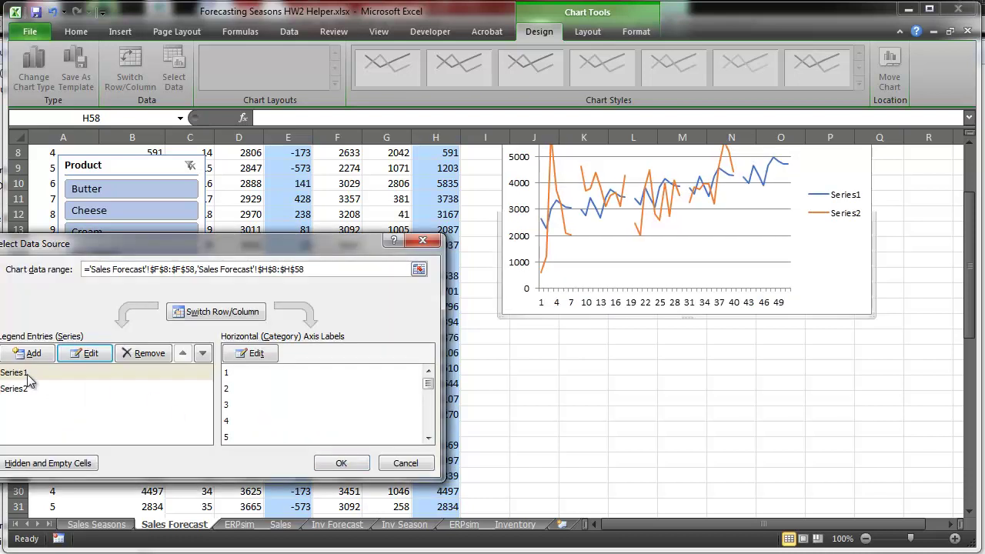
Step: Name the chart series for F8:F58 Forecast and the series for H8:H58 Actuals, and apply the data source changes
click(81, 353)
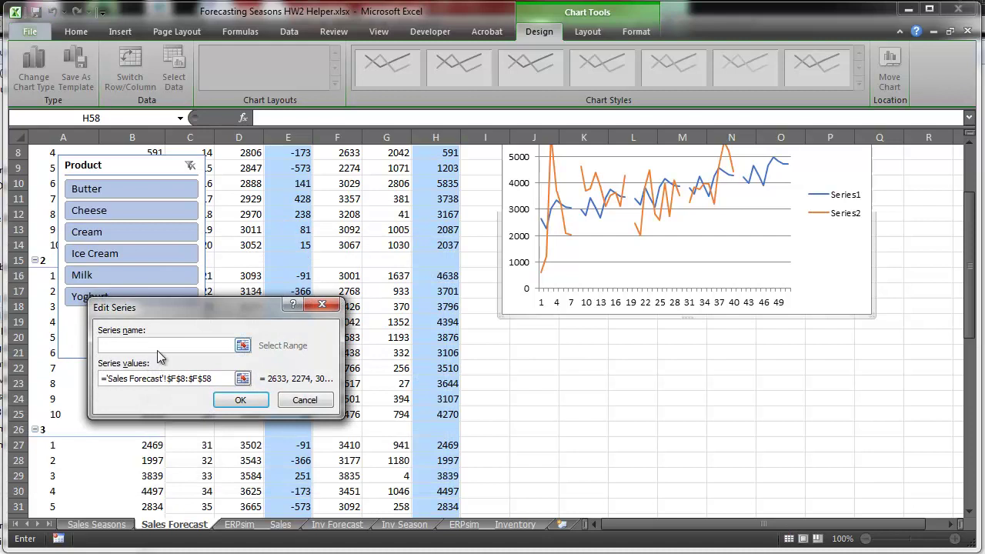
text(Forecast)
click(240, 400)
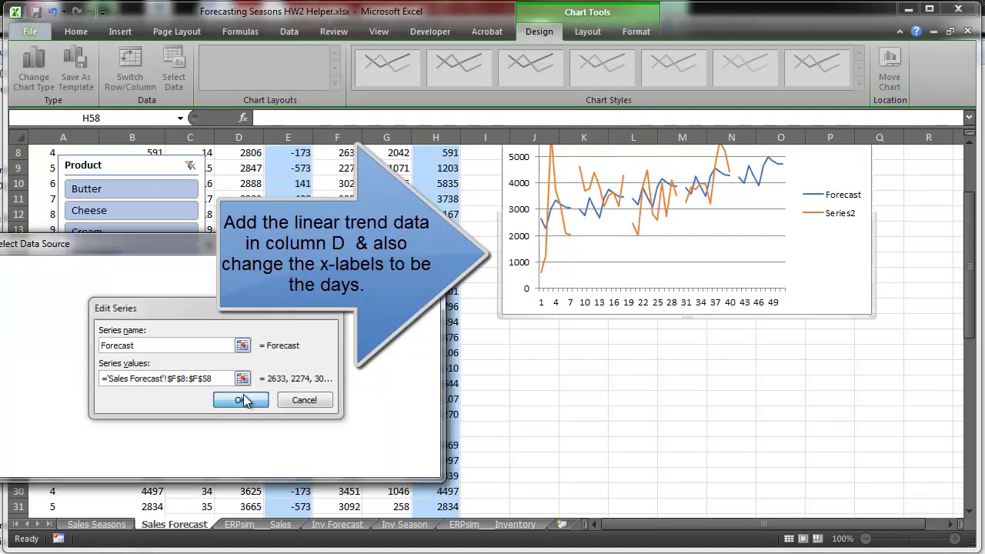
click(9, 388)
click(83, 353)
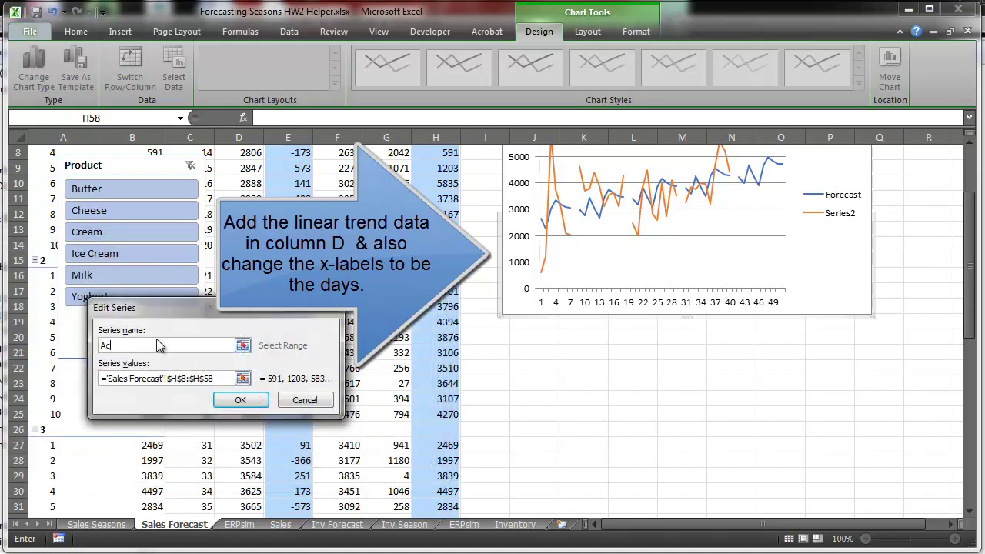
key(Return)
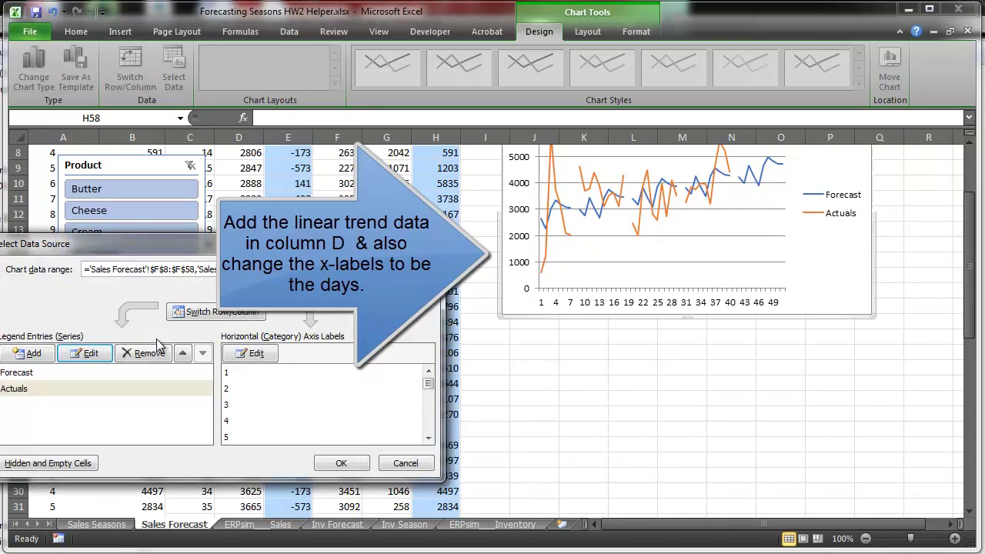
click(342, 464)
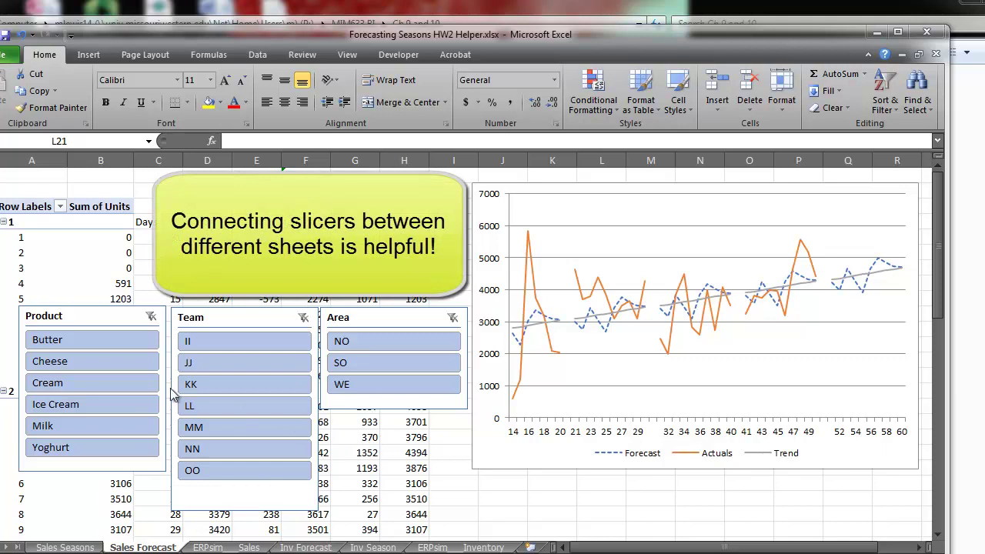
Step: Look at the Sales Seasons sheet, and on Sales Forecast filter the Product slicer to Butter and clear it again
click(64, 546)
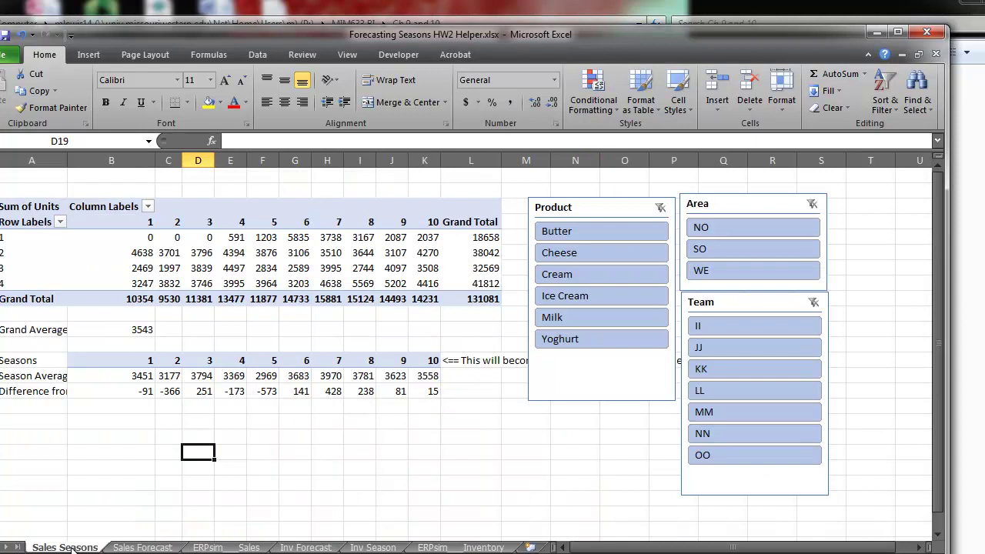
click(133, 548)
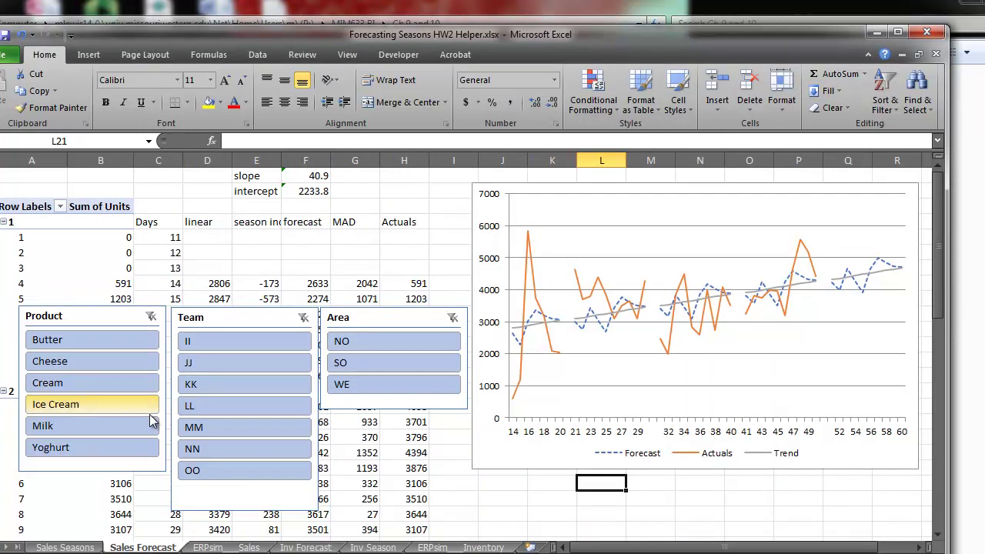
click(114, 341)
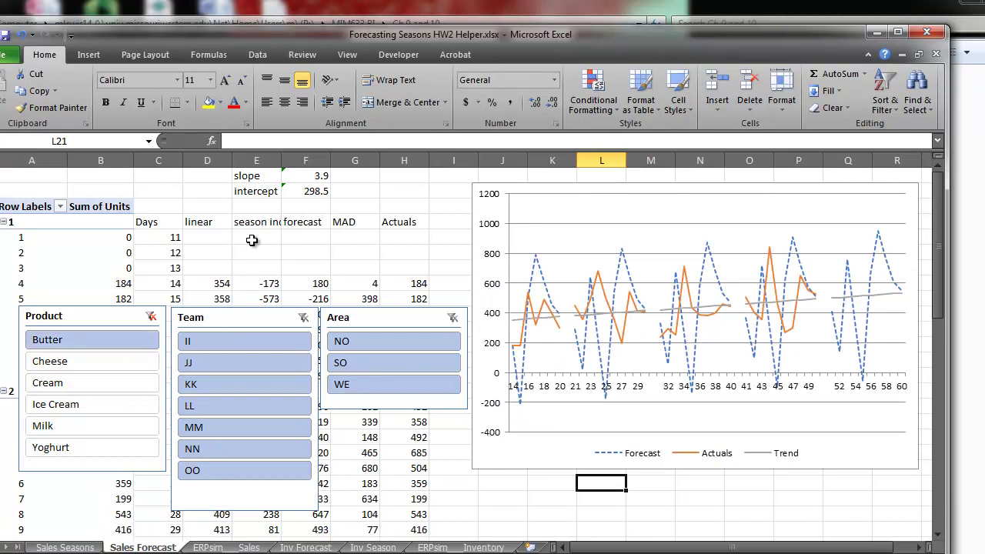
click(151, 317)
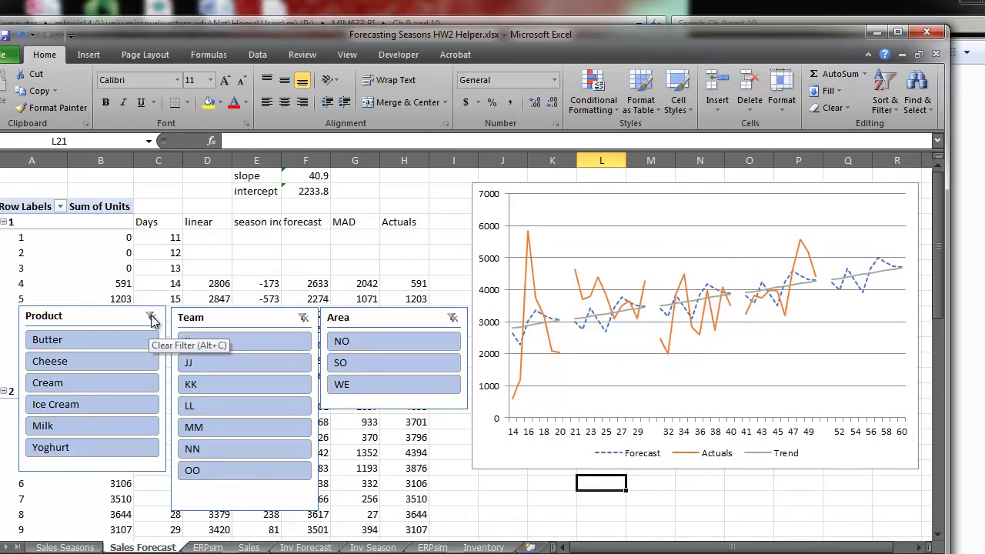
Step: Filter Product to Yoghurt separately on Sales Forecast and Sales Seasons, and return to the Sales Forecast chart
click(73, 450)
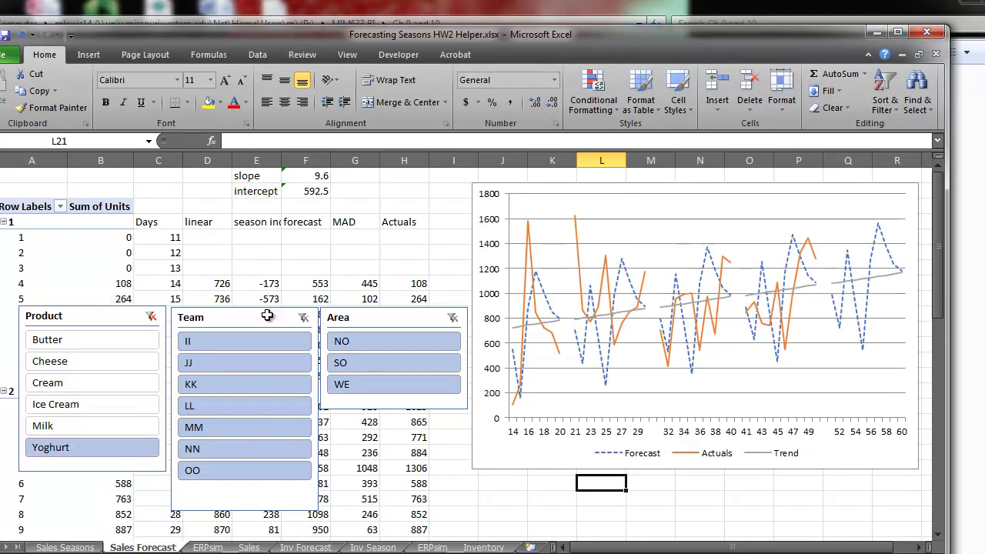
click(64, 547)
click(568, 342)
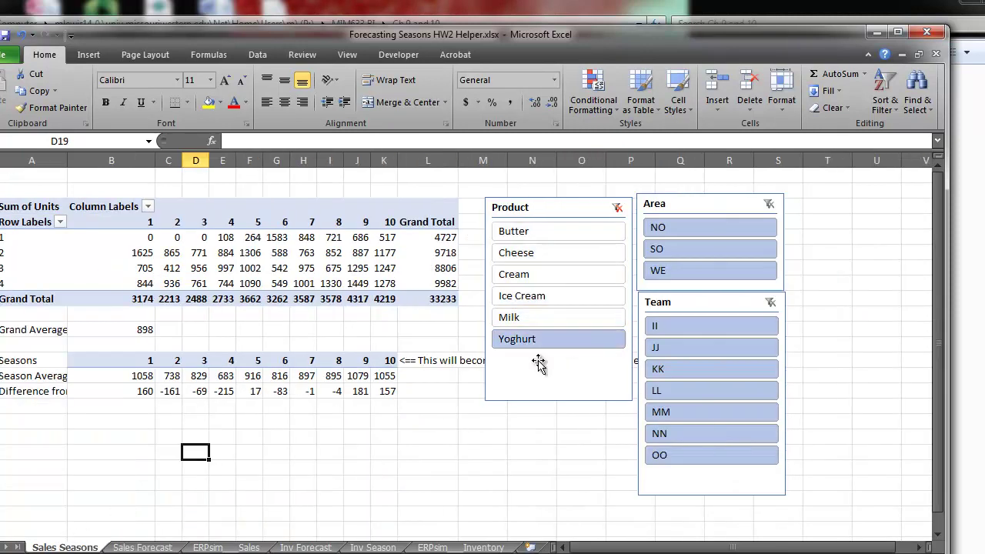
click(151, 547)
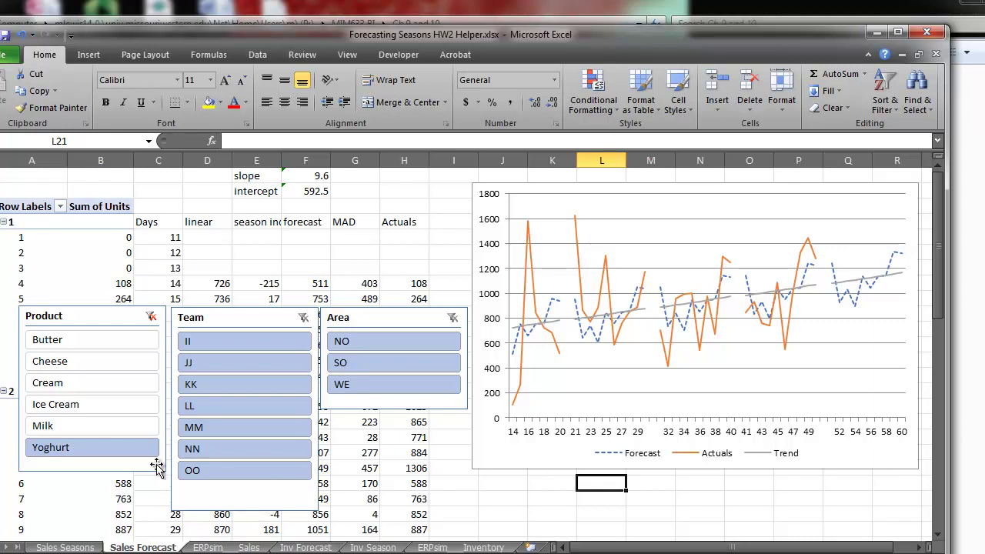
Step: Connect the Product slicer on Sales Forecast to PivotTable2 on Sales Seasons as well, keeping the PivotTable3 connection
right_click(110, 313)
click(102, 318)
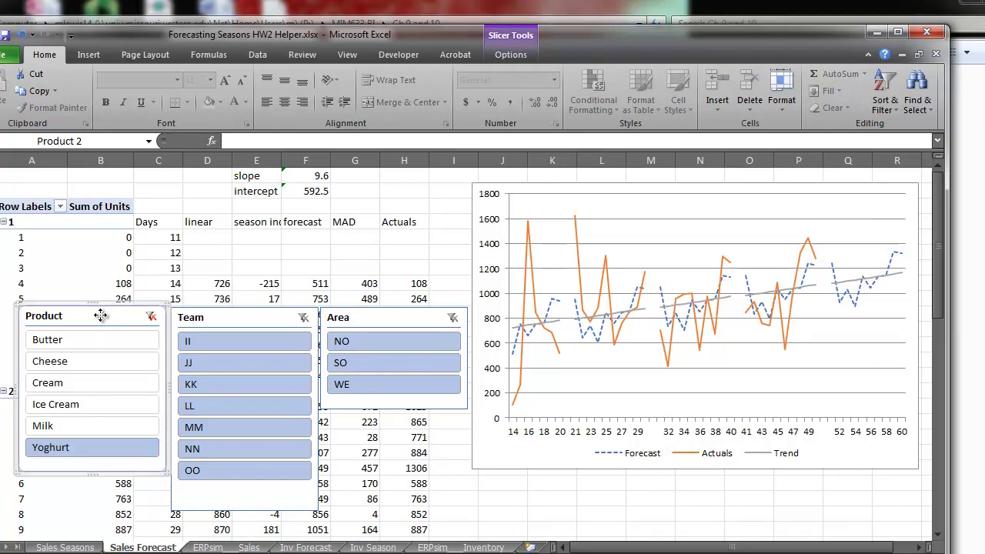
right_click(101, 315)
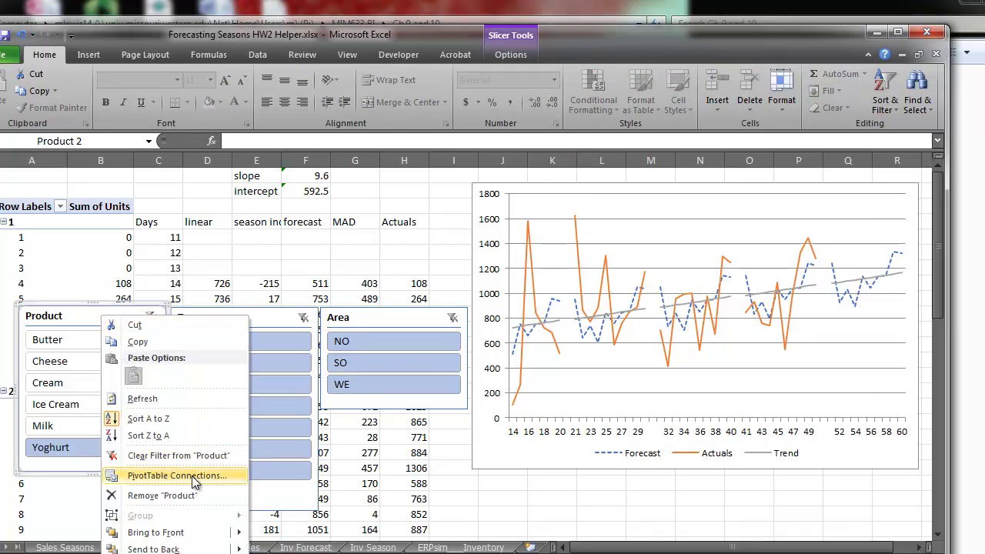
click(231, 483)
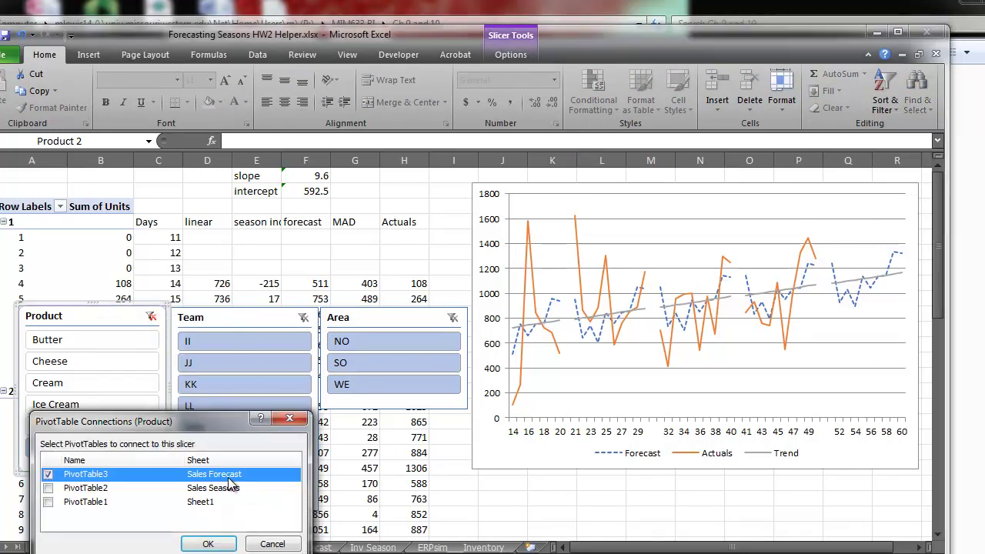
click(48, 490)
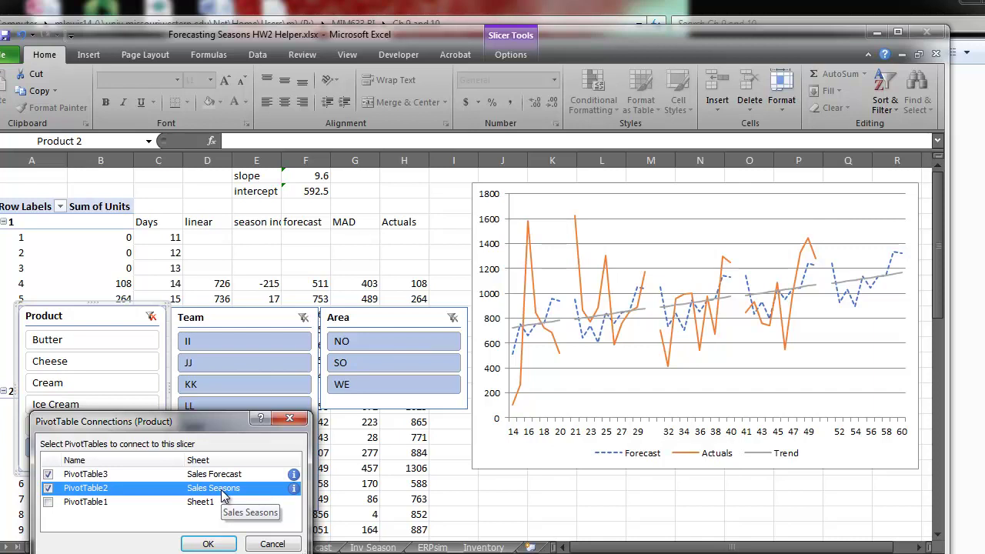
click(208, 544)
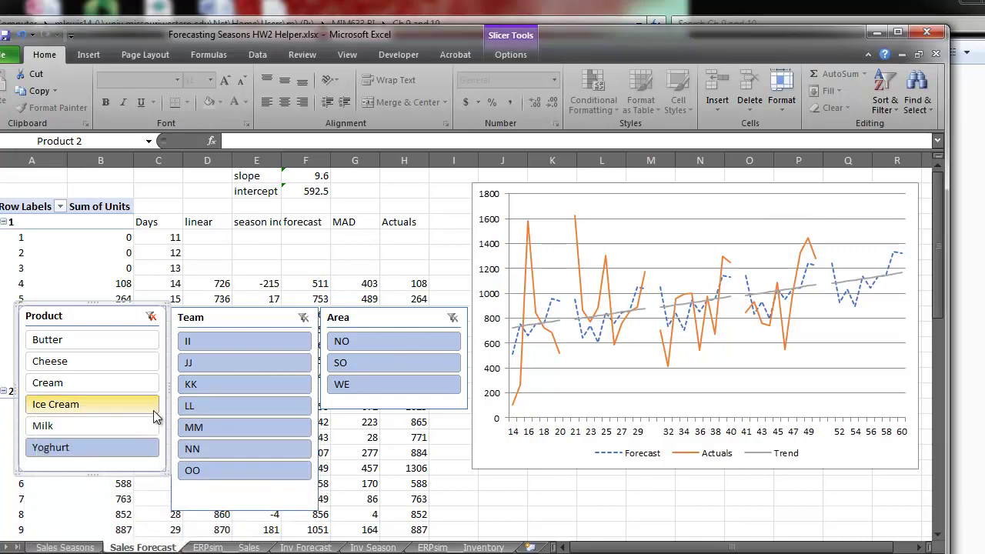
Step: Test the slicer connection by filtering to Cream on Sales Forecast and to Cheese on Sales Seasons, checking the other sheet each time
click(85, 382)
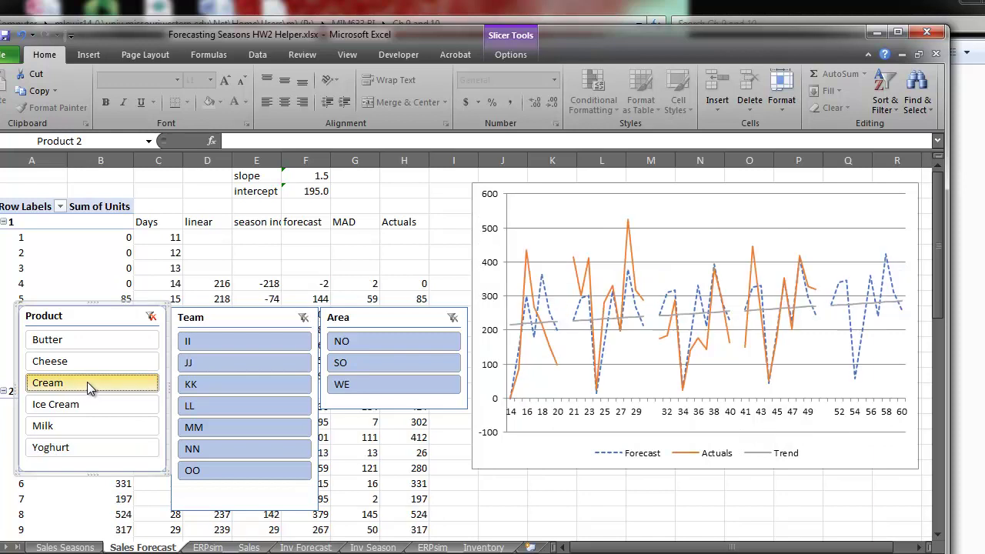
click(65, 547)
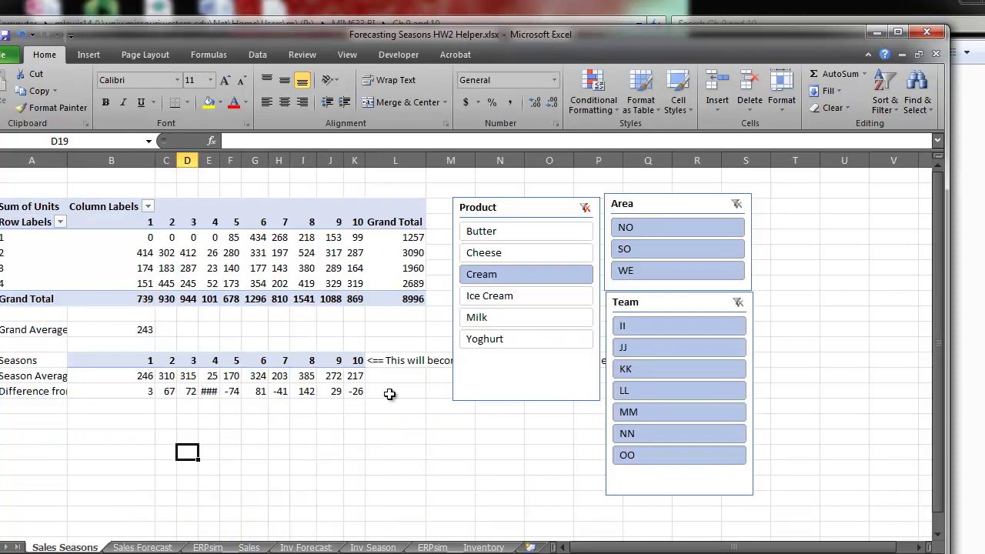
click(497, 254)
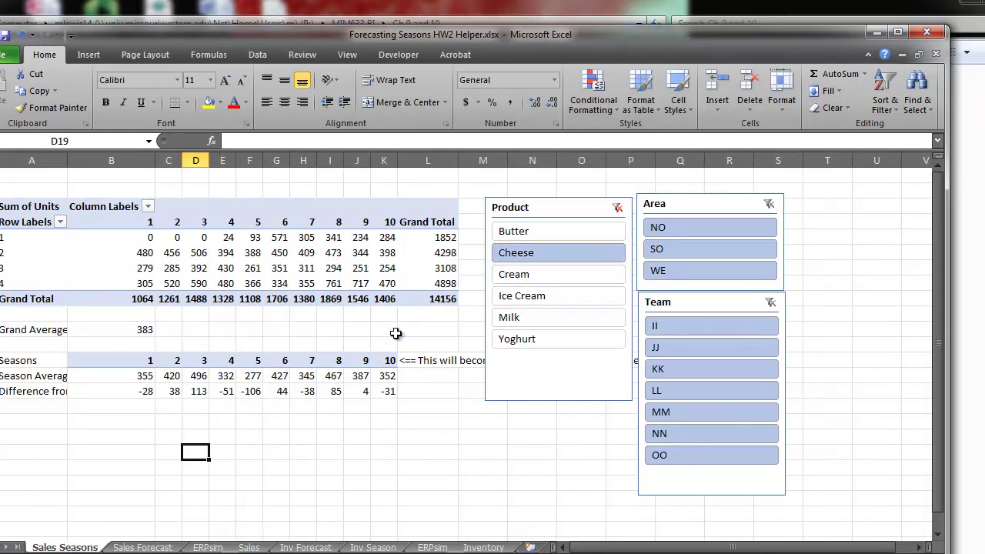
click(140, 547)
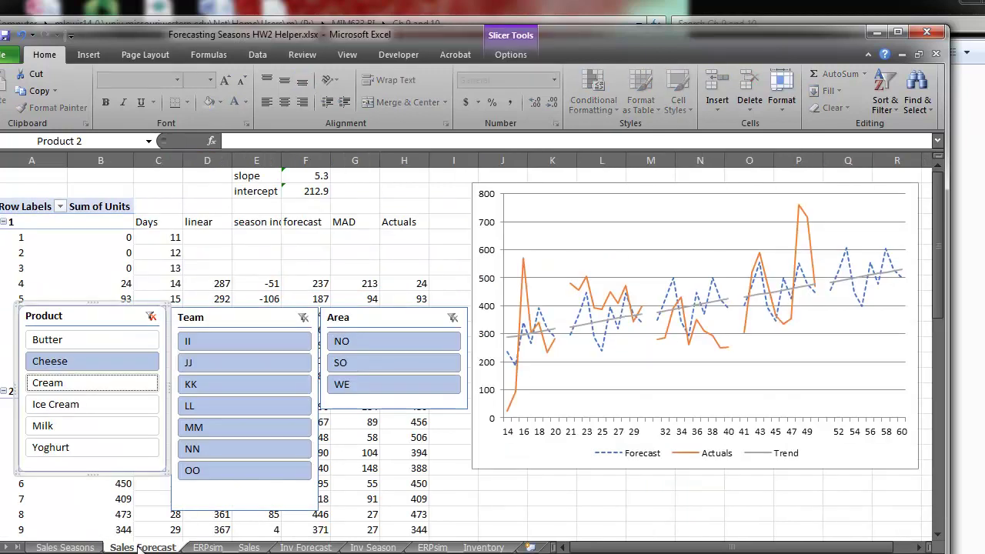
Step: Switch the Product filter on Sales Forecast through Butter and Milk to Yoghurt, checking Sales Seasons while Butter is selected
click(83, 340)
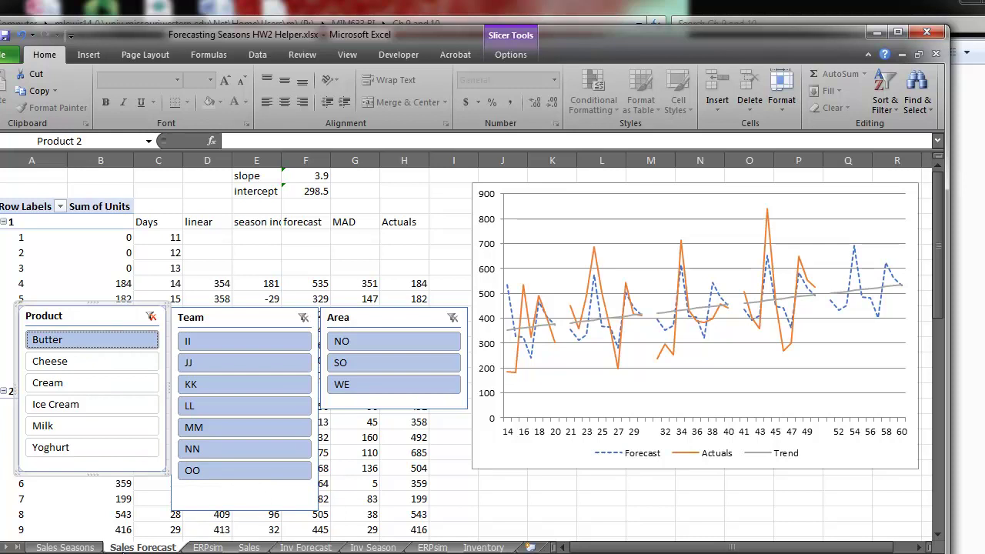
click(71, 547)
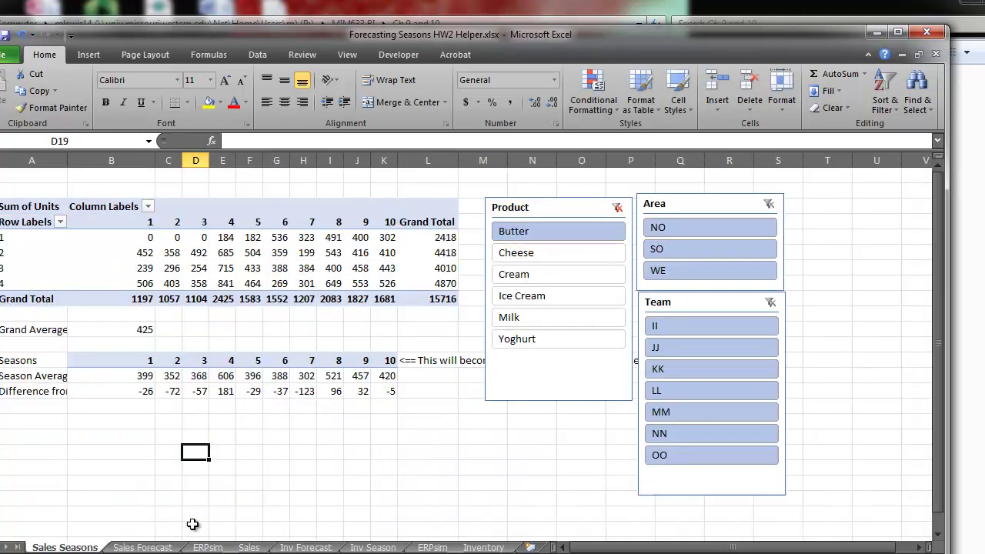
click(142, 547)
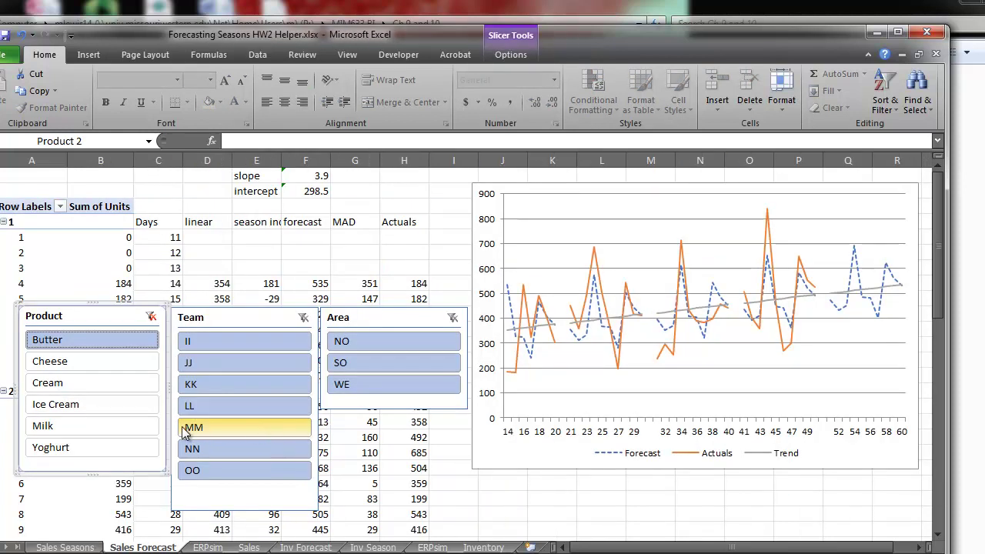
click(83, 428)
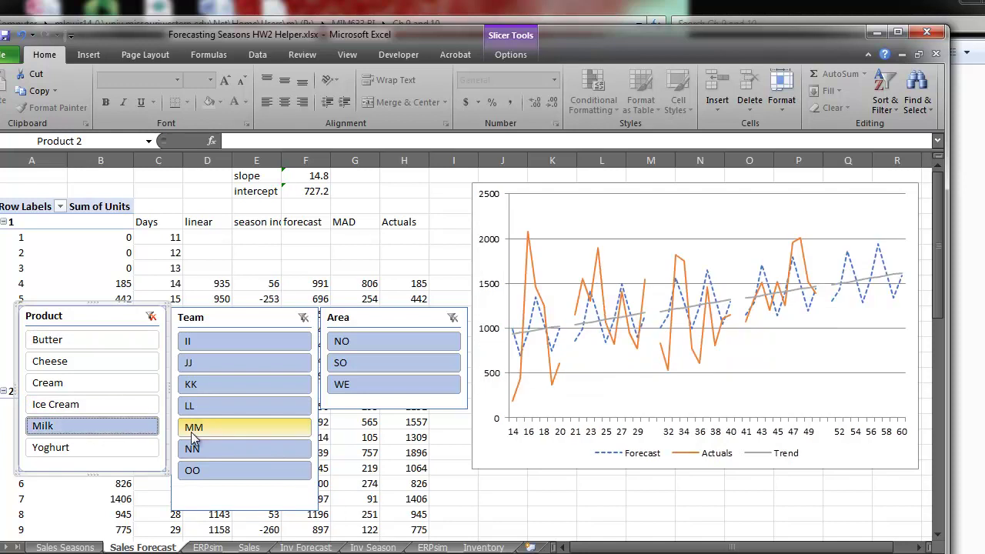
click(90, 445)
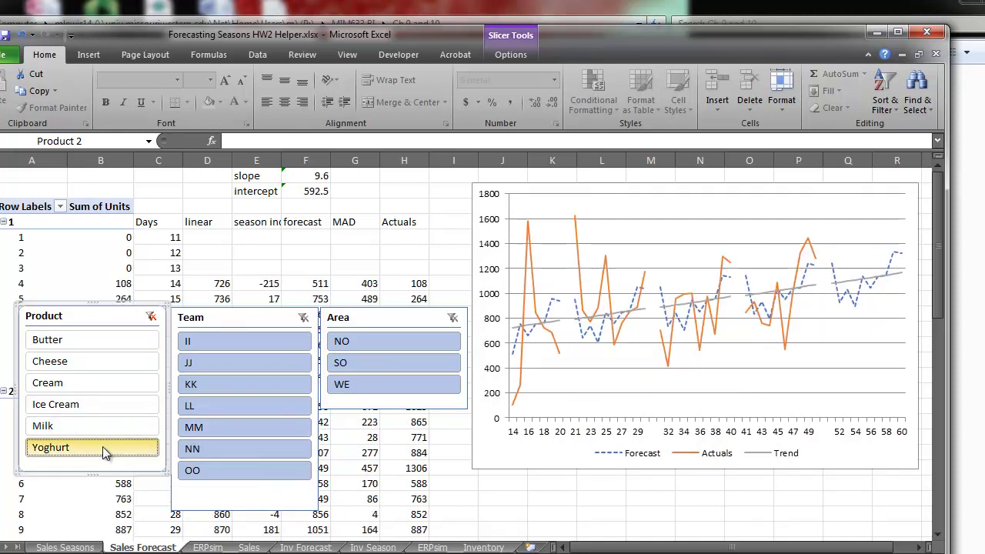